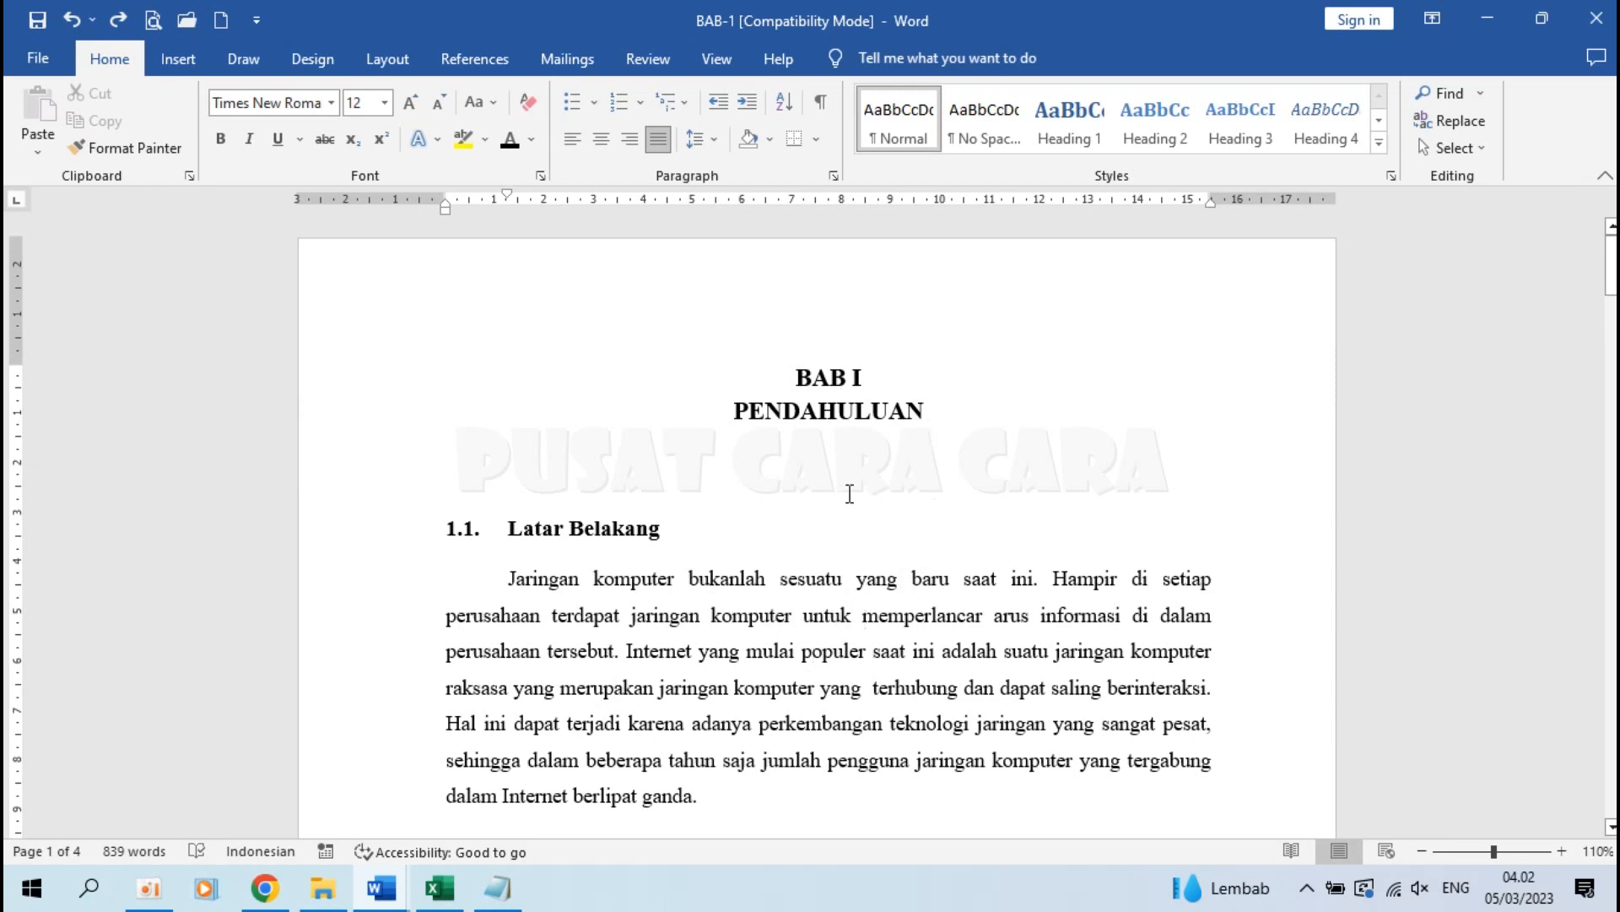
Copy the formatting of the "BAB I" title onto the "BAB II KEGIATAN BELAJAR" title lines with Format Painter
click(826, 376)
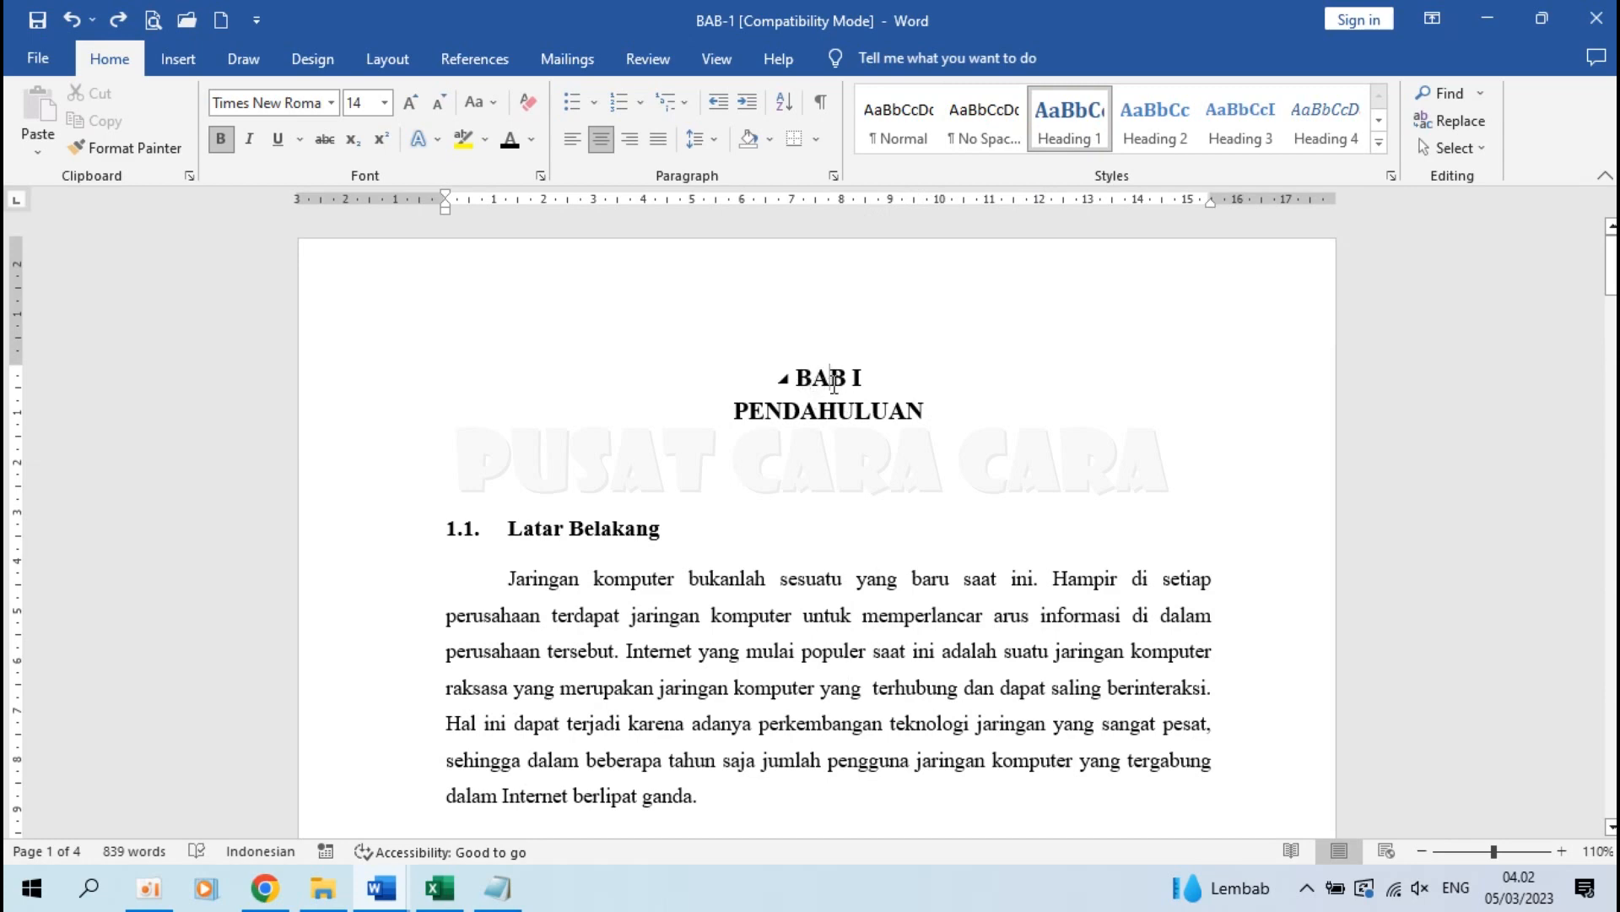
click(137, 150)
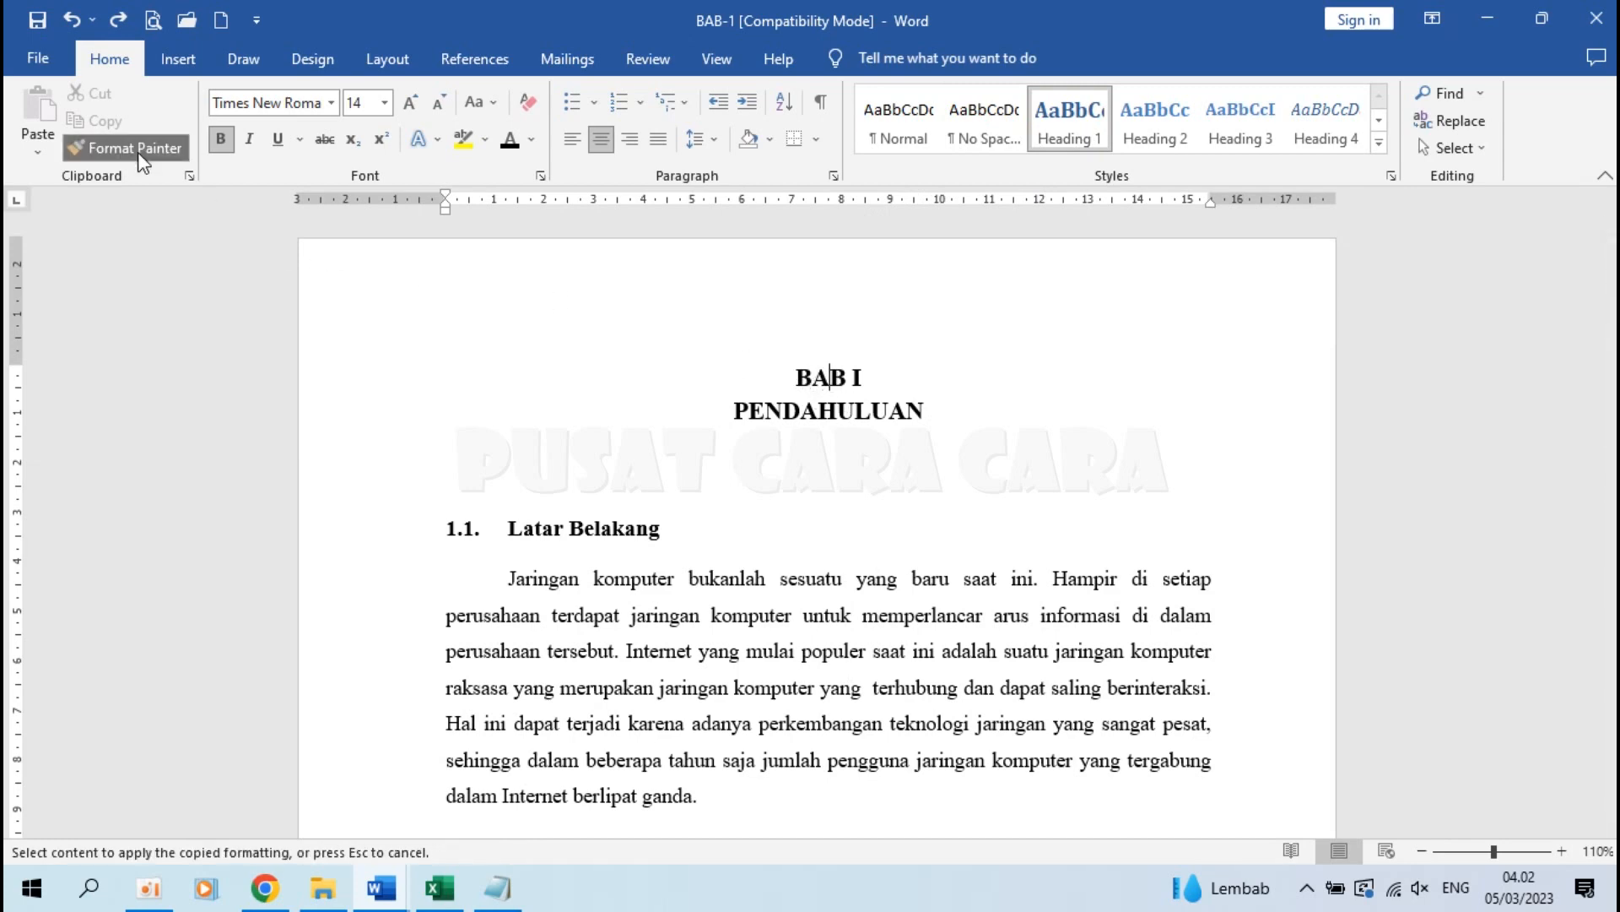
scroll(432, 511, down, 20)
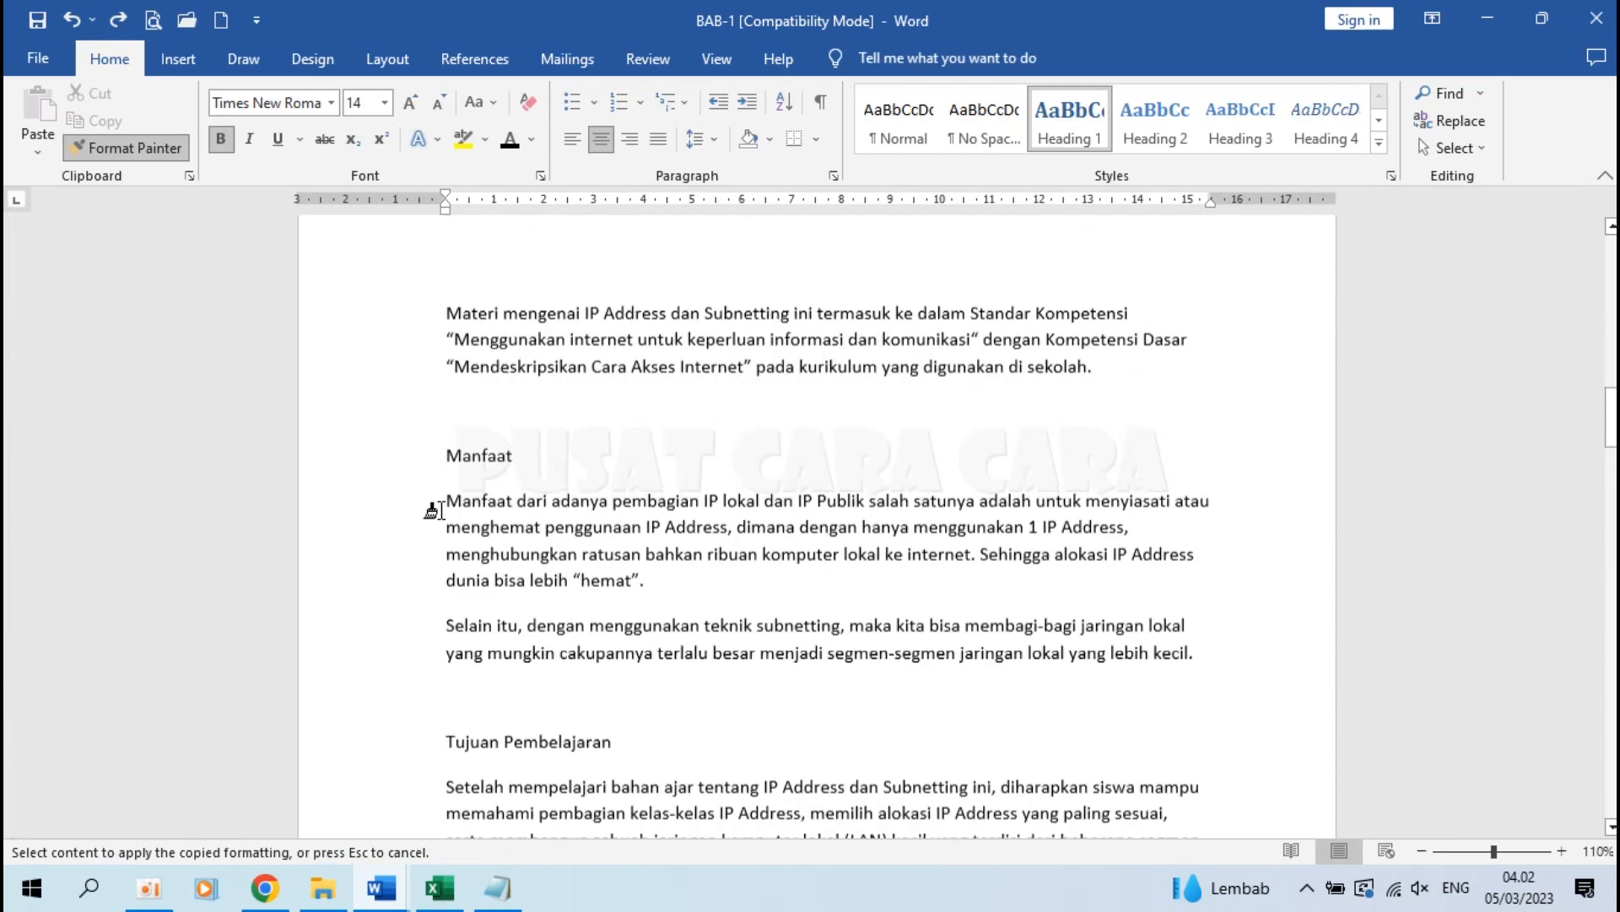
scroll(432, 511, down, 8)
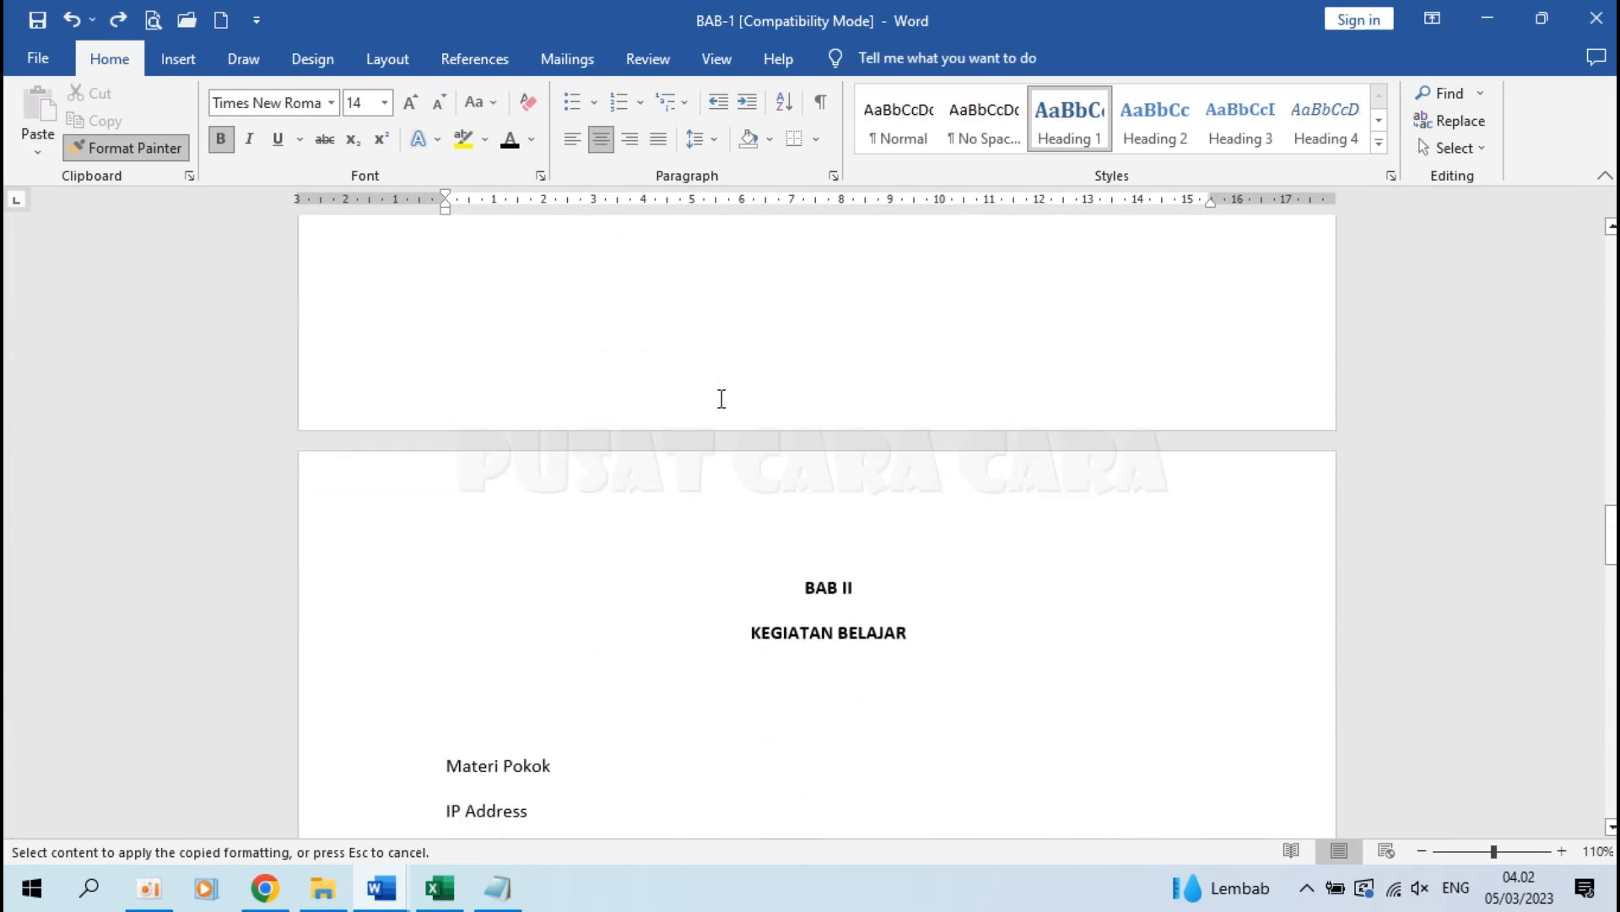
drag(796, 588, 949, 632)
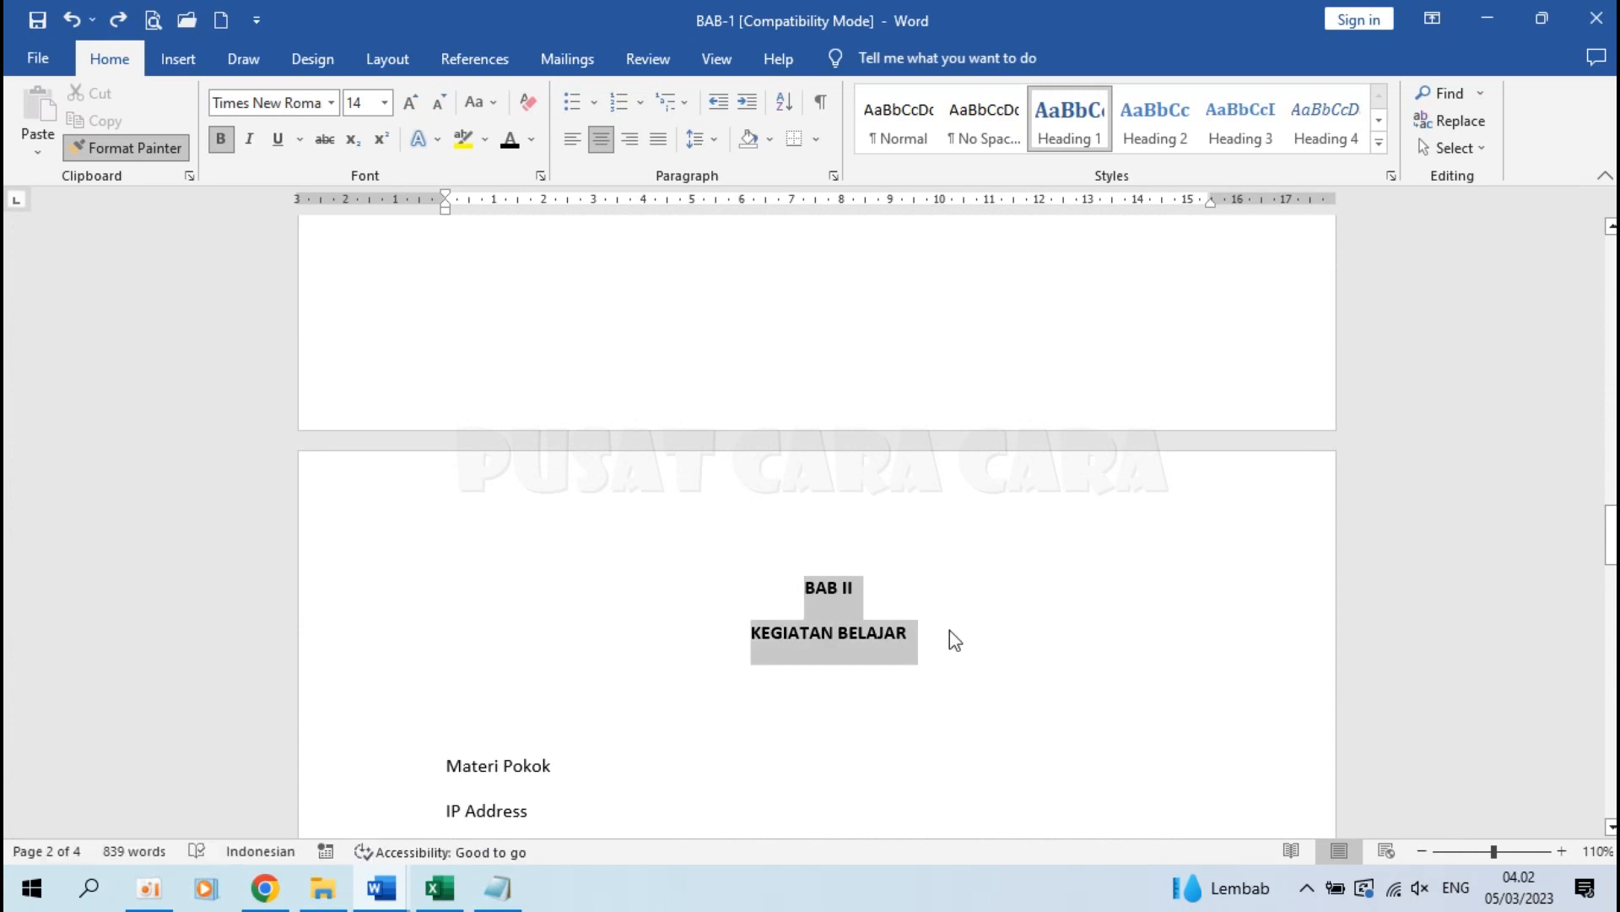
click(814, 596)
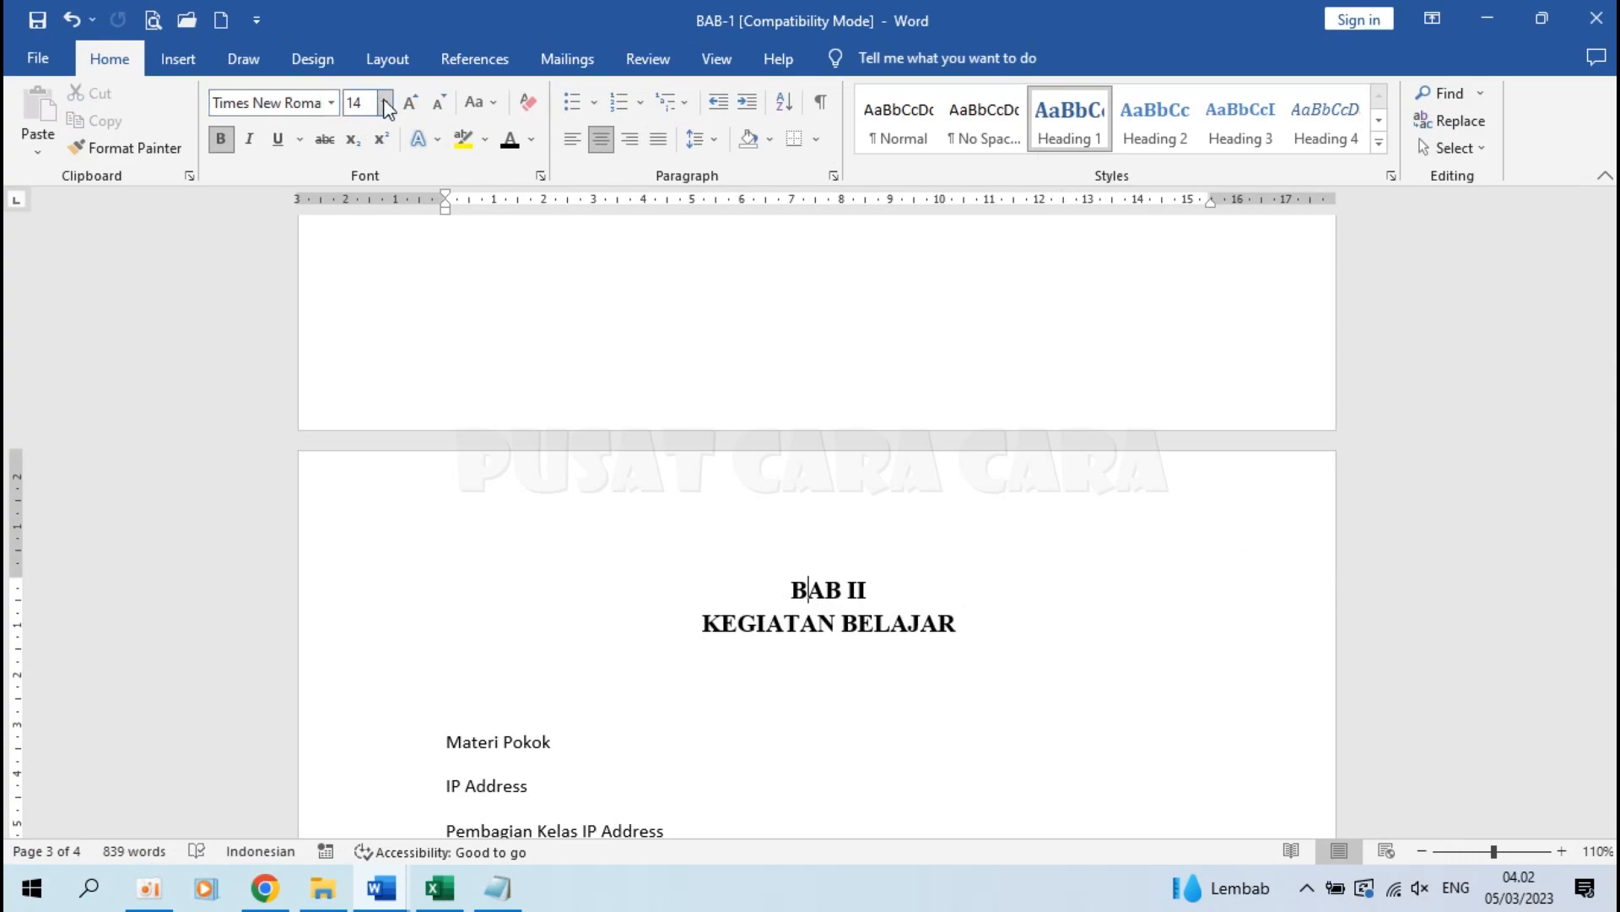
Compare the formatting of the BAB I title and the 1.1 Latar Belakang heading with the other subheadings of the chapter
scroll(609, 530, up, 1)
scroll(609, 530, up, 20)
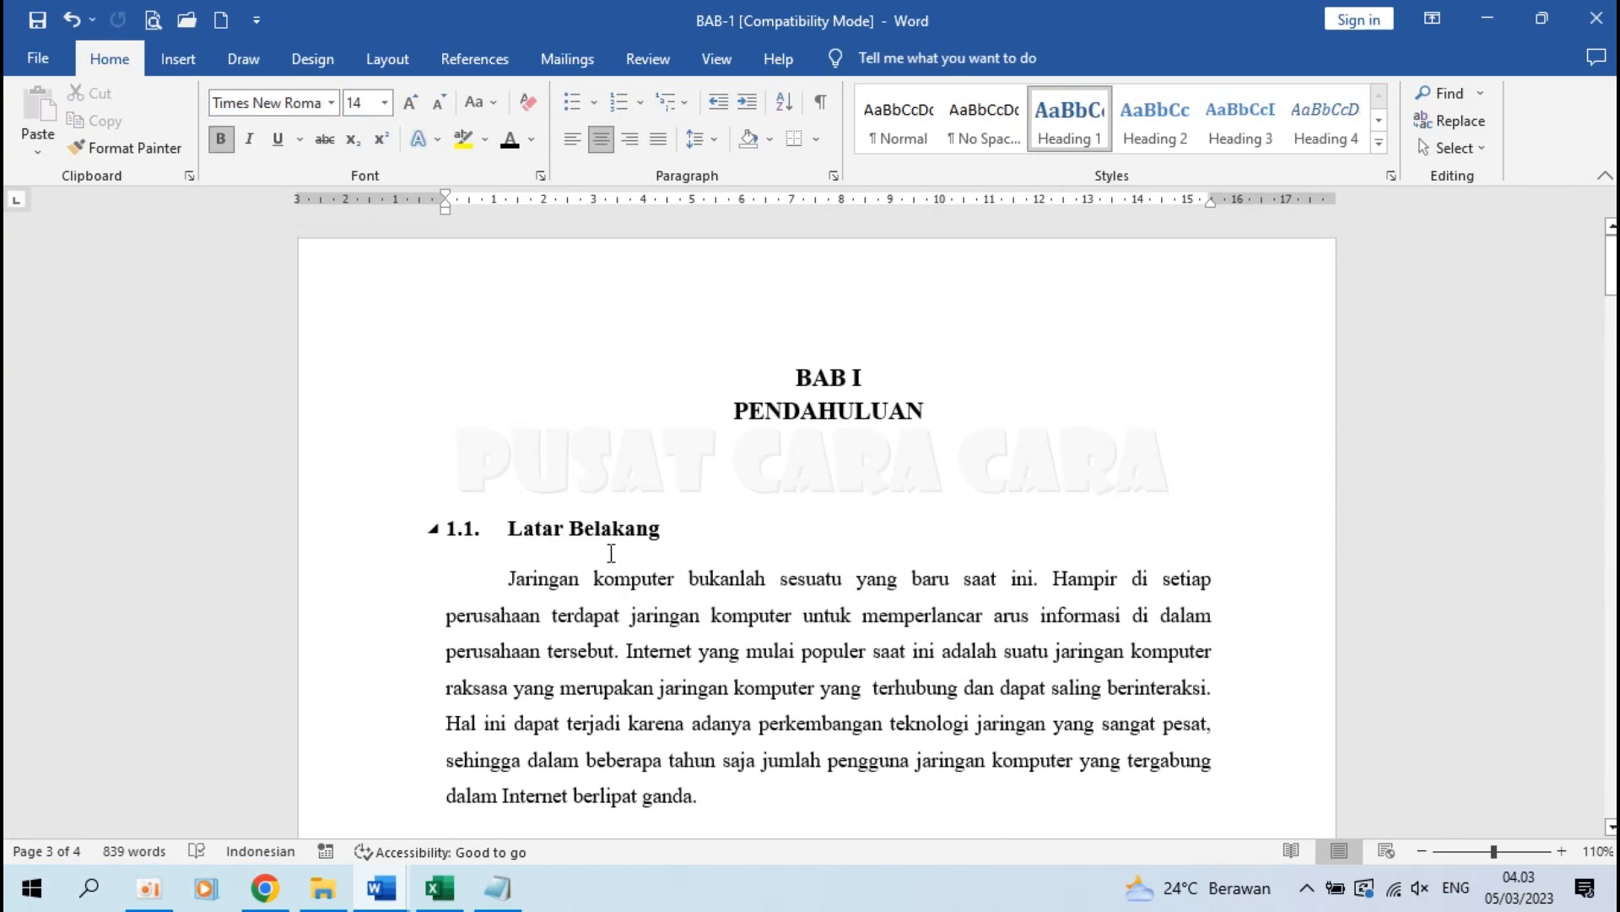
click(549, 519)
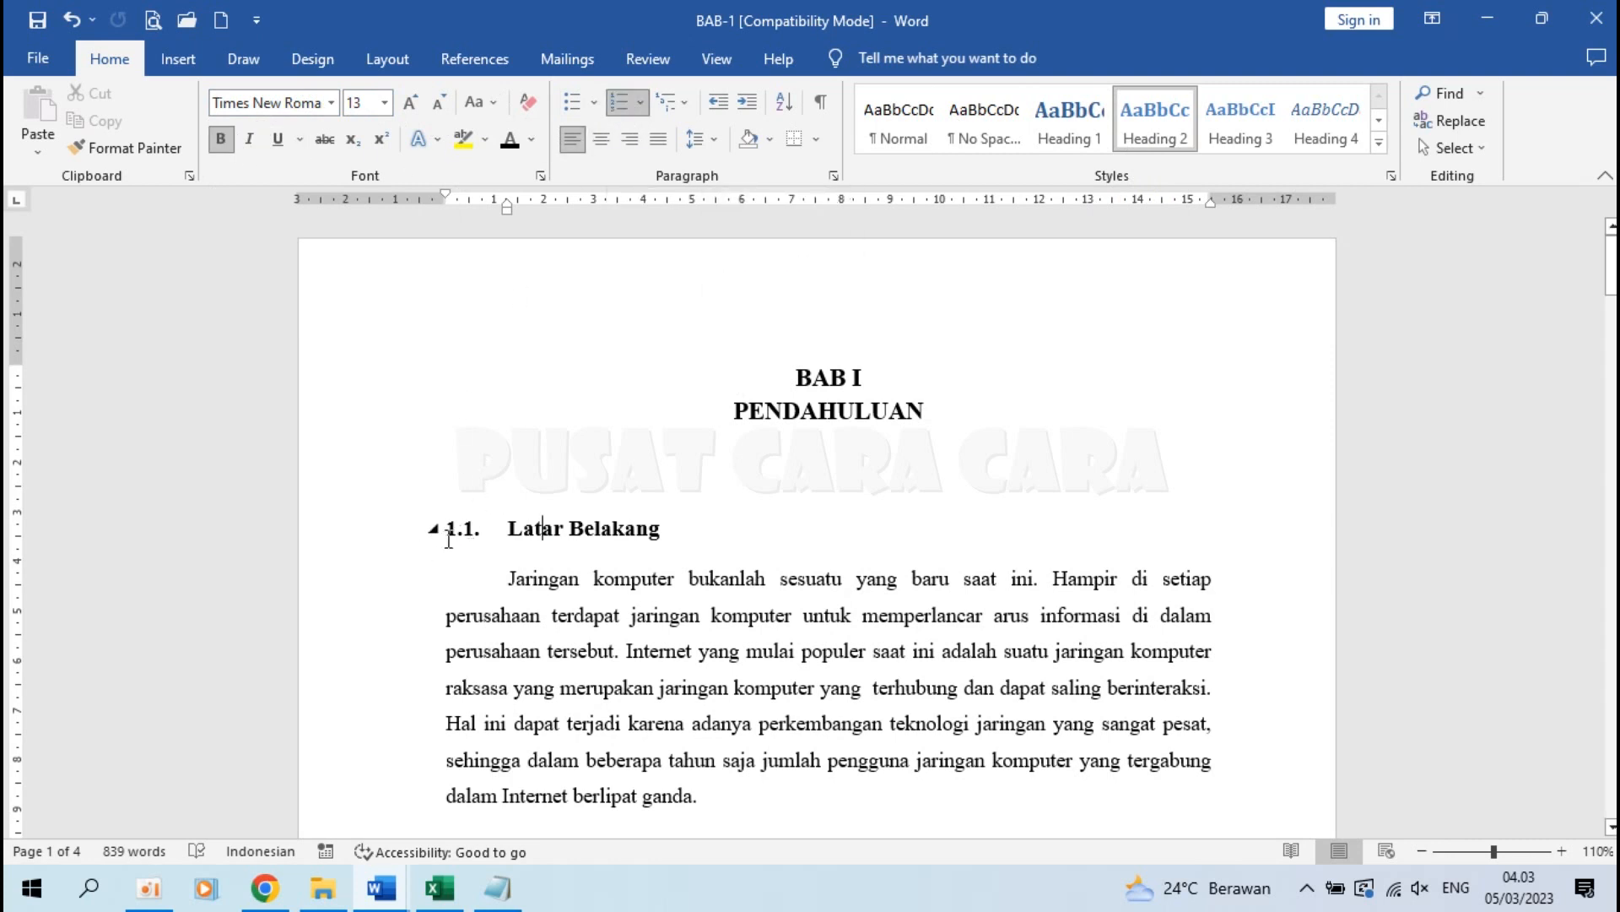
scroll(545, 460, down, 1)
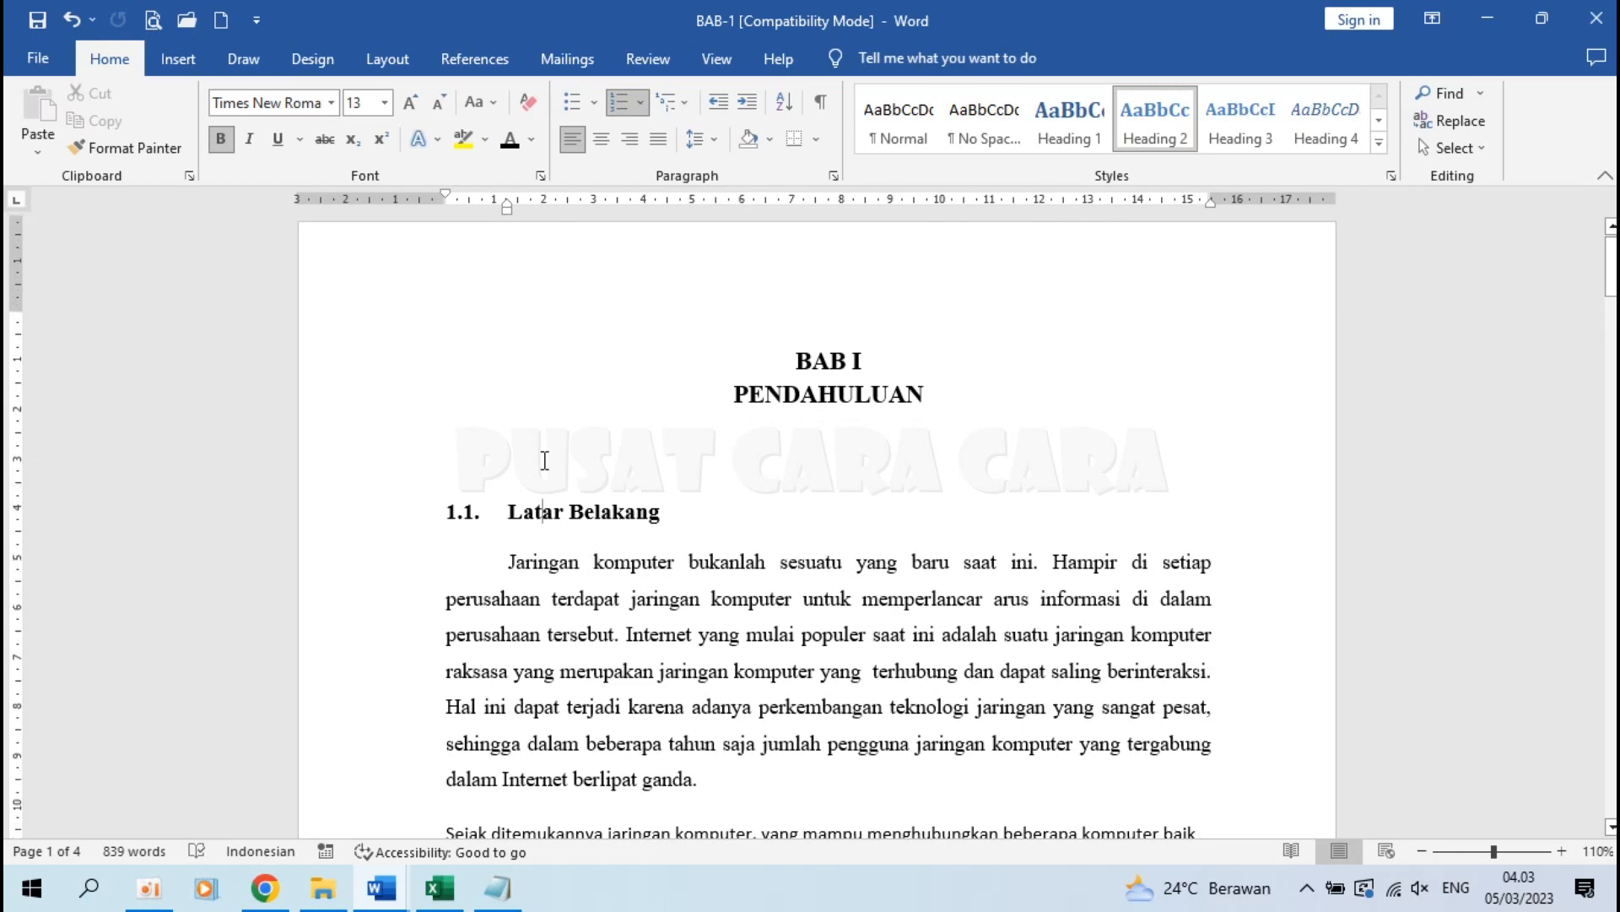
scroll(545, 460, down, 2)
scroll(544, 460, up, 1)
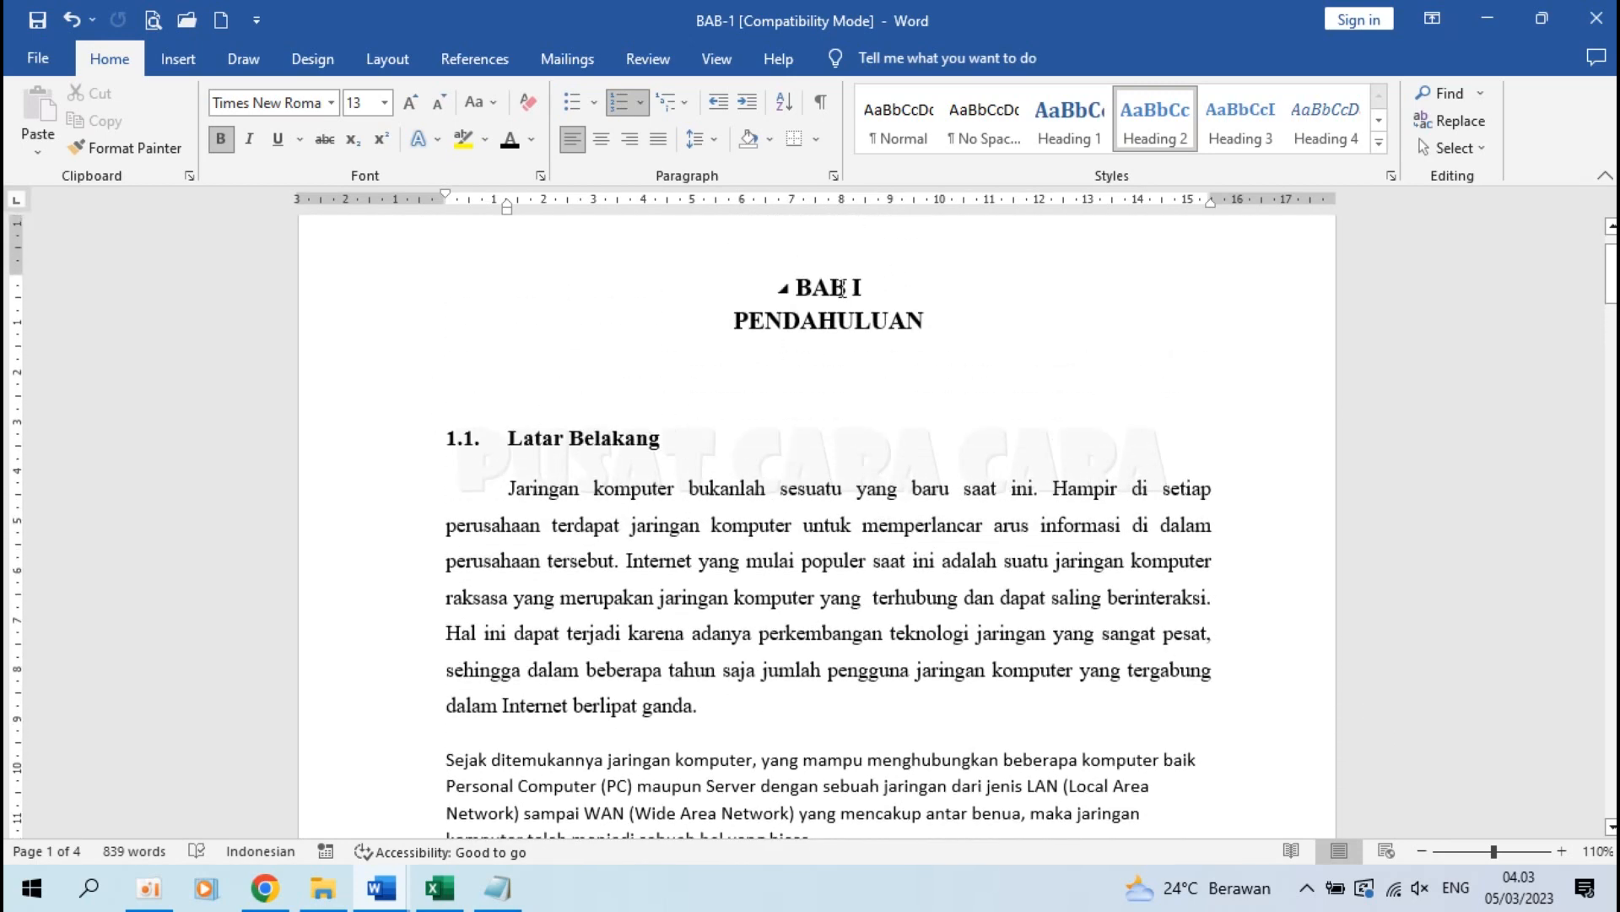
click(831, 289)
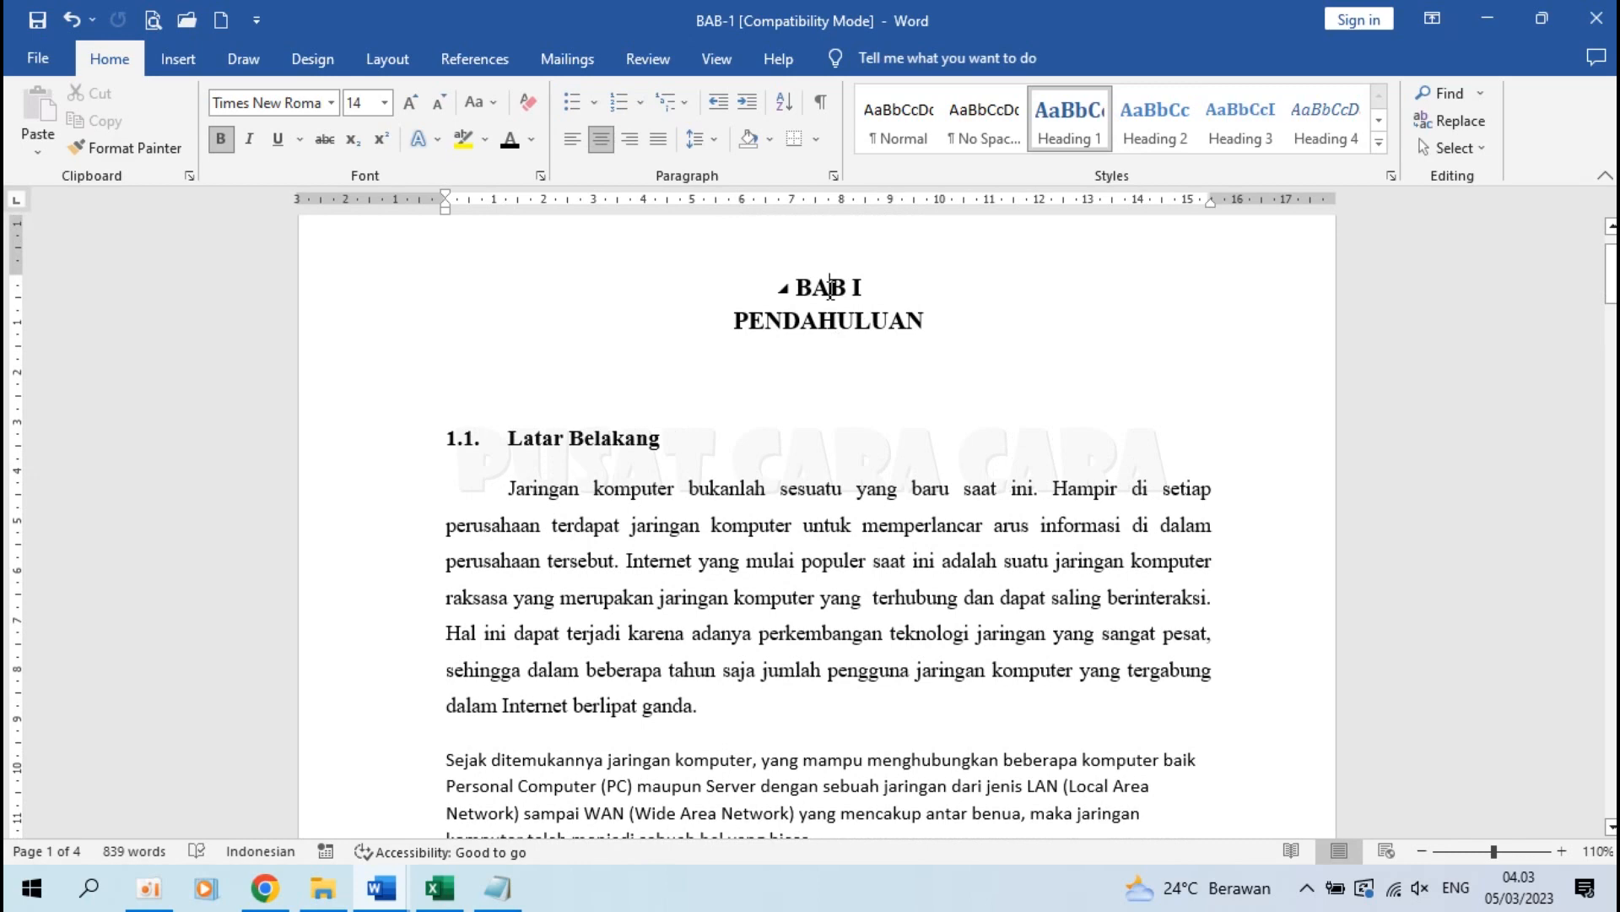
click(512, 443)
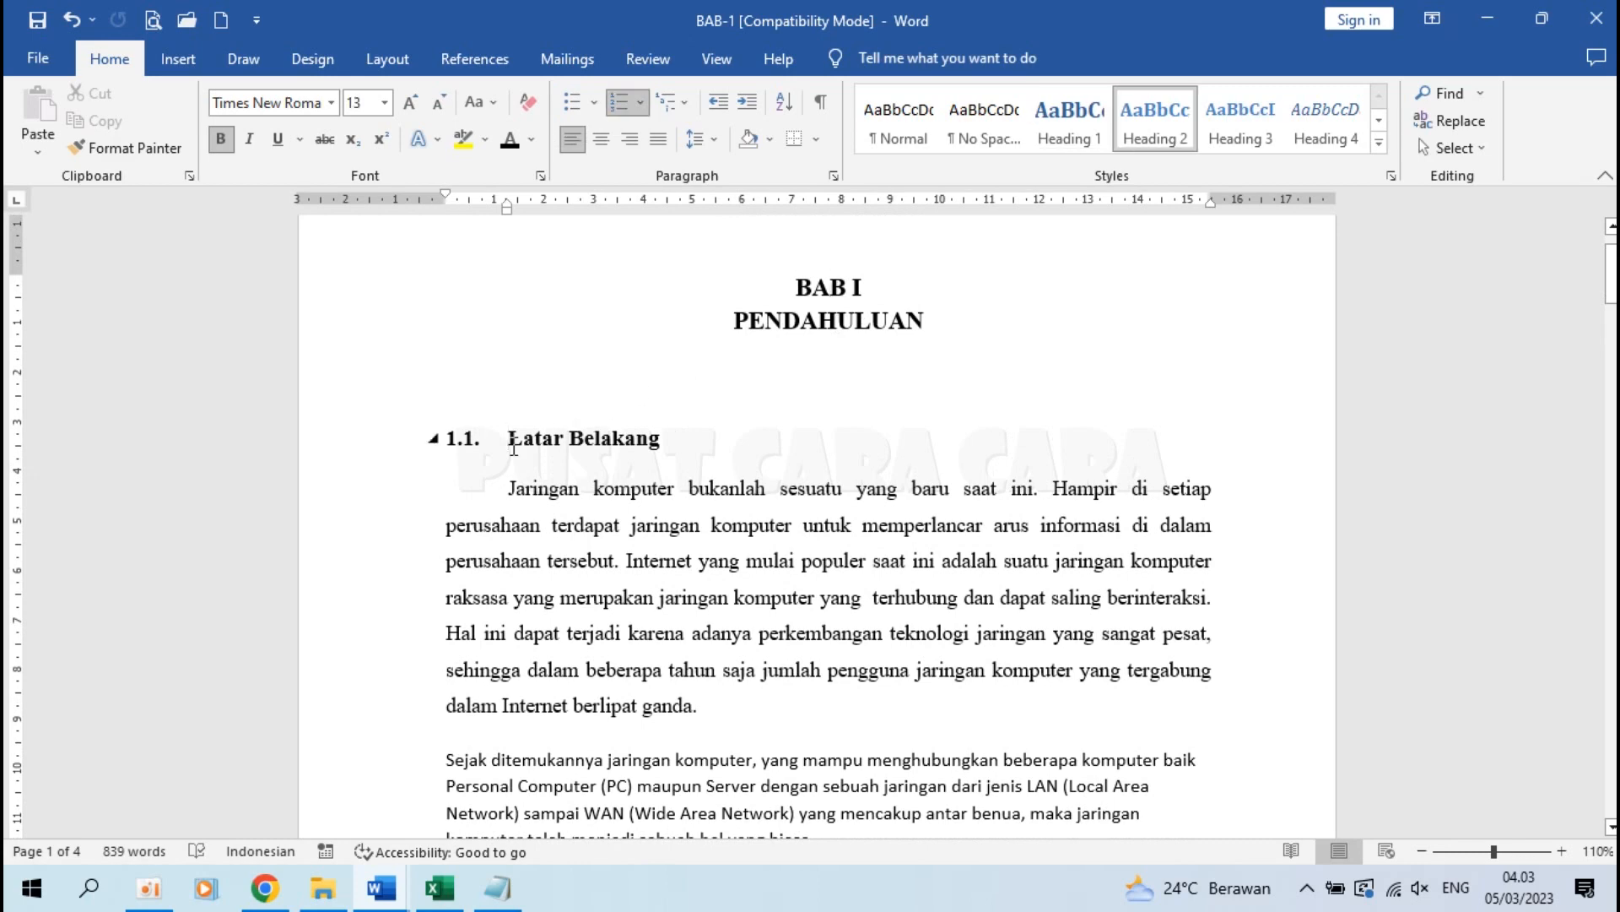
scroll(514, 448, down, 10)
scroll(514, 447, up, 3)
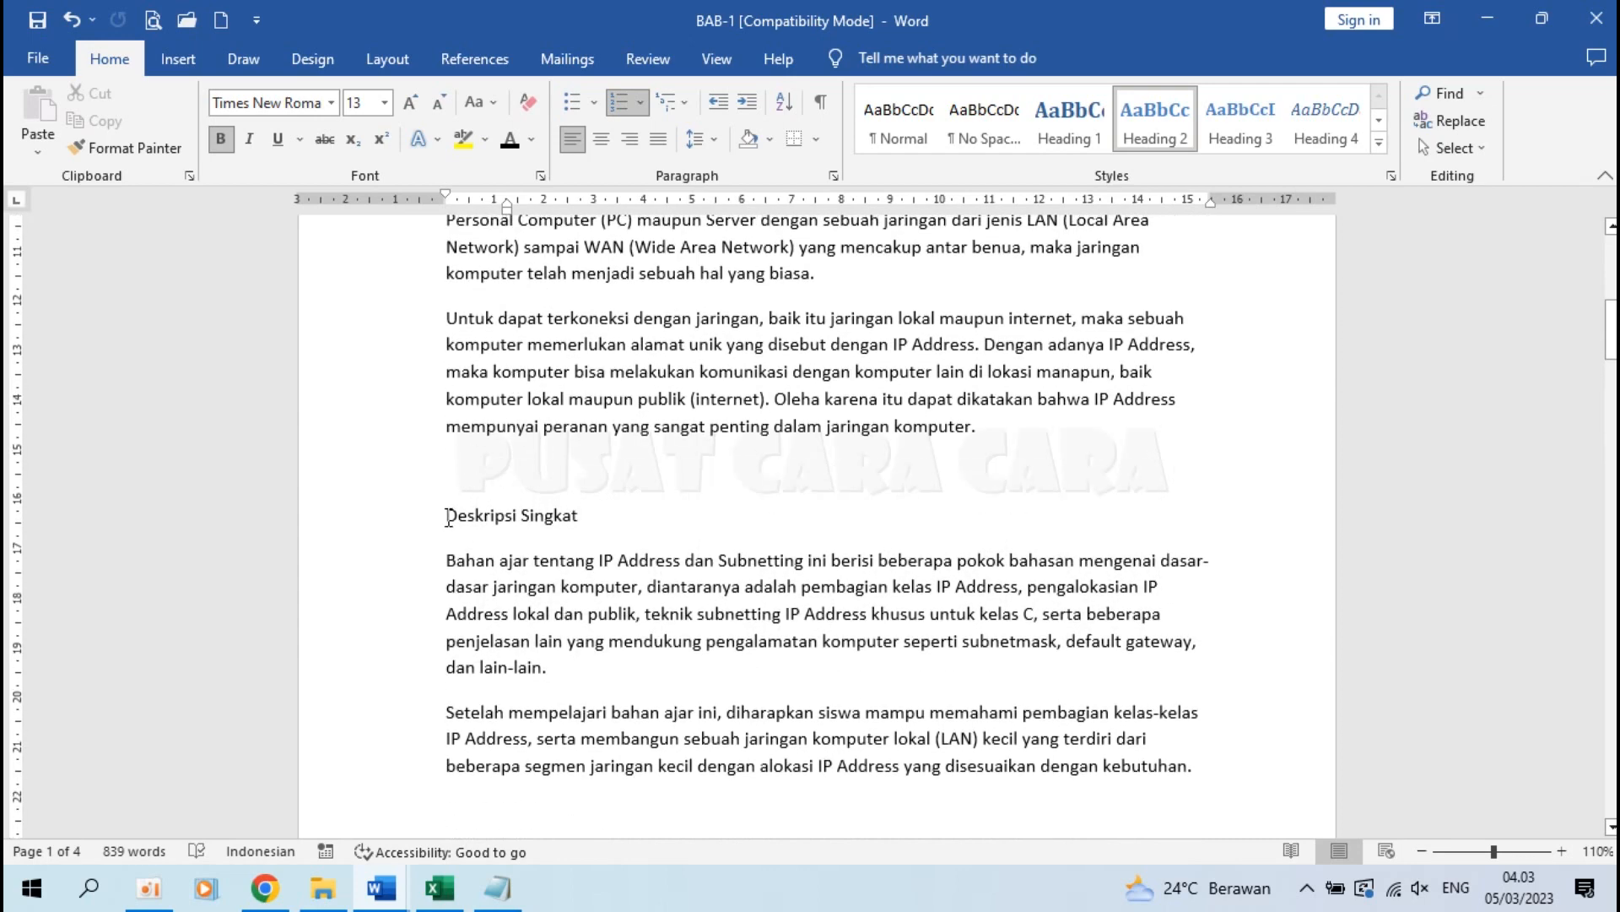
click(448, 517)
scroll(448, 517, down, 4)
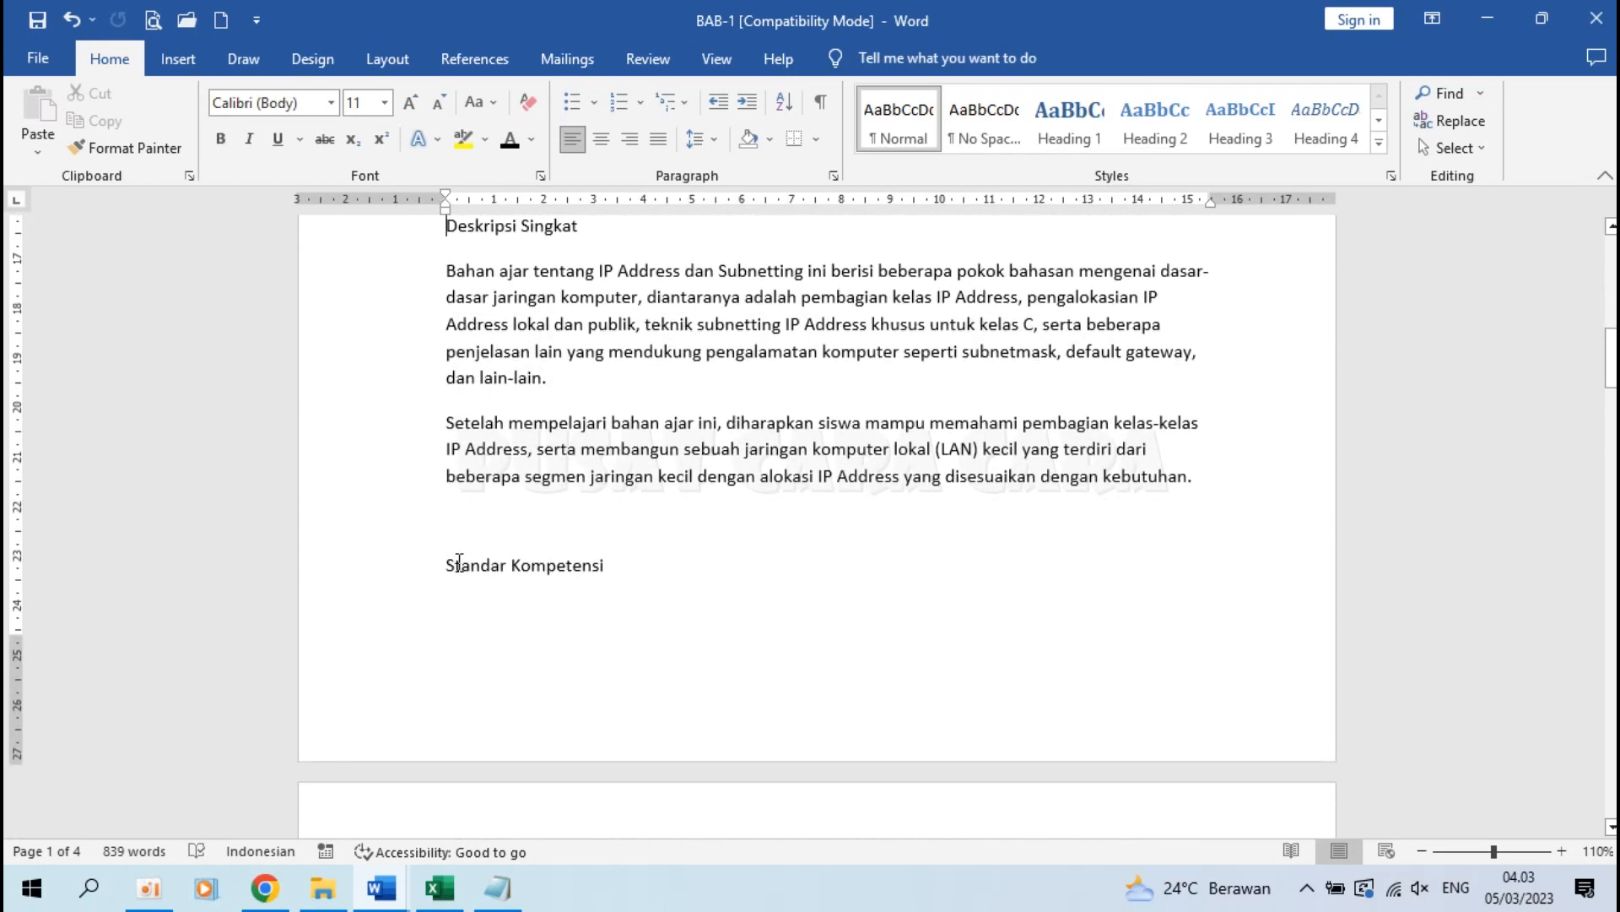
scroll(459, 564, down, 10)
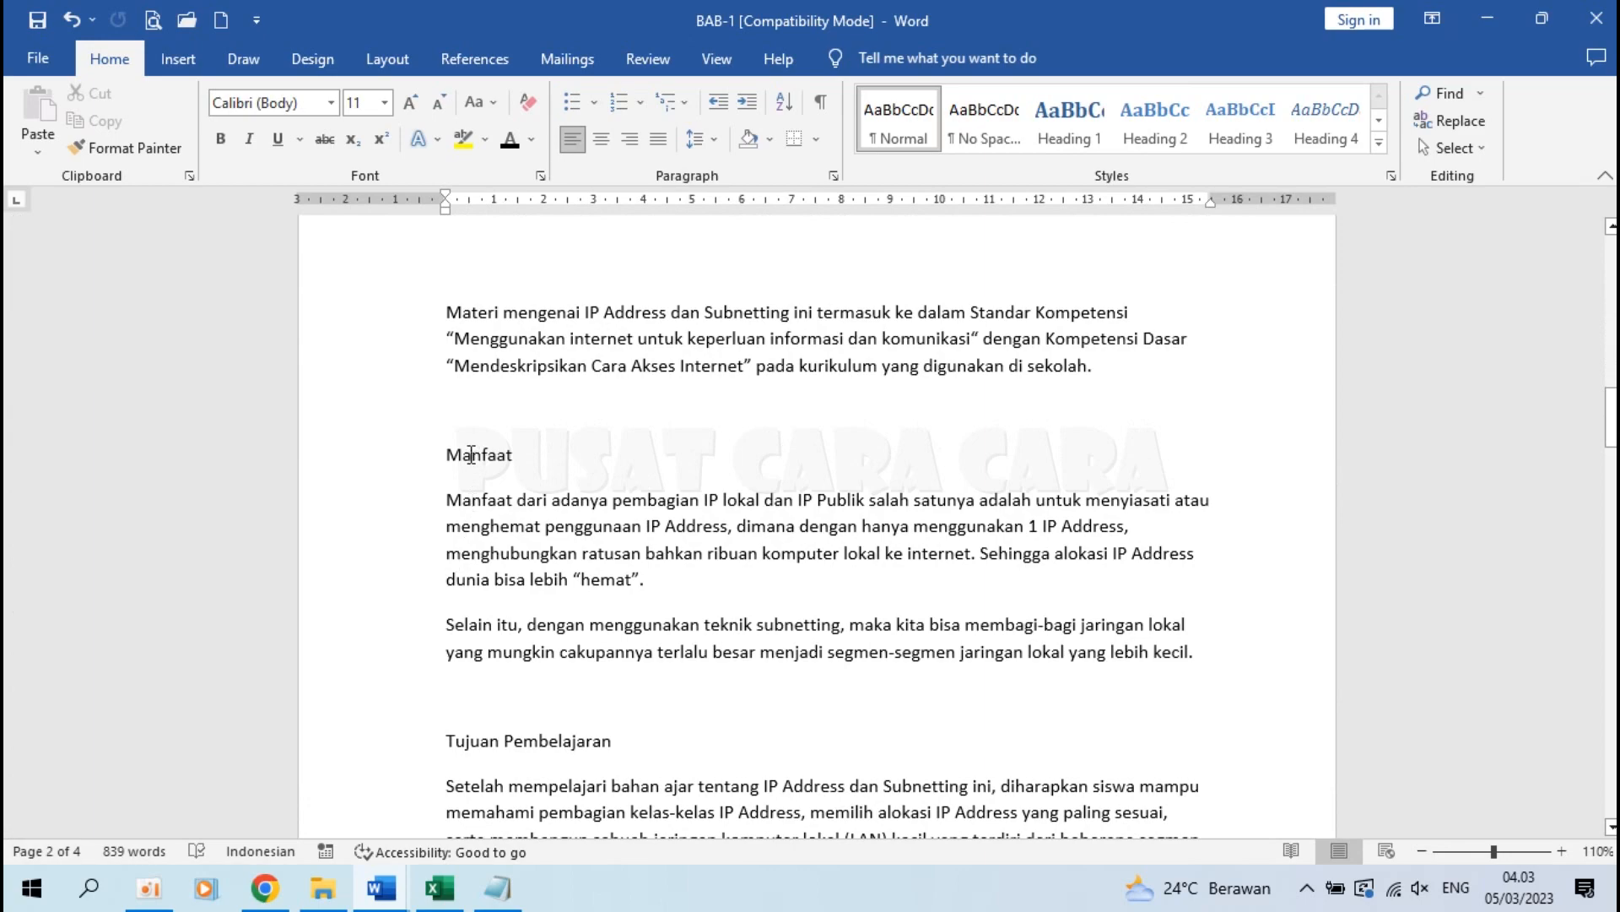
scroll(422, 678, down, 3)
scroll(422, 678, up, 15)
scroll(422, 678, up, 6)
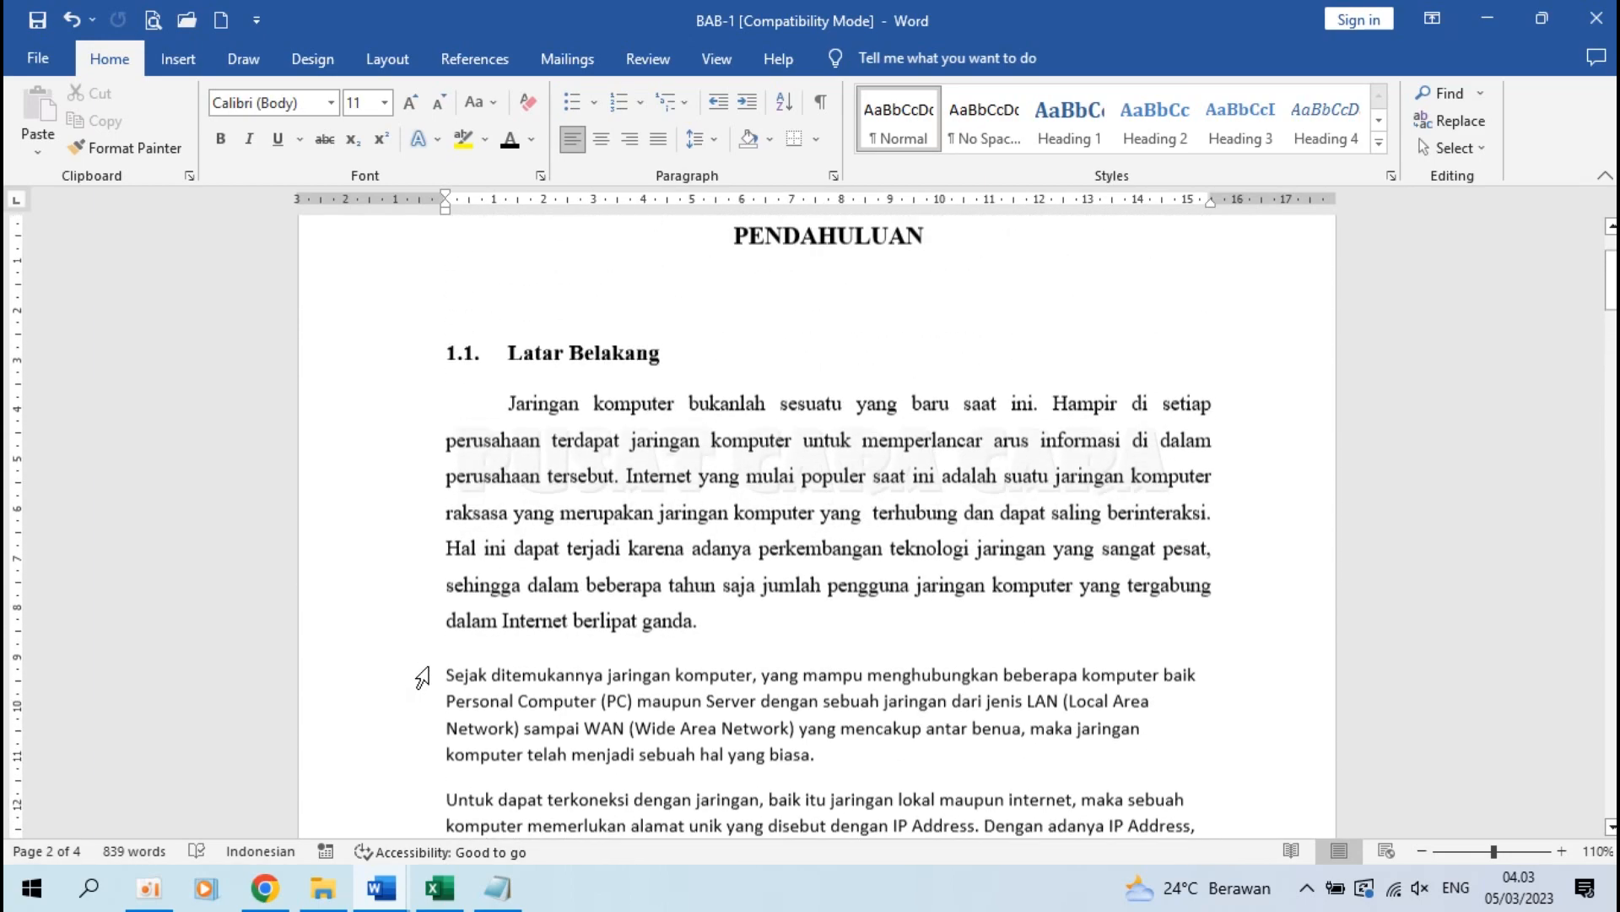
Copy the formatting of the 1.1 Latar Belakang heading onto the Deskripsi Singkat and Standar Kompetensi headings with a locked Format Painter
click(557, 389)
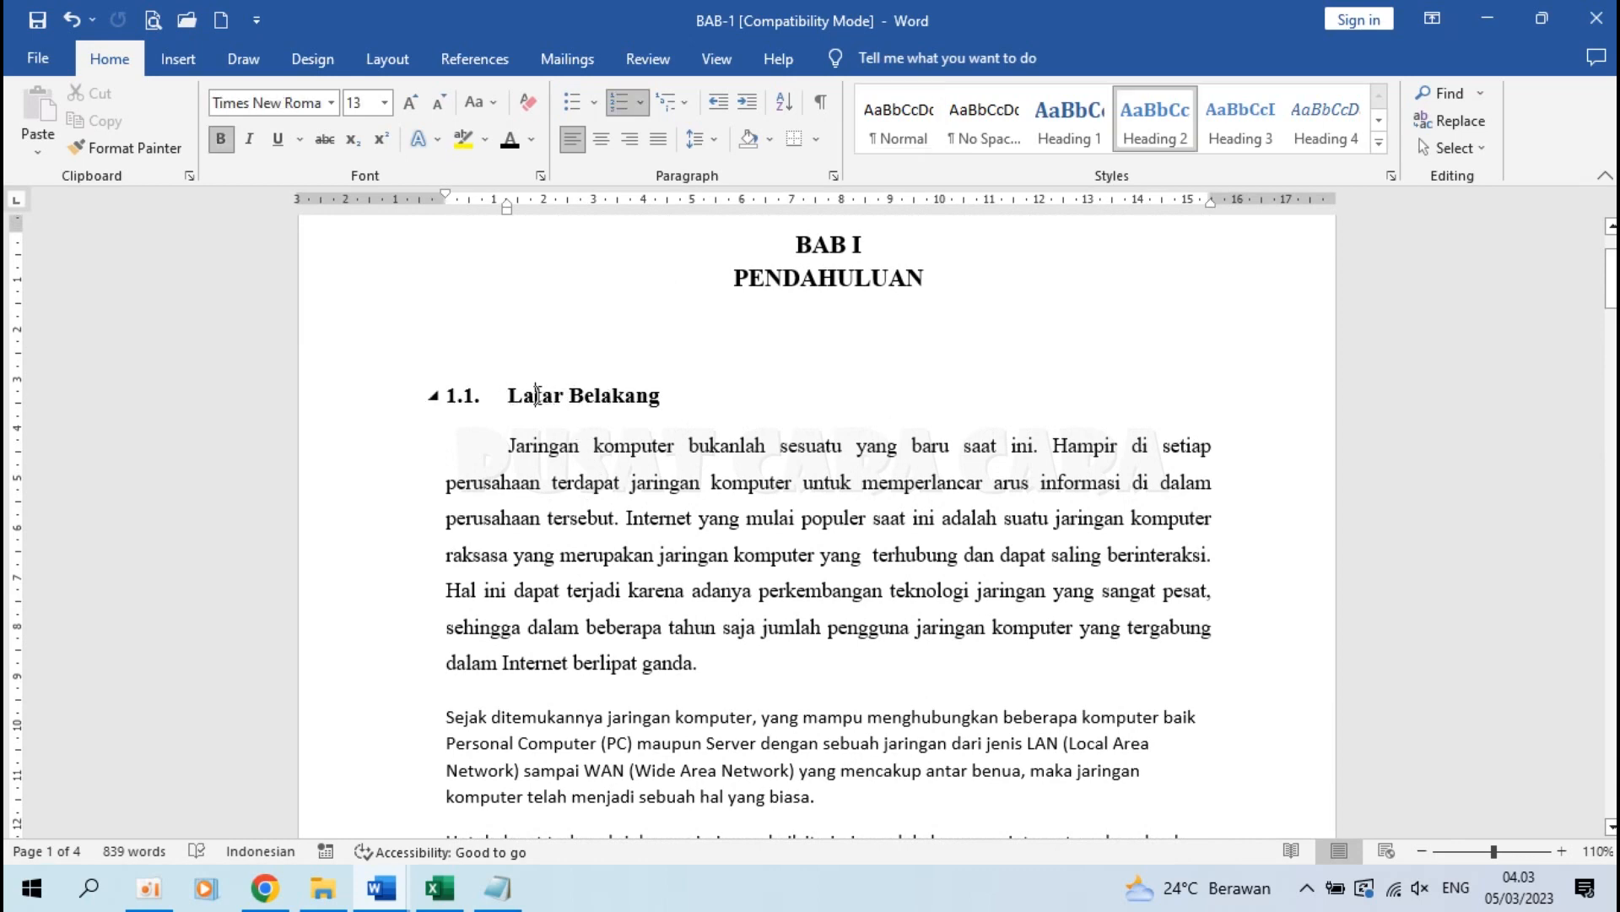
click(131, 148)
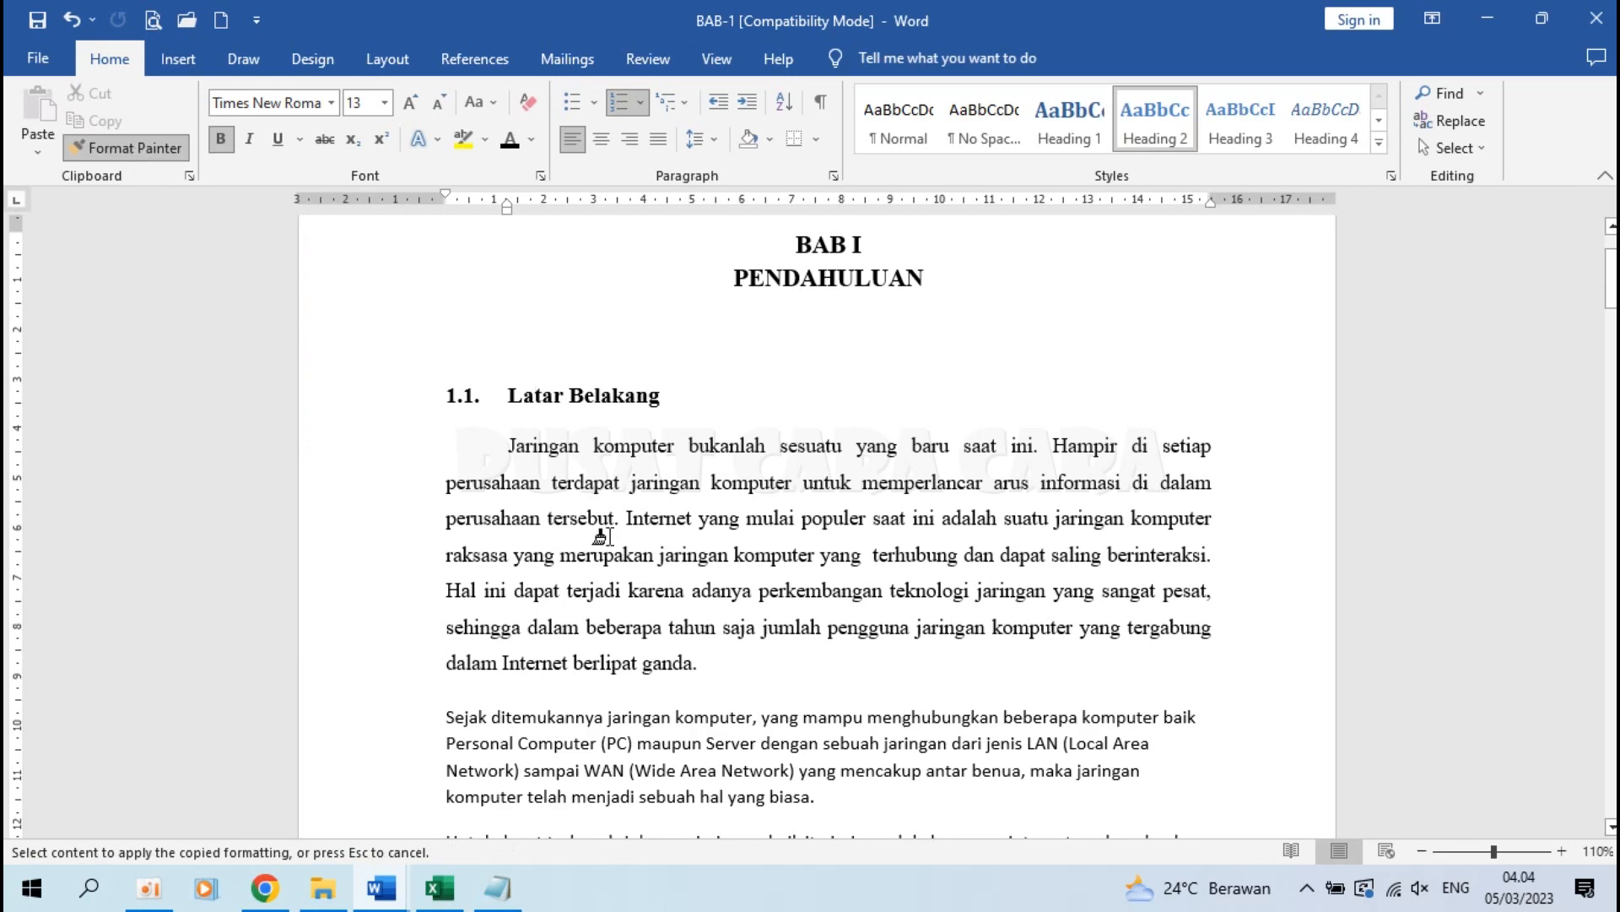
scroll(600, 537, down, 5)
drag(431, 659, 630, 660)
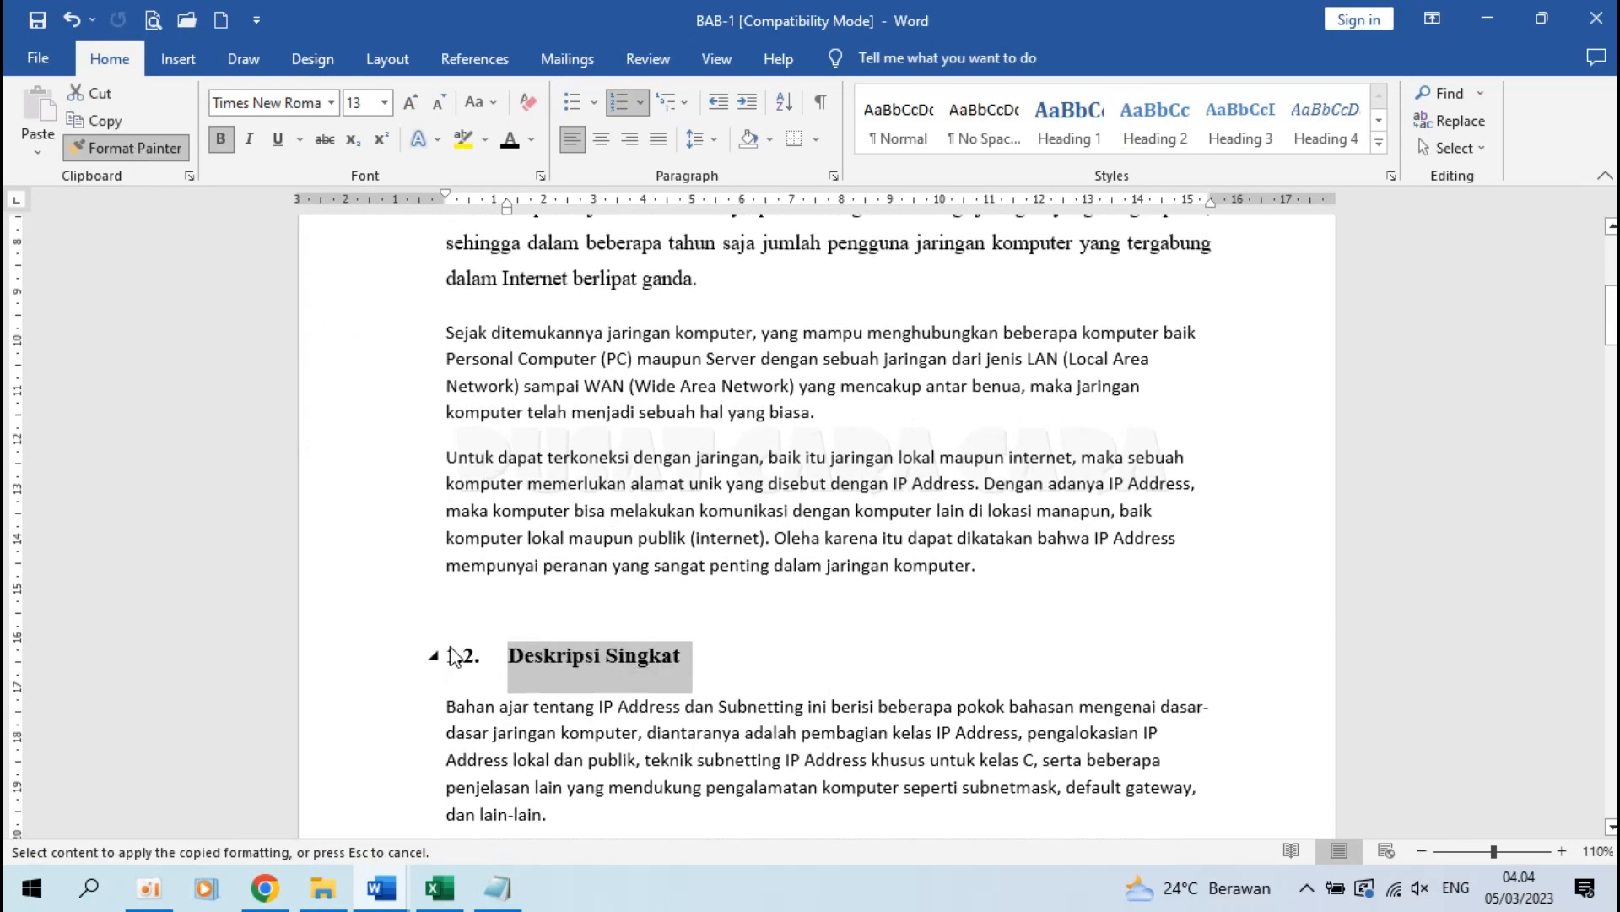
scroll(502, 642, up, 5)
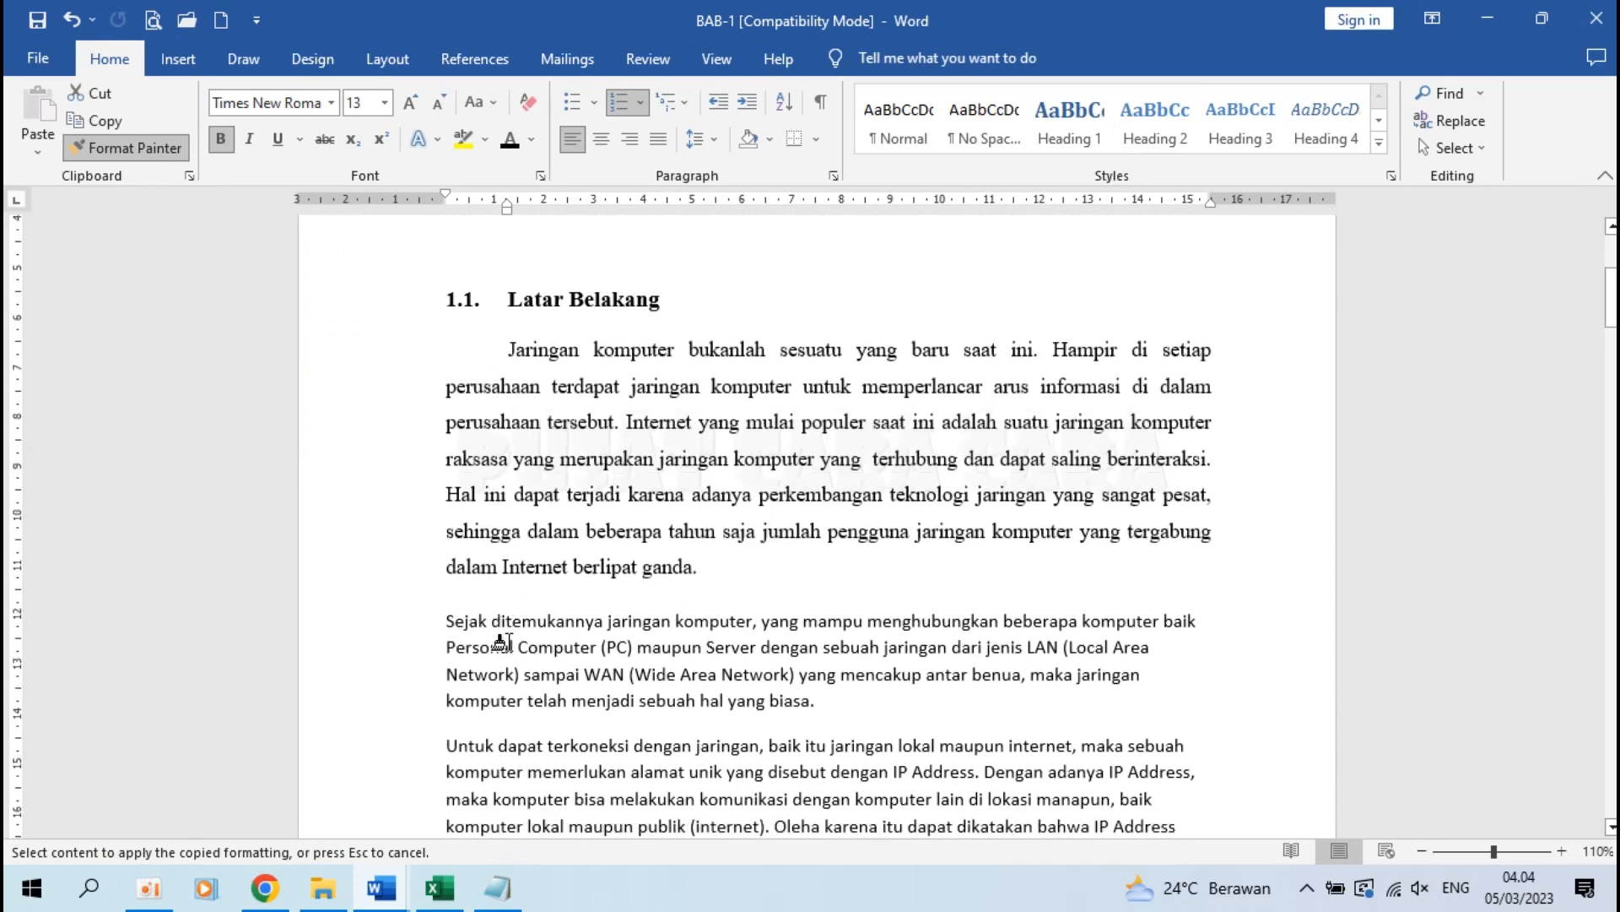
scroll(506, 642, down, 15)
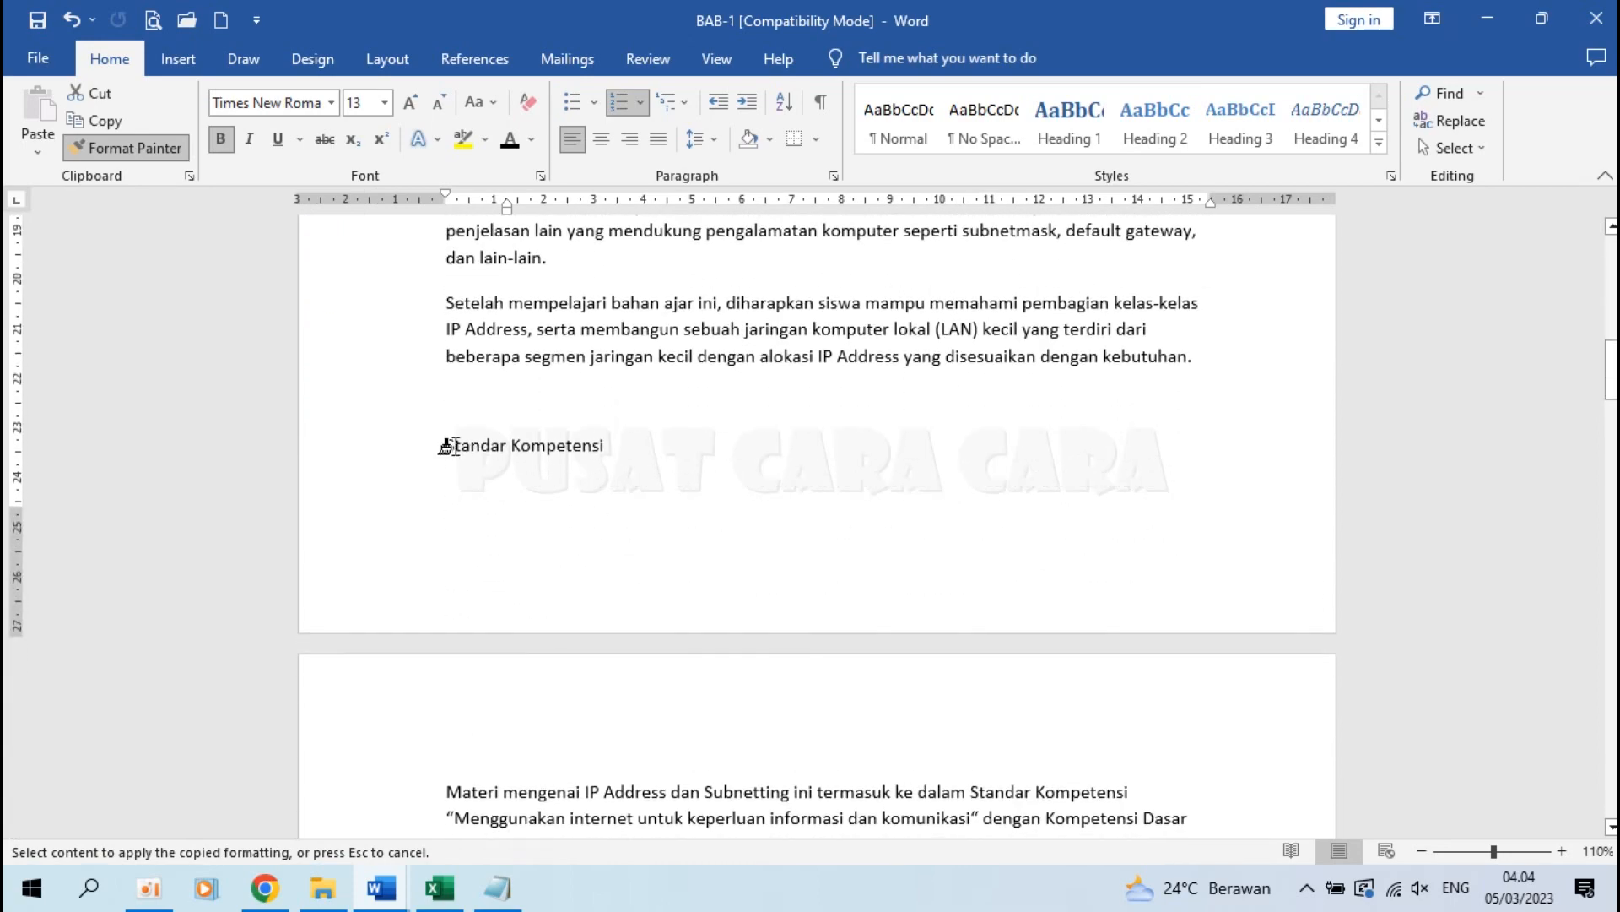
drag(450, 444, 665, 448)
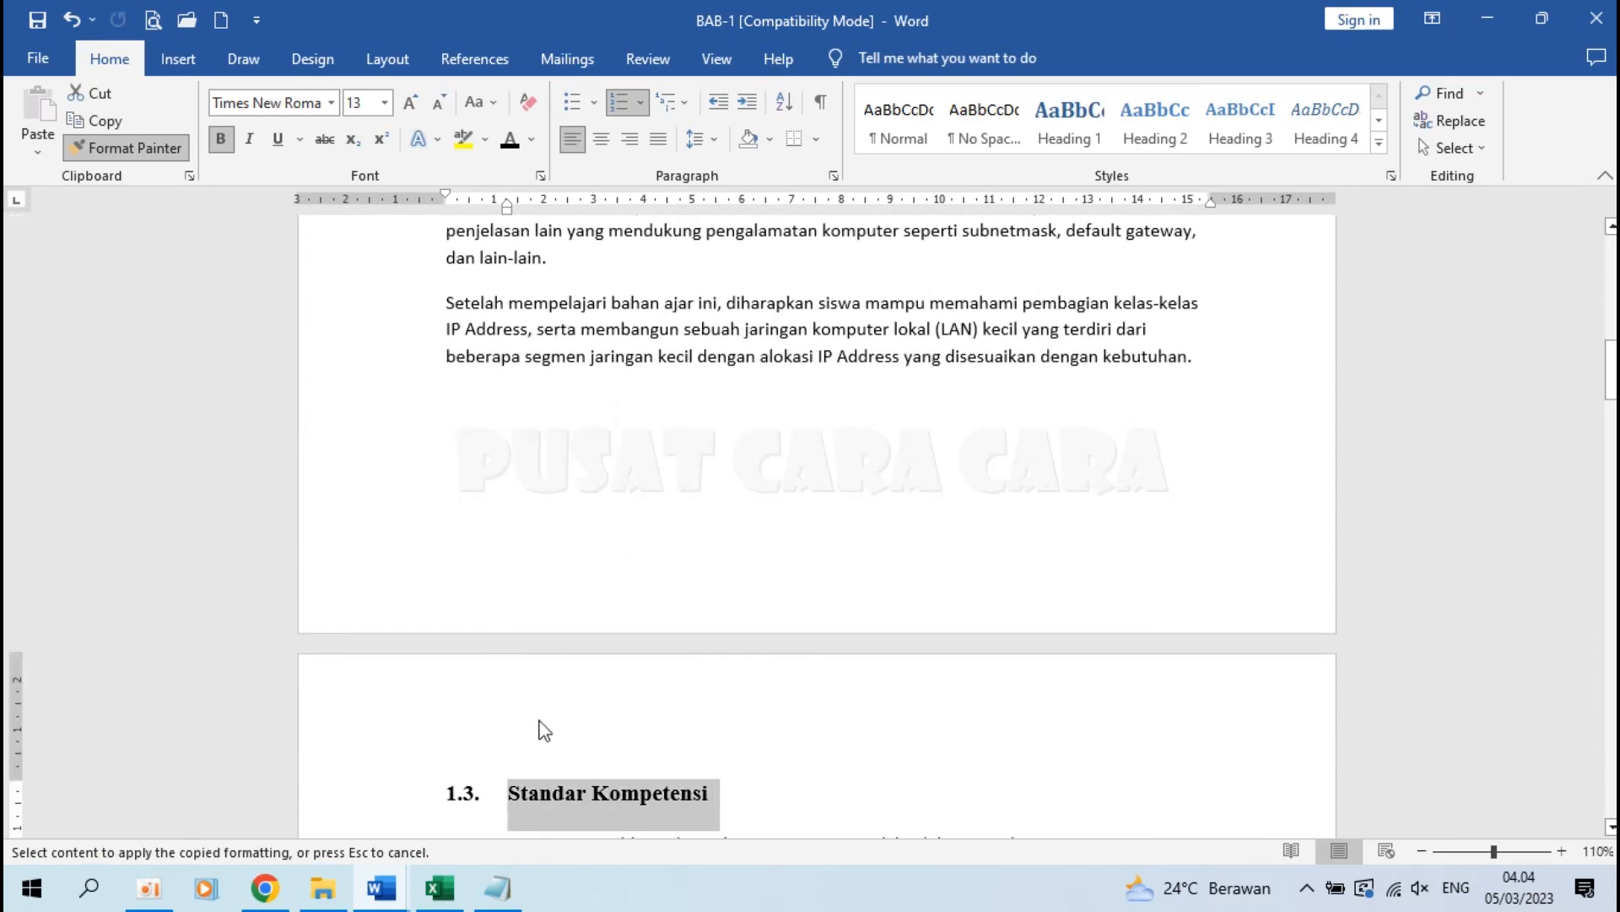
Apply the copied heading format to Manfaat, Tujuan Pembelajaran and Petunjuk Penggunaan Modul, and turn Format Painter off
scroll(545, 730, down, 8)
drag(438, 415, 519, 416)
drag(436, 705, 656, 707)
scroll(657, 709, down, 8)
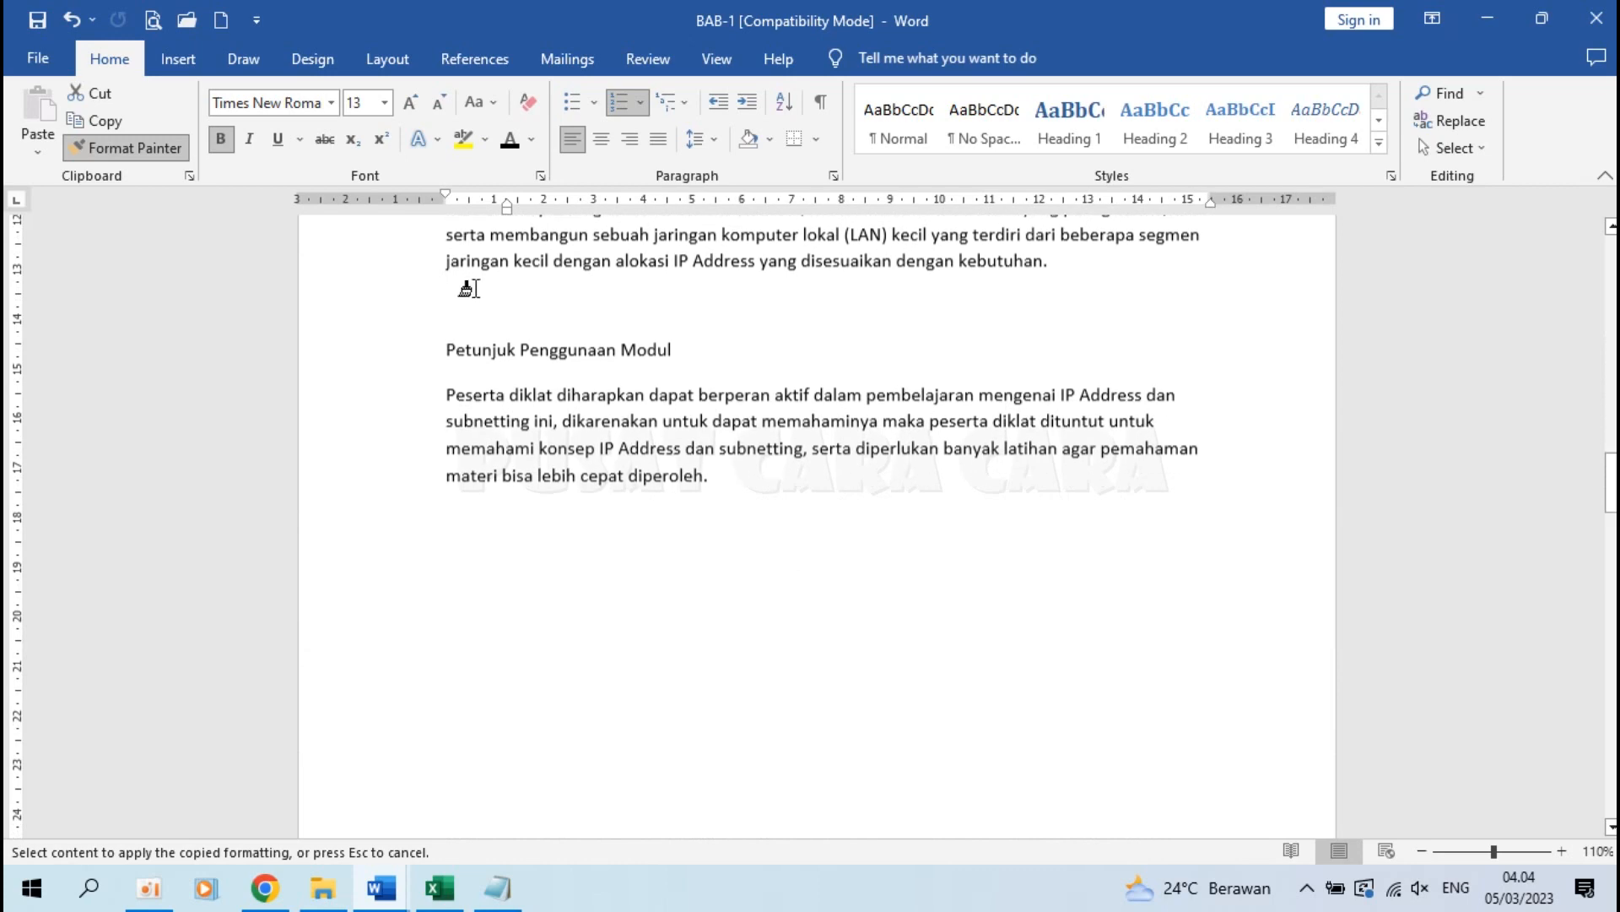
mouse_move(437, 338)
mouse_down()
mouse_move(734, 321)
mouse_move(806, 343)
mouse_move(785, 371)
mouse_up()
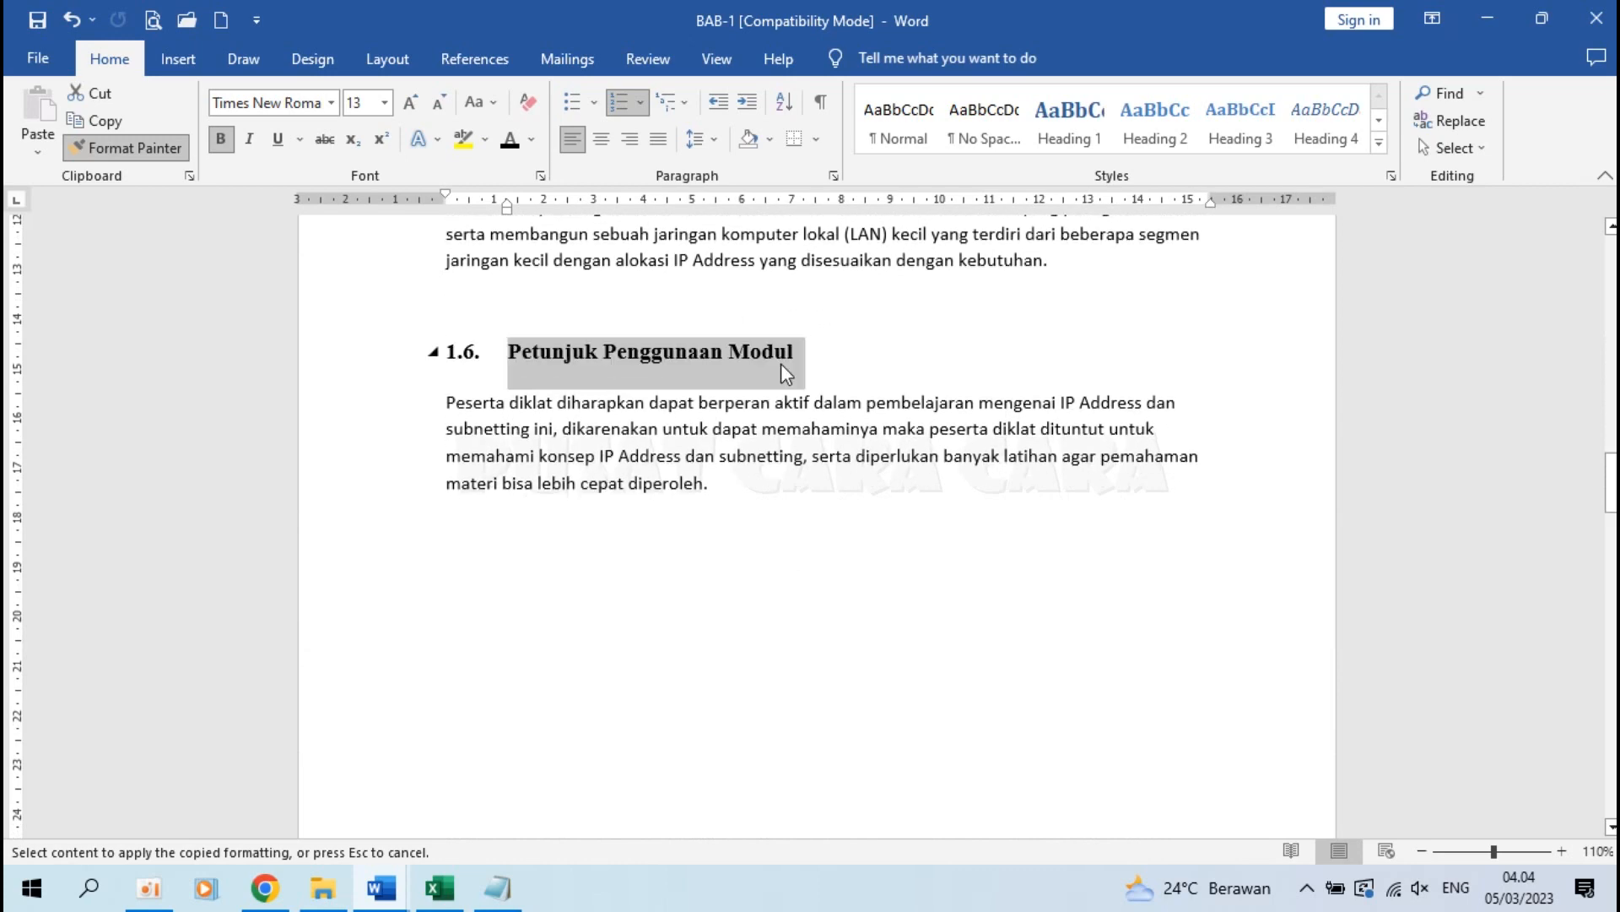
scroll(616, 523, down, 6)
scroll(617, 523, up, 10)
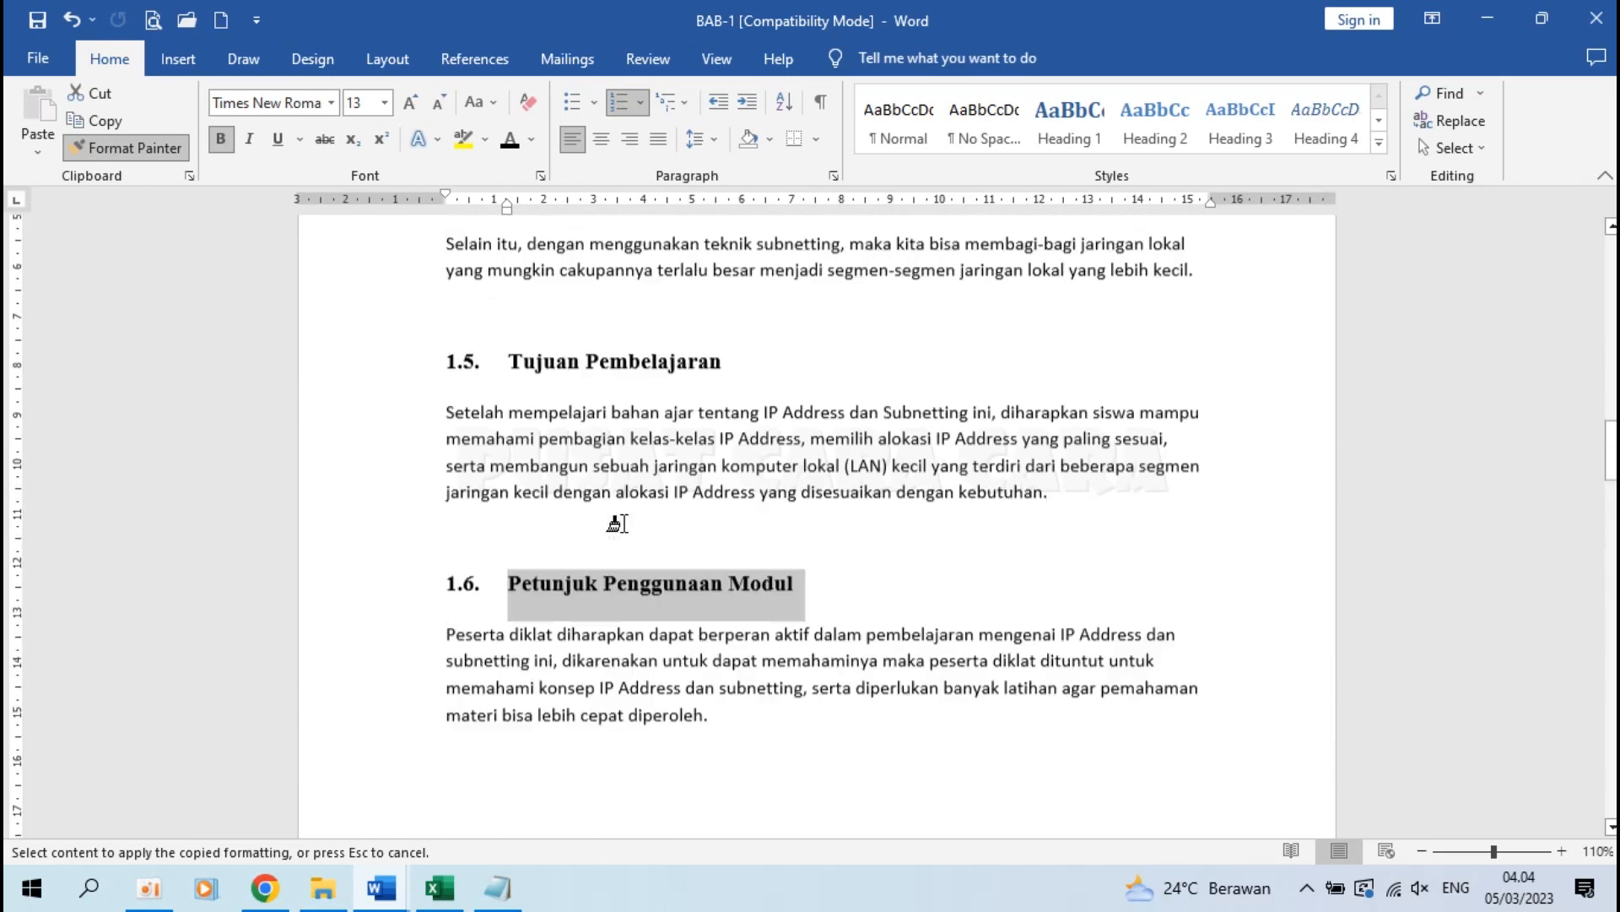
scroll(617, 523, up, 2)
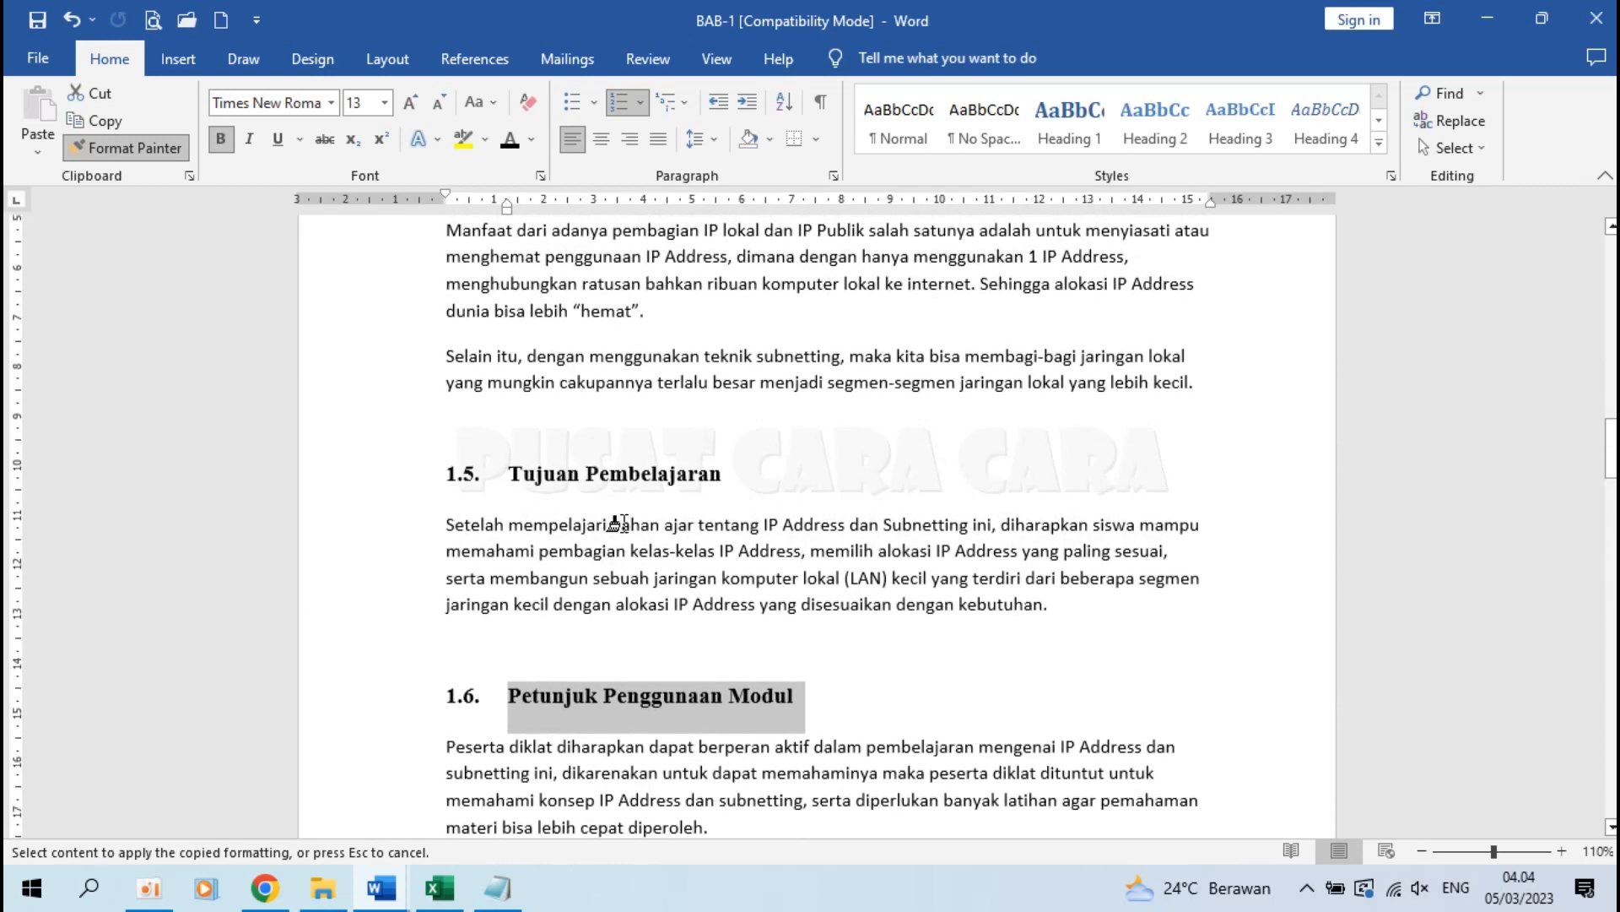
click(150, 152)
Copy the format of the first Latar Belakang paragraph with a locked Format Painter onto the paragraph beginning "Sejak ditemukannya jaringan komputer"
scroll(709, 651, down, 4)
scroll(712, 651, up, 12)
scroll(712, 651, up, 10)
scroll(668, 483, down, 5)
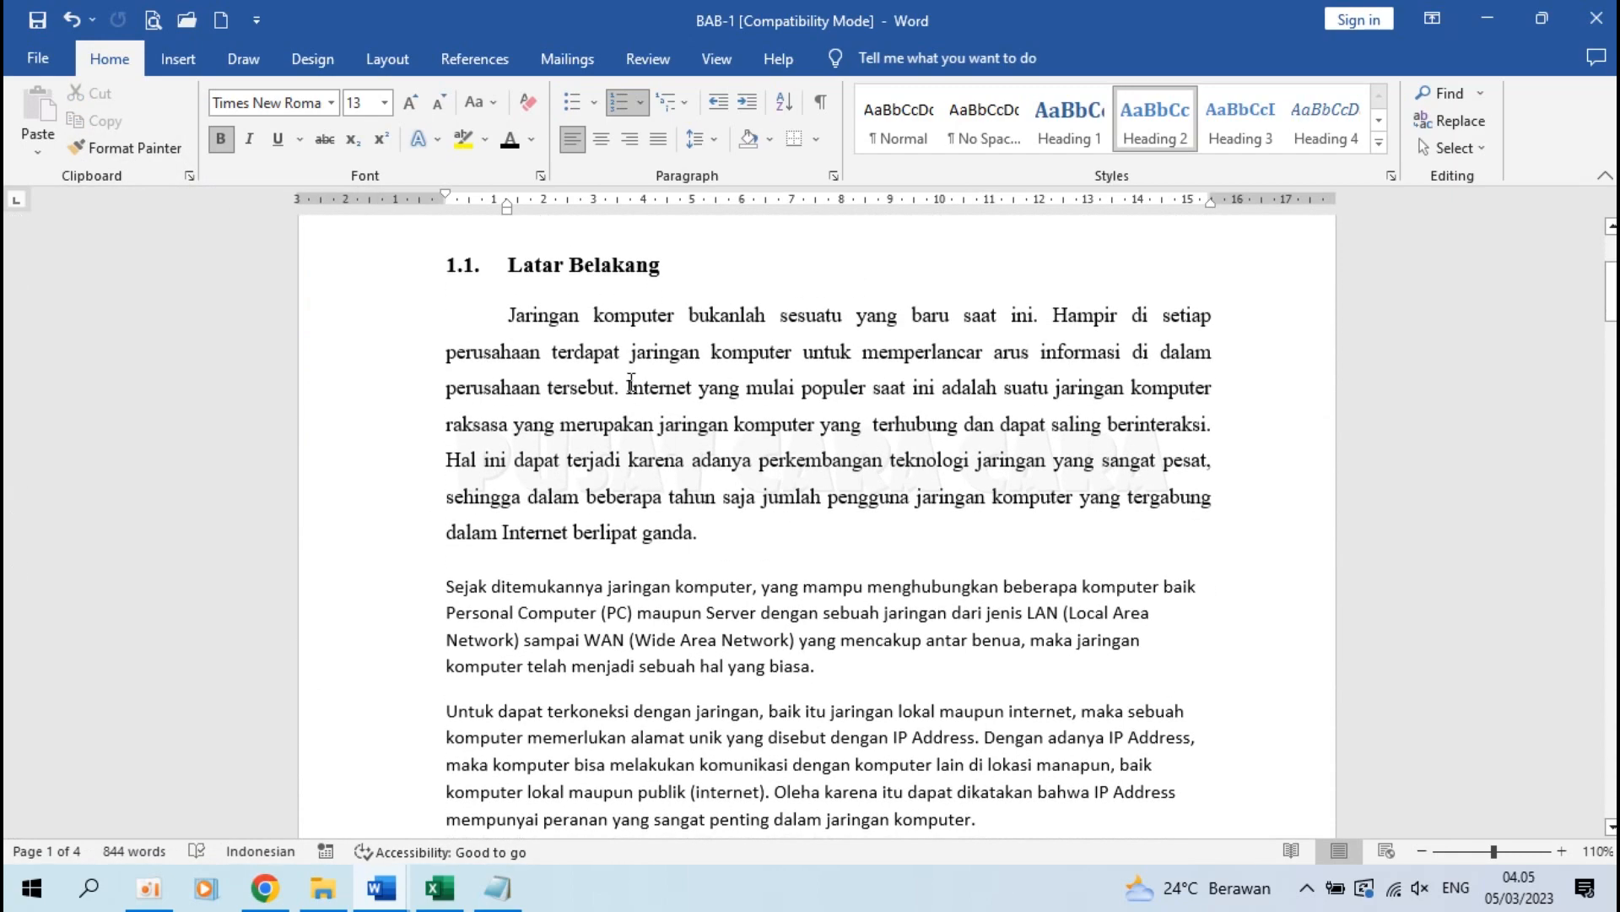
click(629, 385)
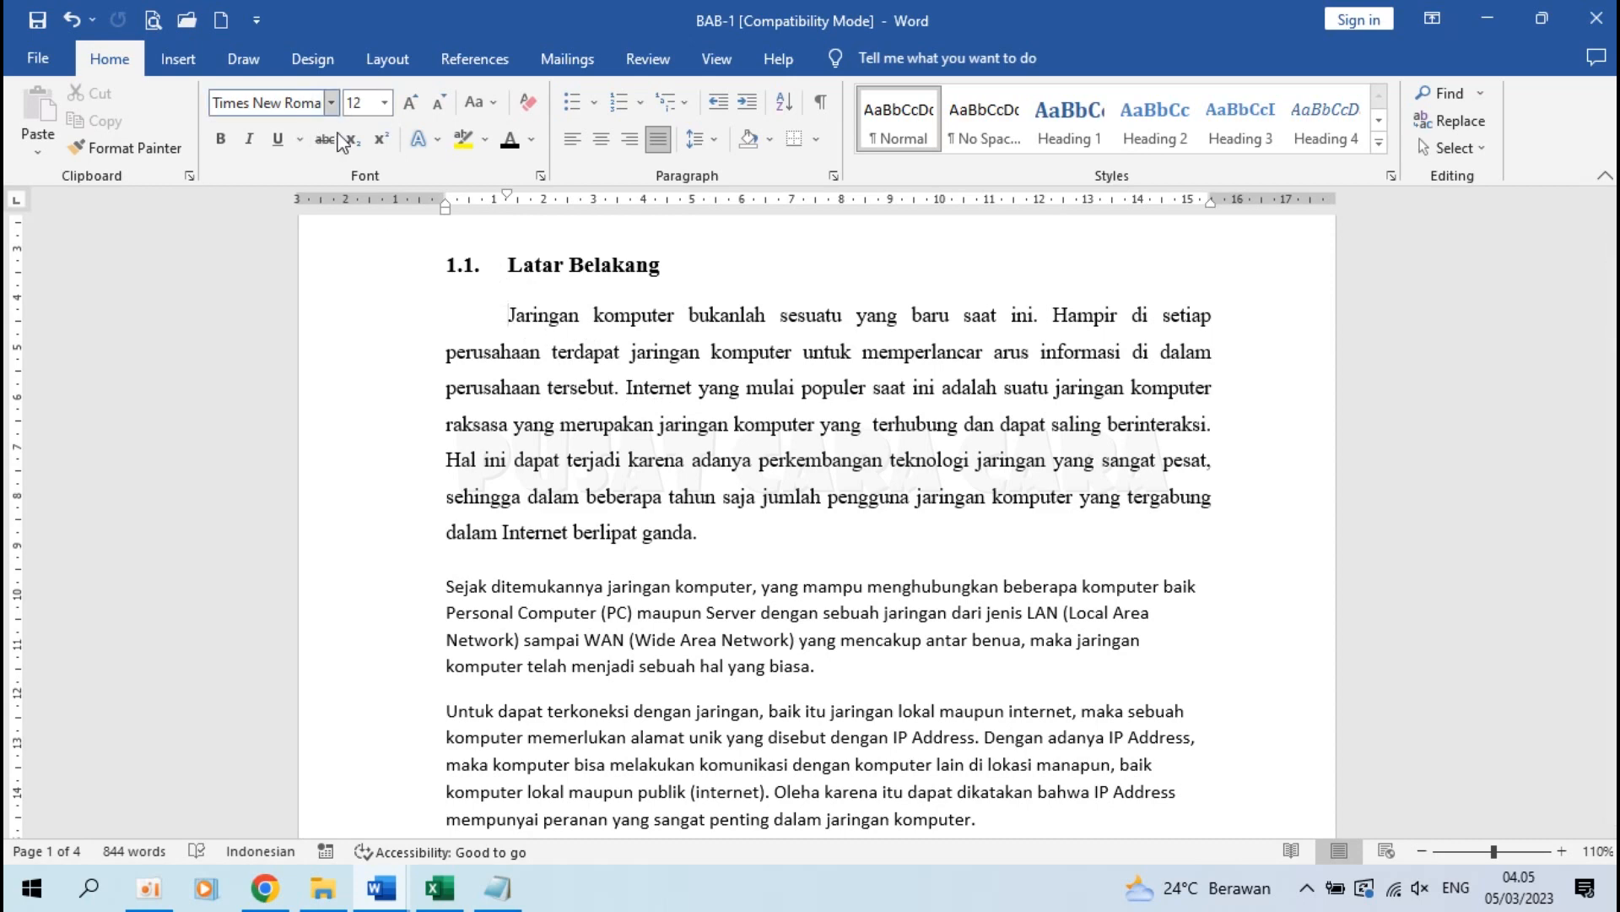
scroll(503, 400, down, 3)
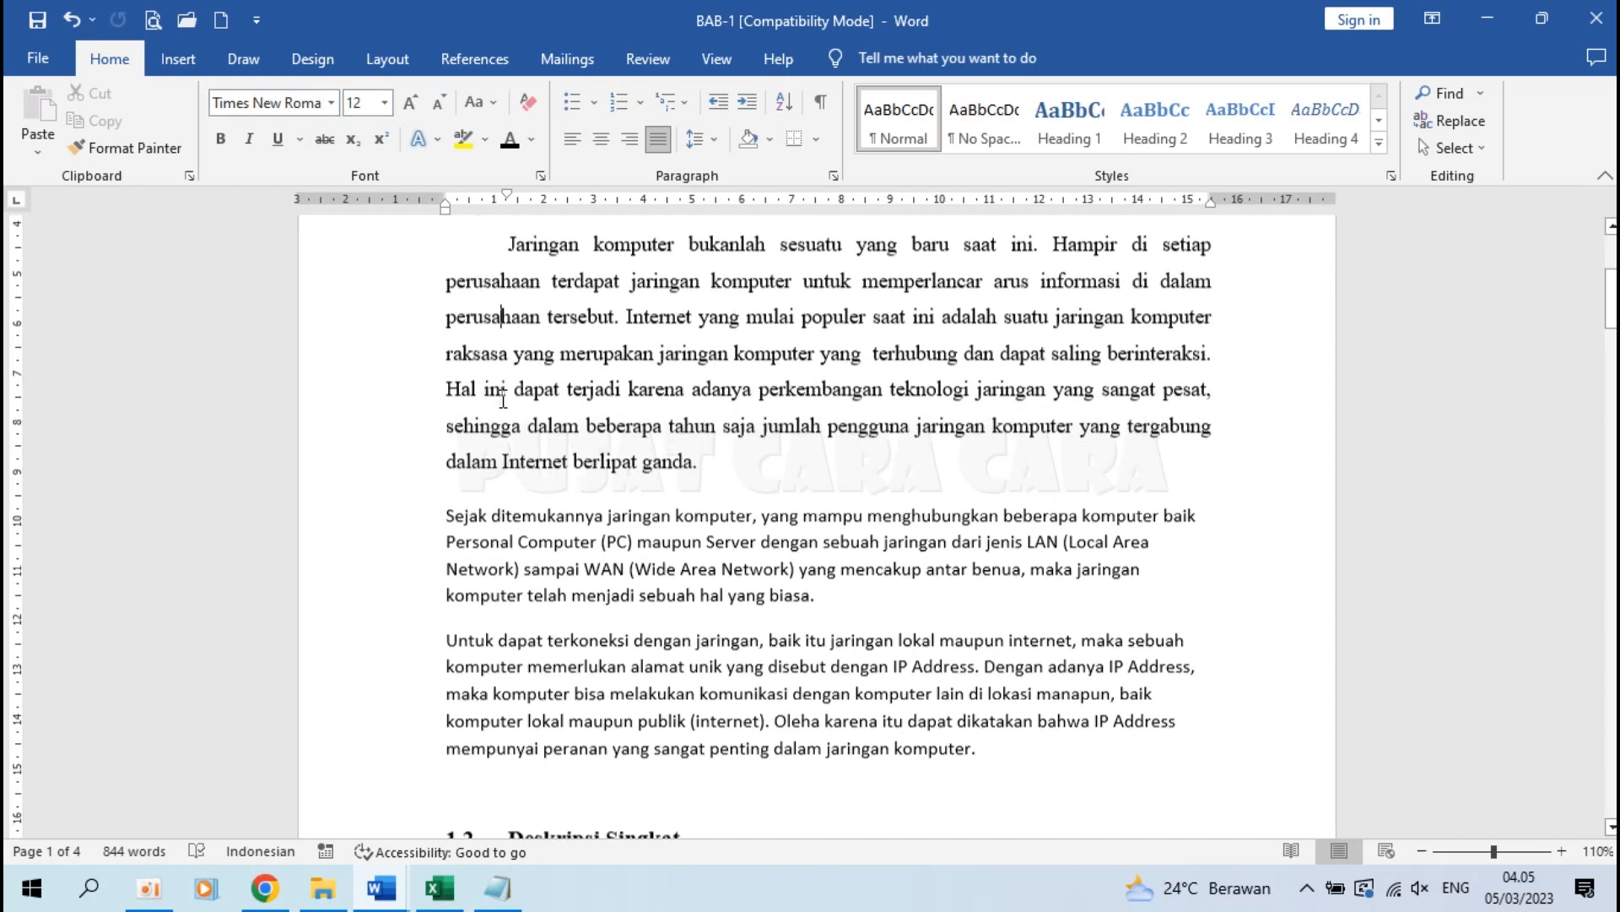
scroll(503, 400, up, 2)
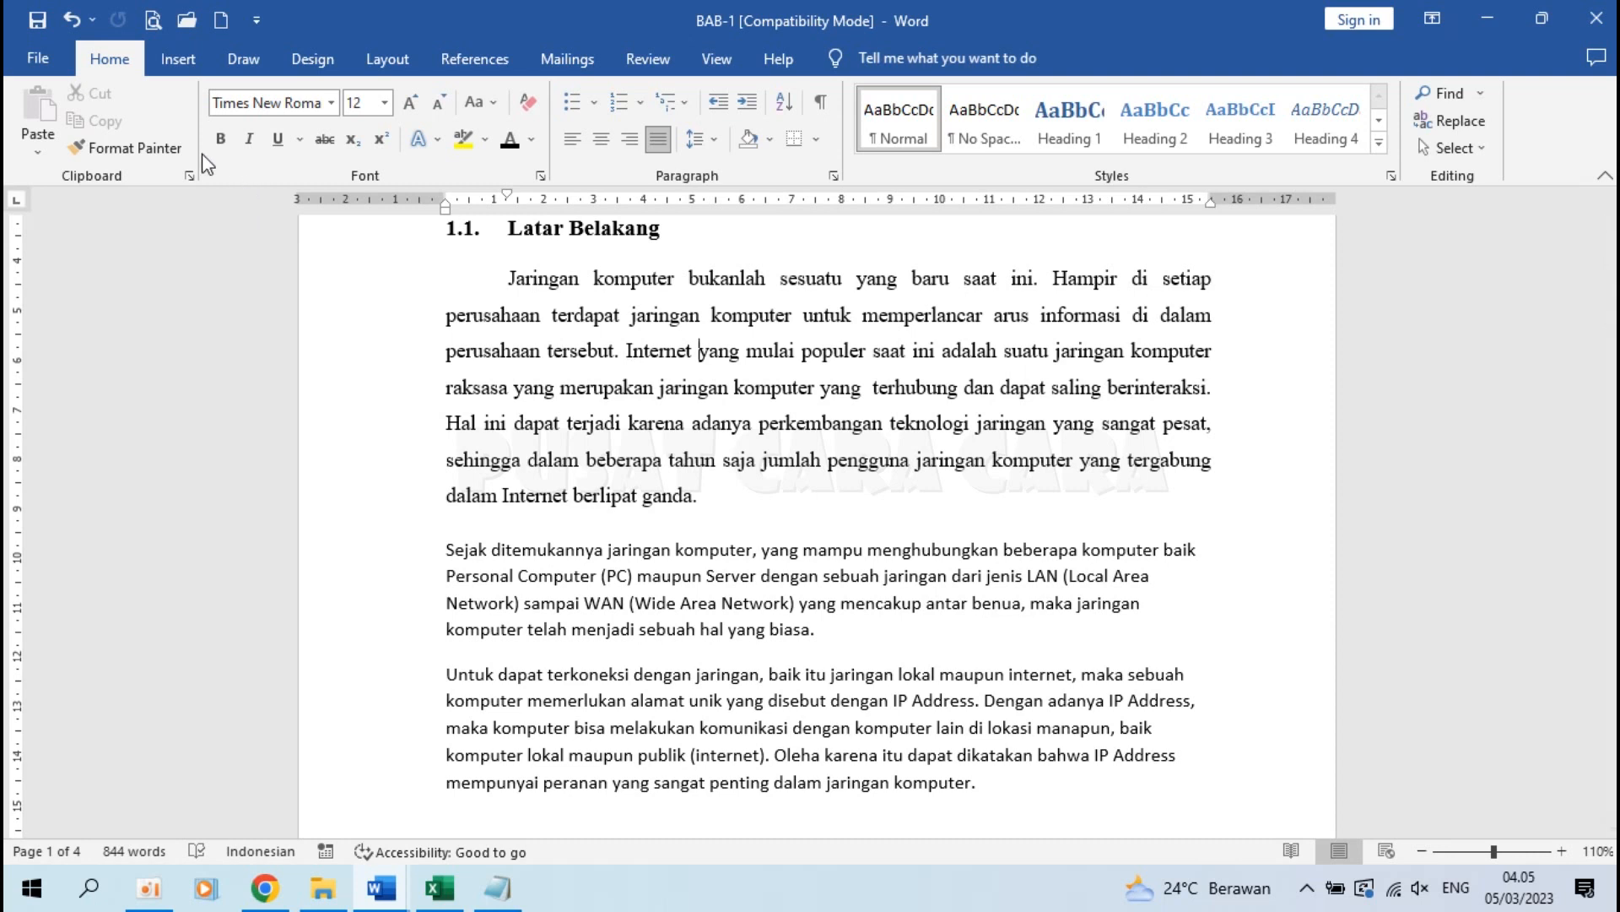
click(132, 139)
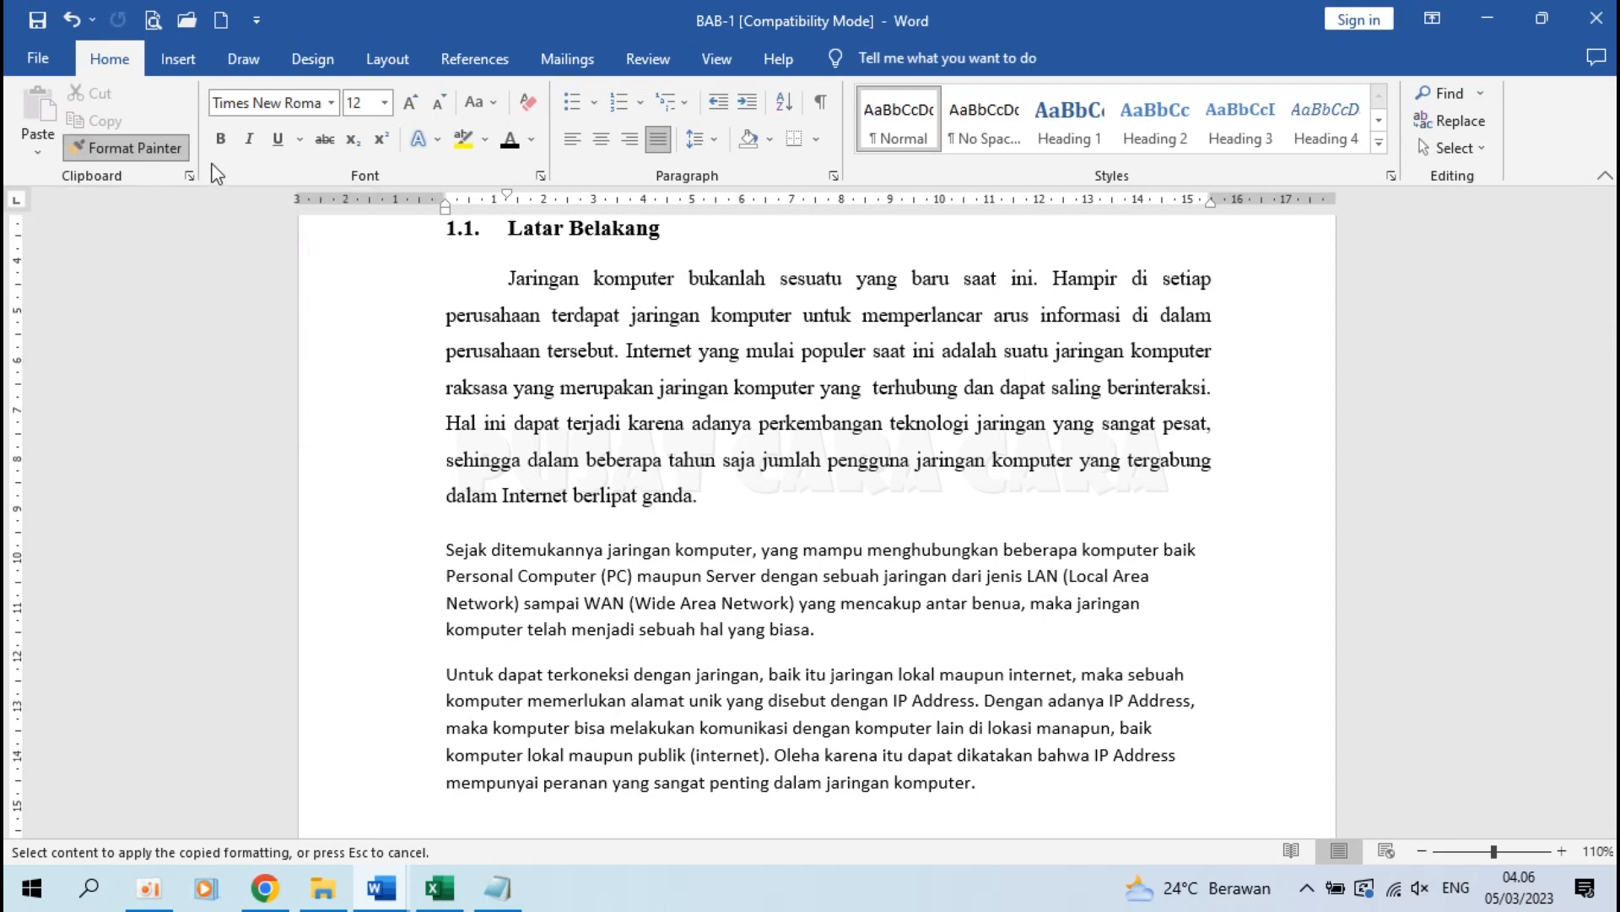
scroll(465, 316, down, 3)
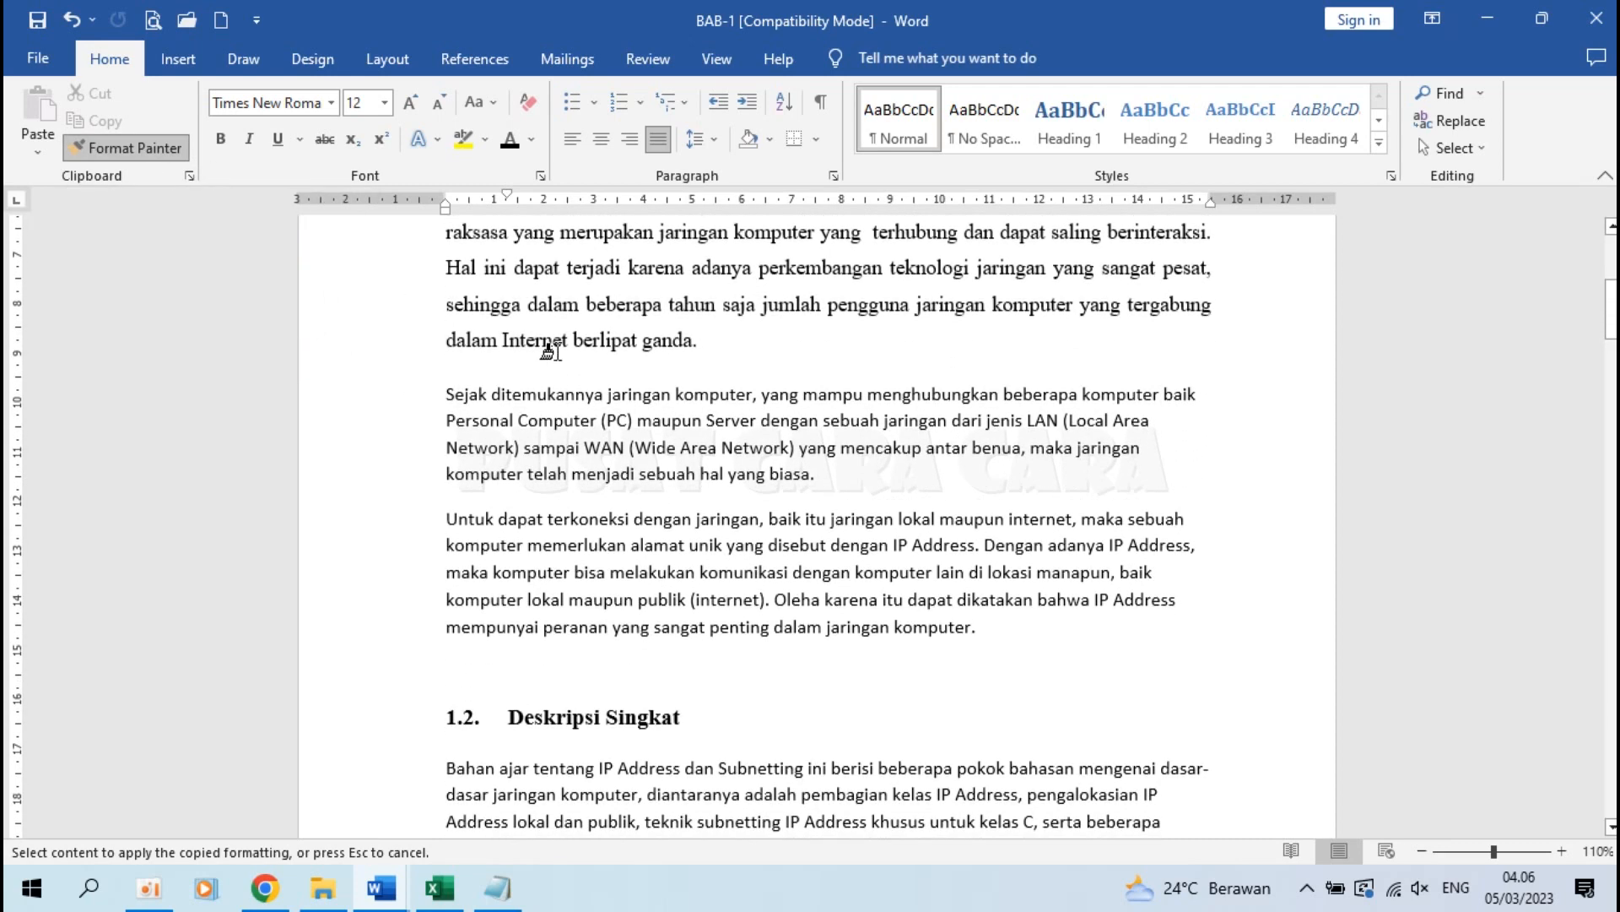
scroll(525, 338, up, 3)
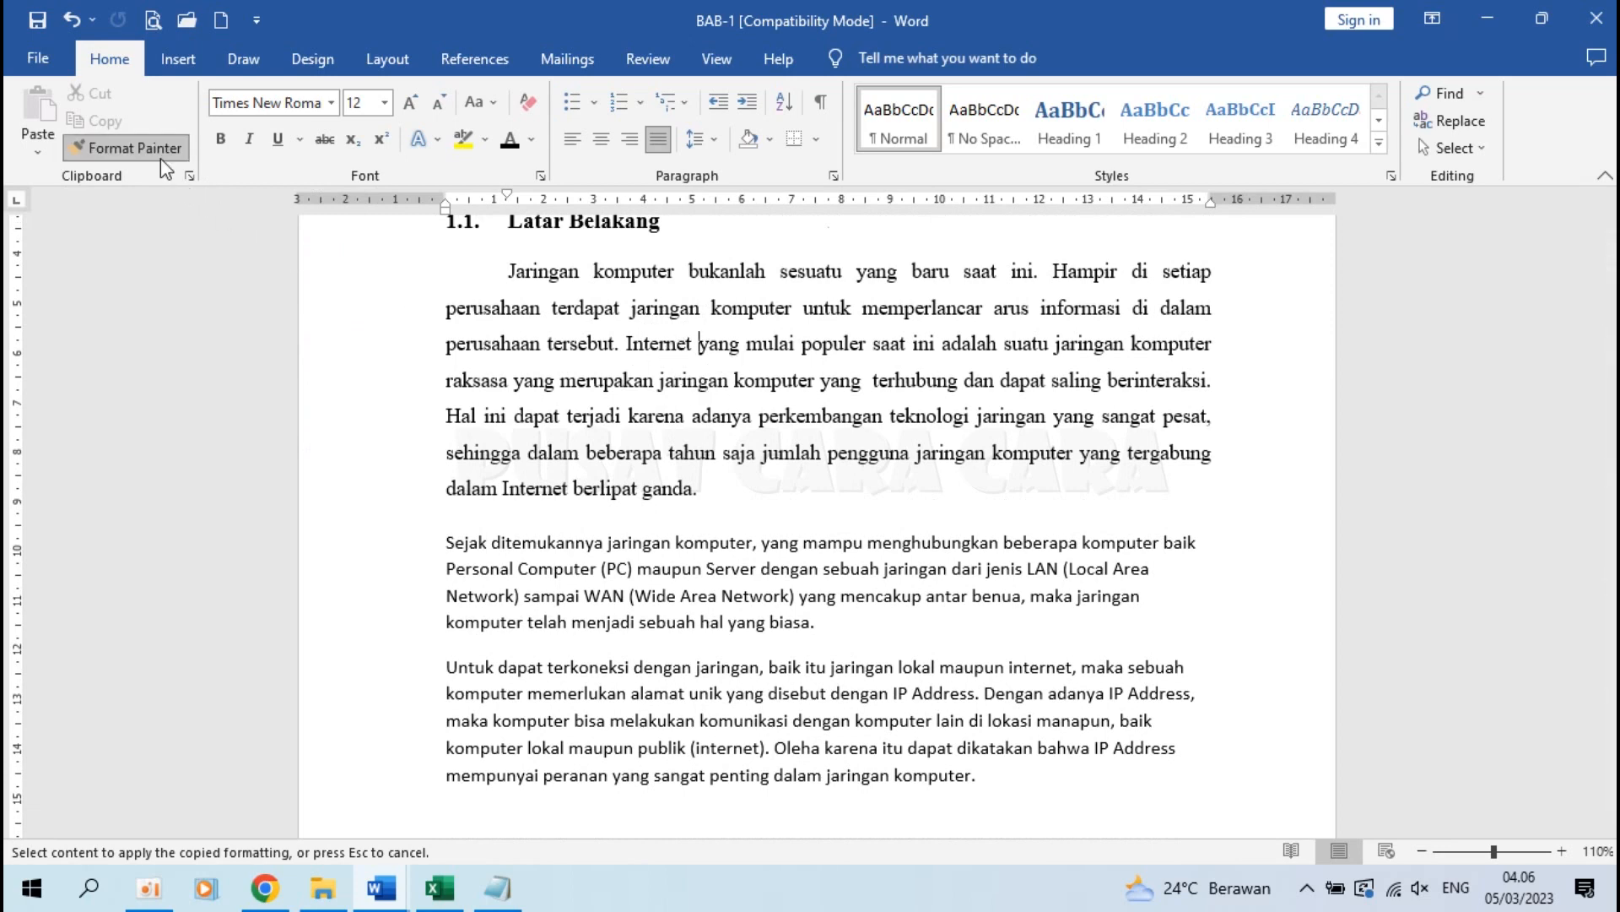
drag(444, 541, 837, 625)
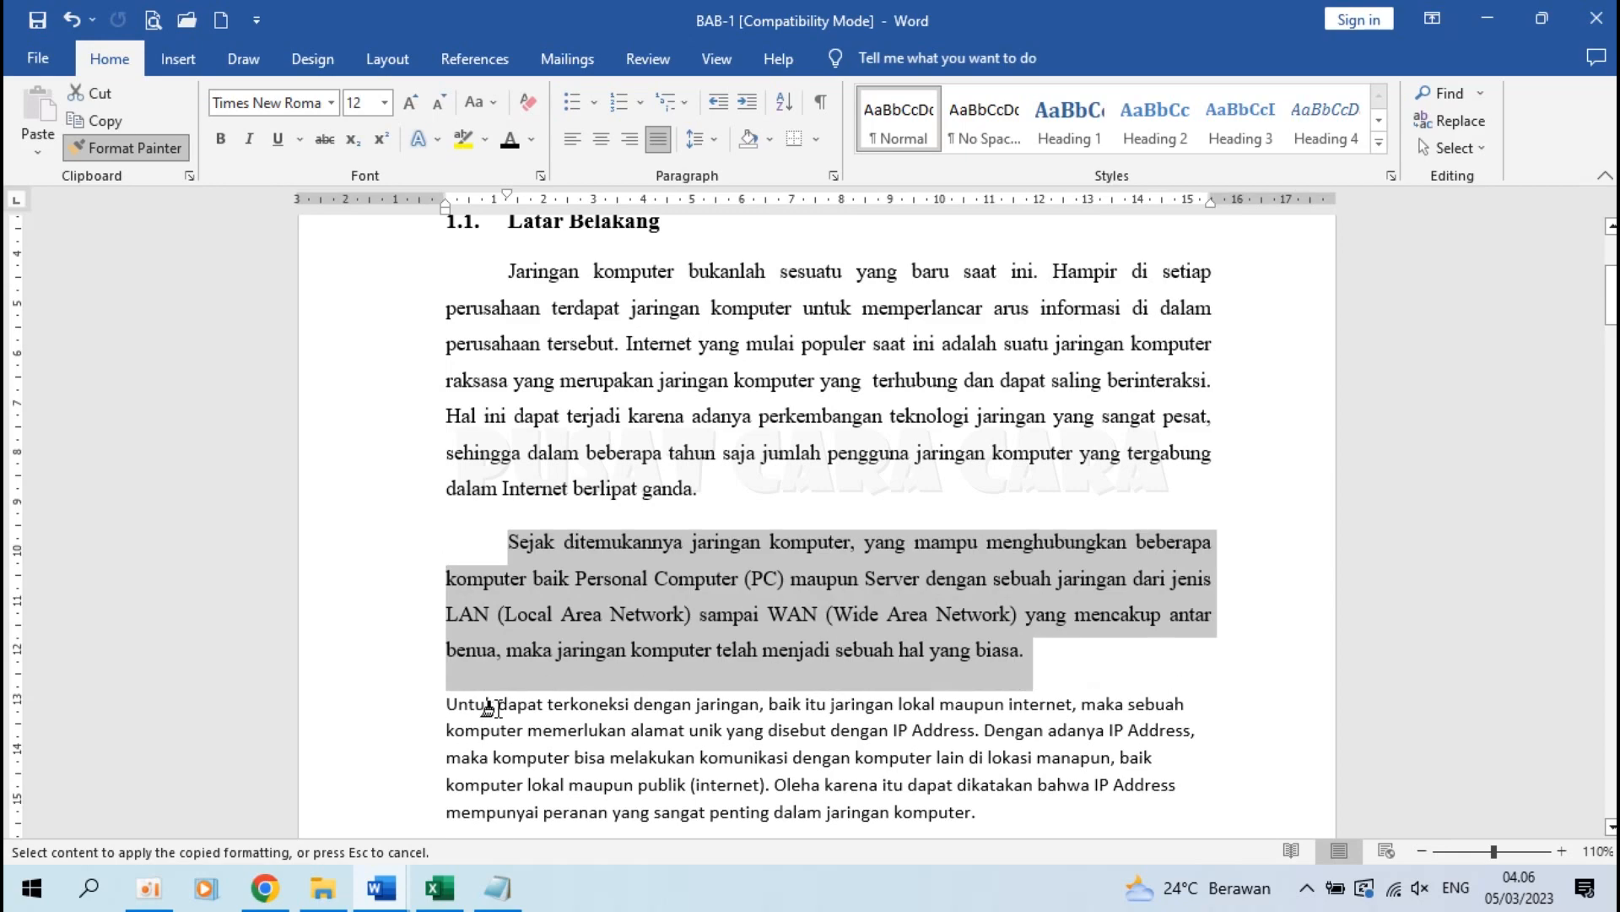
Apply the copied body format to the paragraph beginning "Untuk dapat terkoneksi dengan jaringan" under Latar Belakang
scroll(575, 671, down, 3)
drag(444, 360, 996, 470)
scroll(669, 509, down, 3)
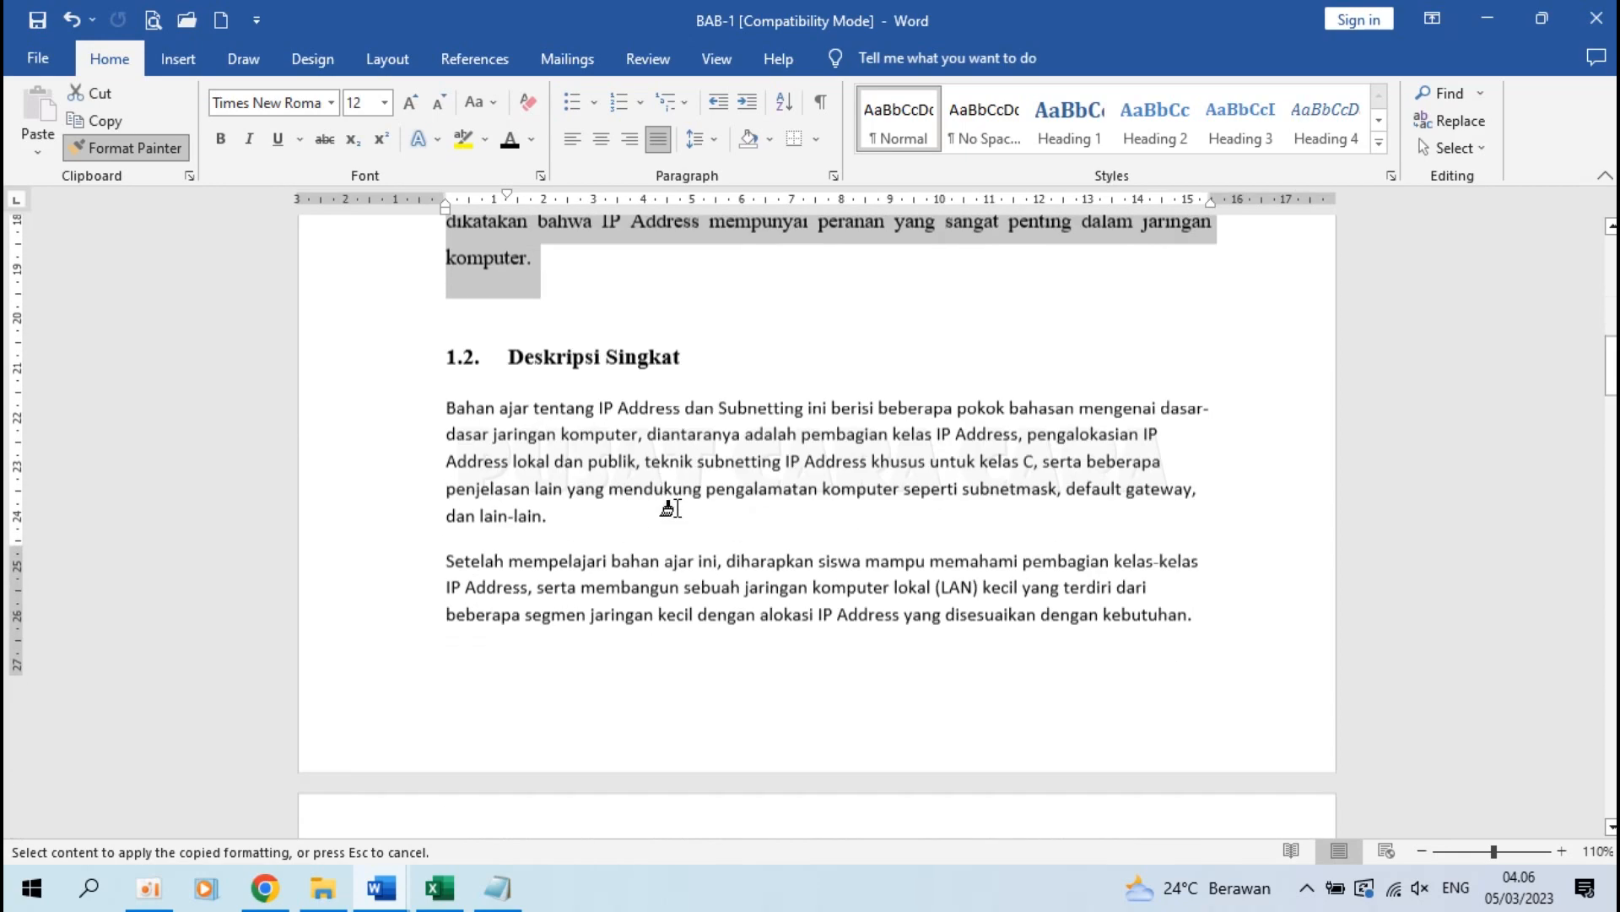
Apply the copied body format to both Deskripsi Singkat paragraphs and the Standar Kompetensi paragraph
mouse_move(440, 312)
mouse_down()
mouse_move(1066, 555)
mouse_move(1203, 564)
mouse_up()
scroll(727, 505, down, 4)
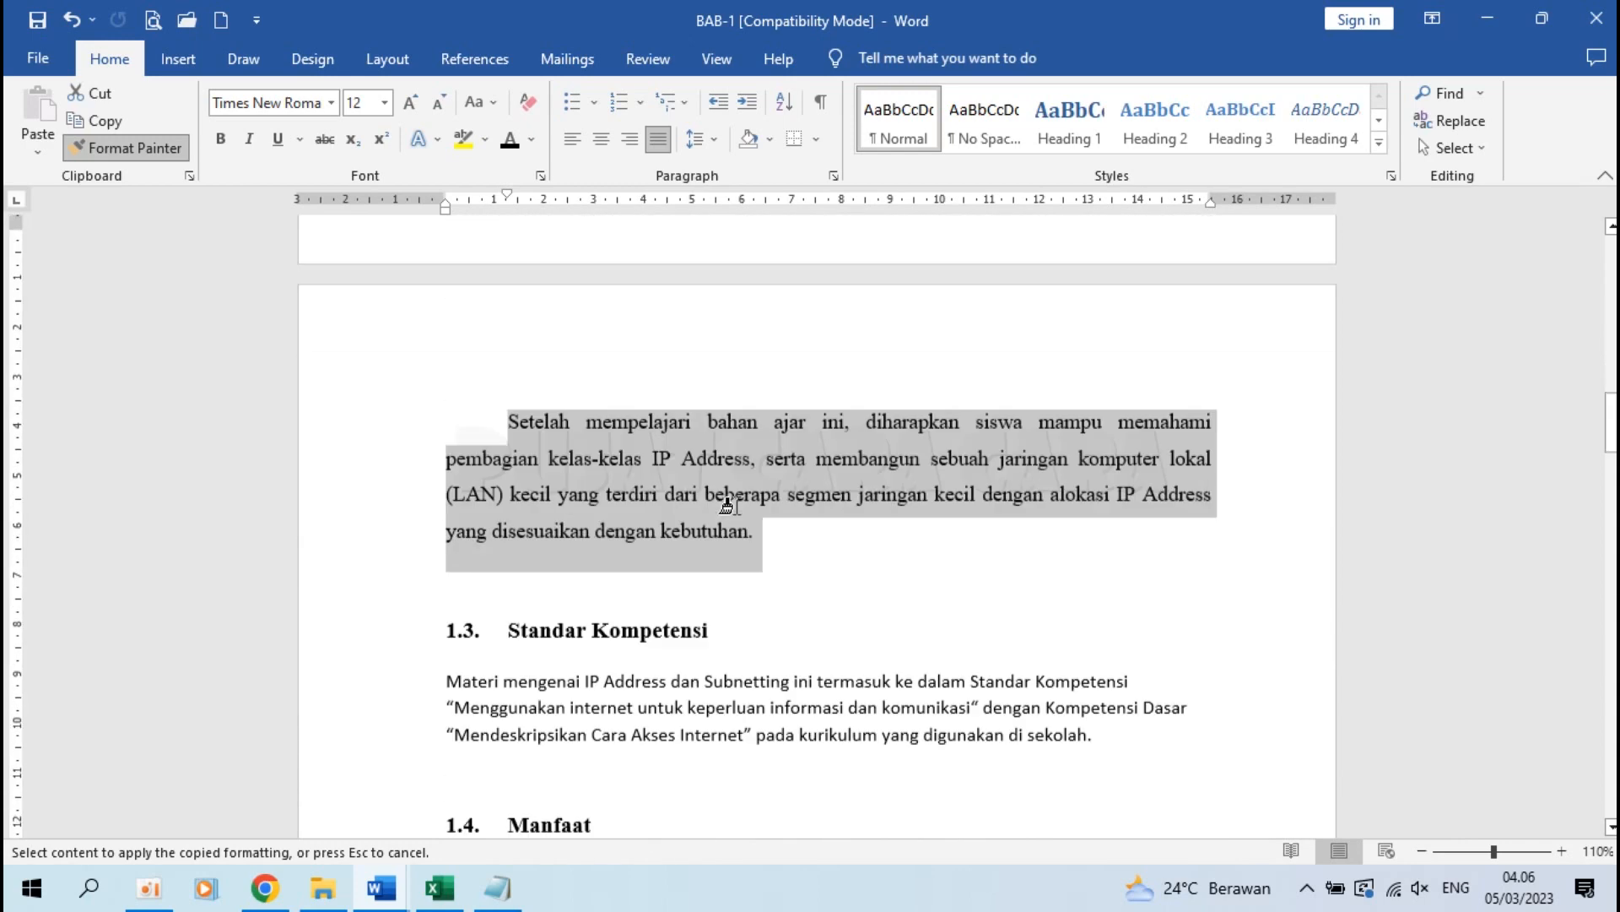
scroll(727, 504, down, 4)
mouse_move(445, 492)
mouse_down()
mouse_move(1004, 527)
mouse_move(1207, 564)
mouse_up()
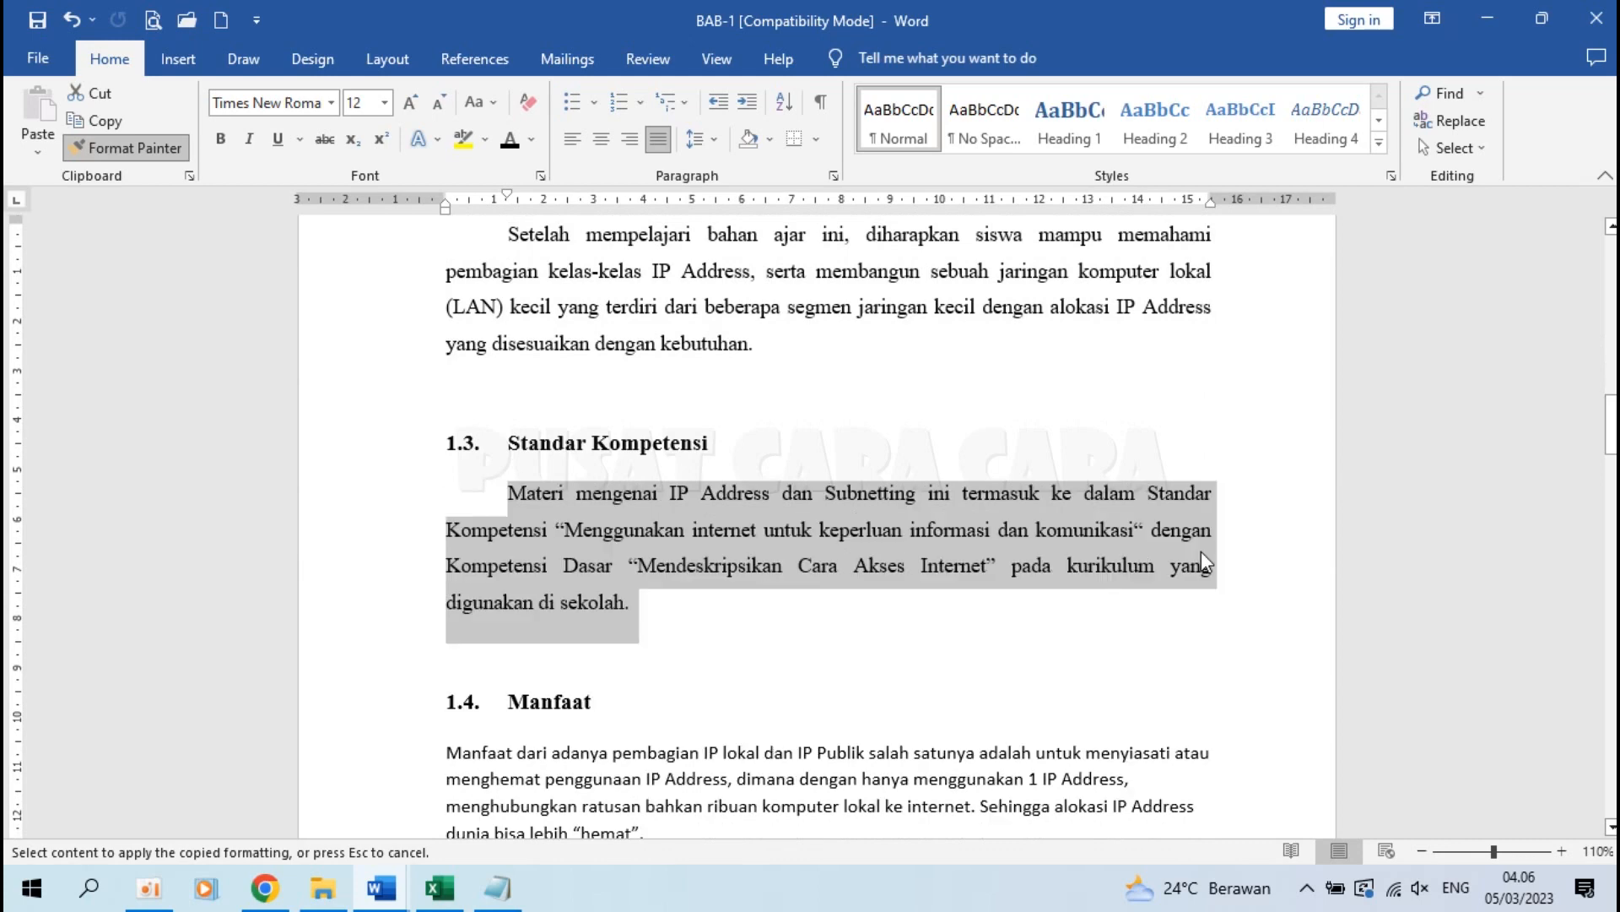
Apply the copied body format to the Manfaat, Tujuan Pembelajaran and Petunjuk Penggunaan Modul paragraphs, and turn Format Painter off
scroll(684, 601, down, 5)
mouse_move(444, 333)
mouse_down()
mouse_move(1297, 531)
mouse_move(1277, 509)
mouse_up()
scroll(455, 293, down, 4)
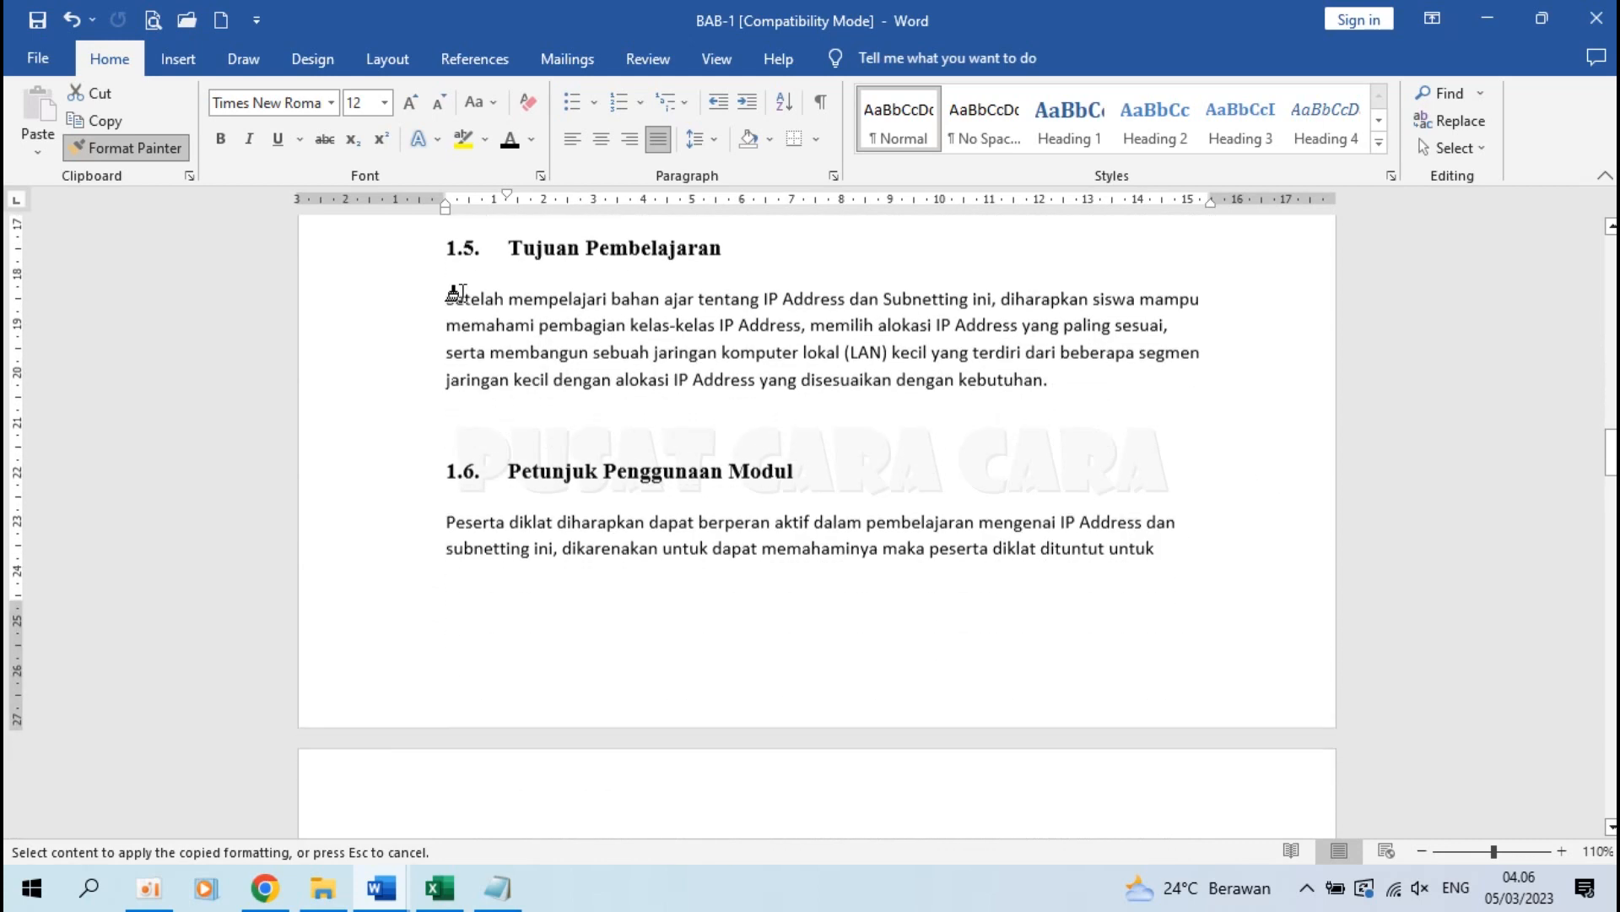
mouse_move(448, 297)
mouse_down()
mouse_move(1132, 430)
mouse_move(1136, 405)
mouse_up()
scroll(1137, 405, down, 6)
mouse_move(437, 295)
mouse_down()
mouse_move(663, 338)
mouse_move(786, 392)
mouse_up()
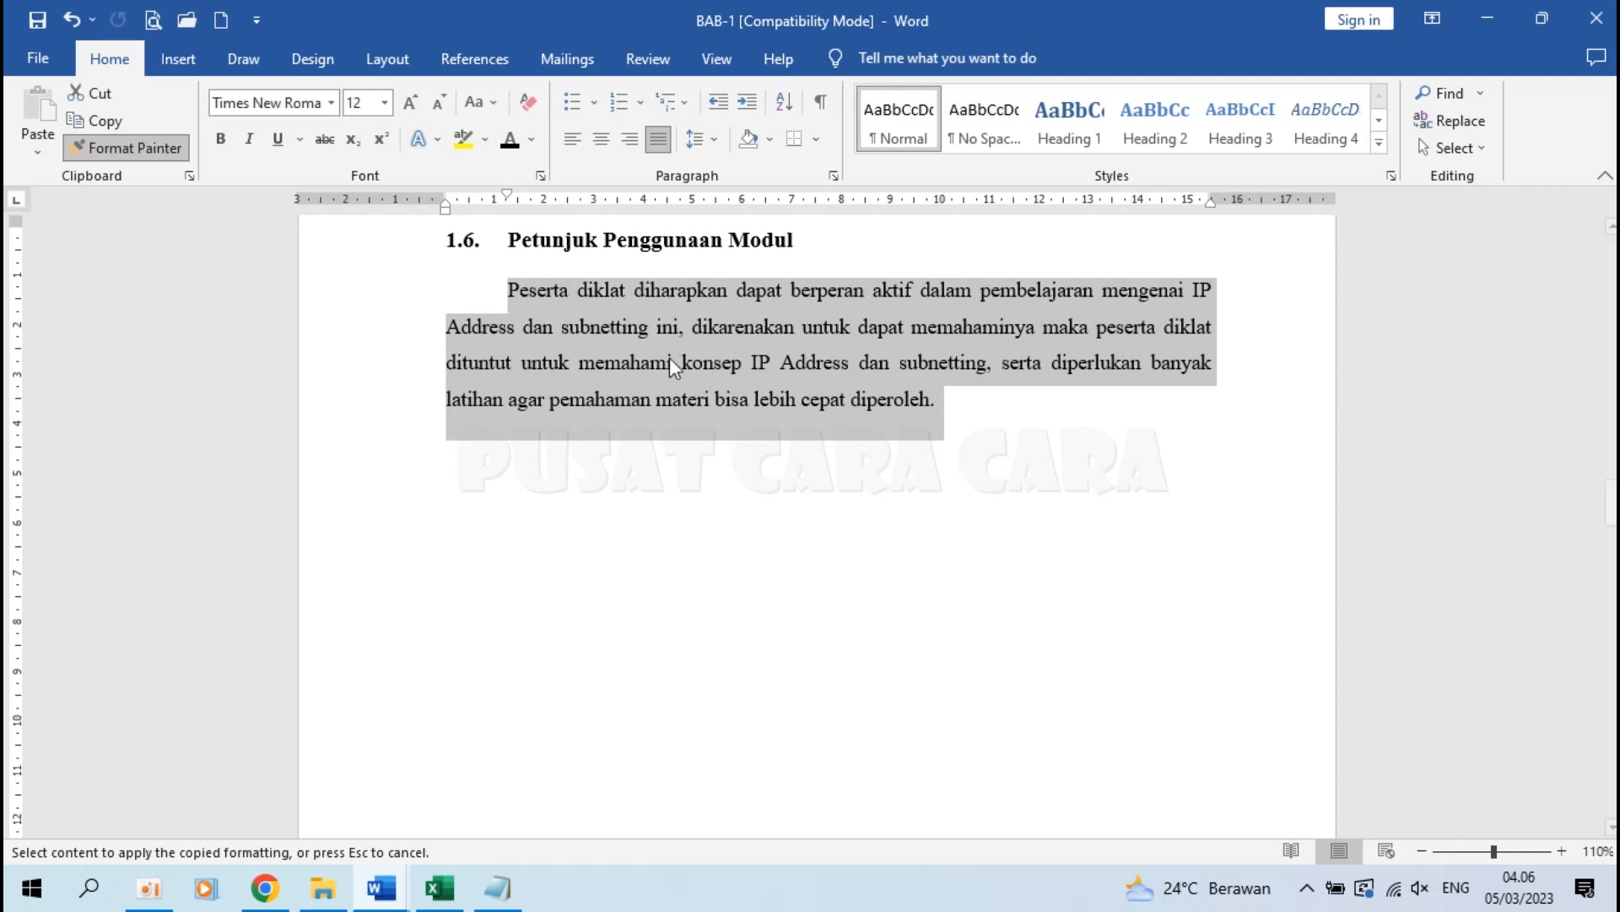
click(127, 148)
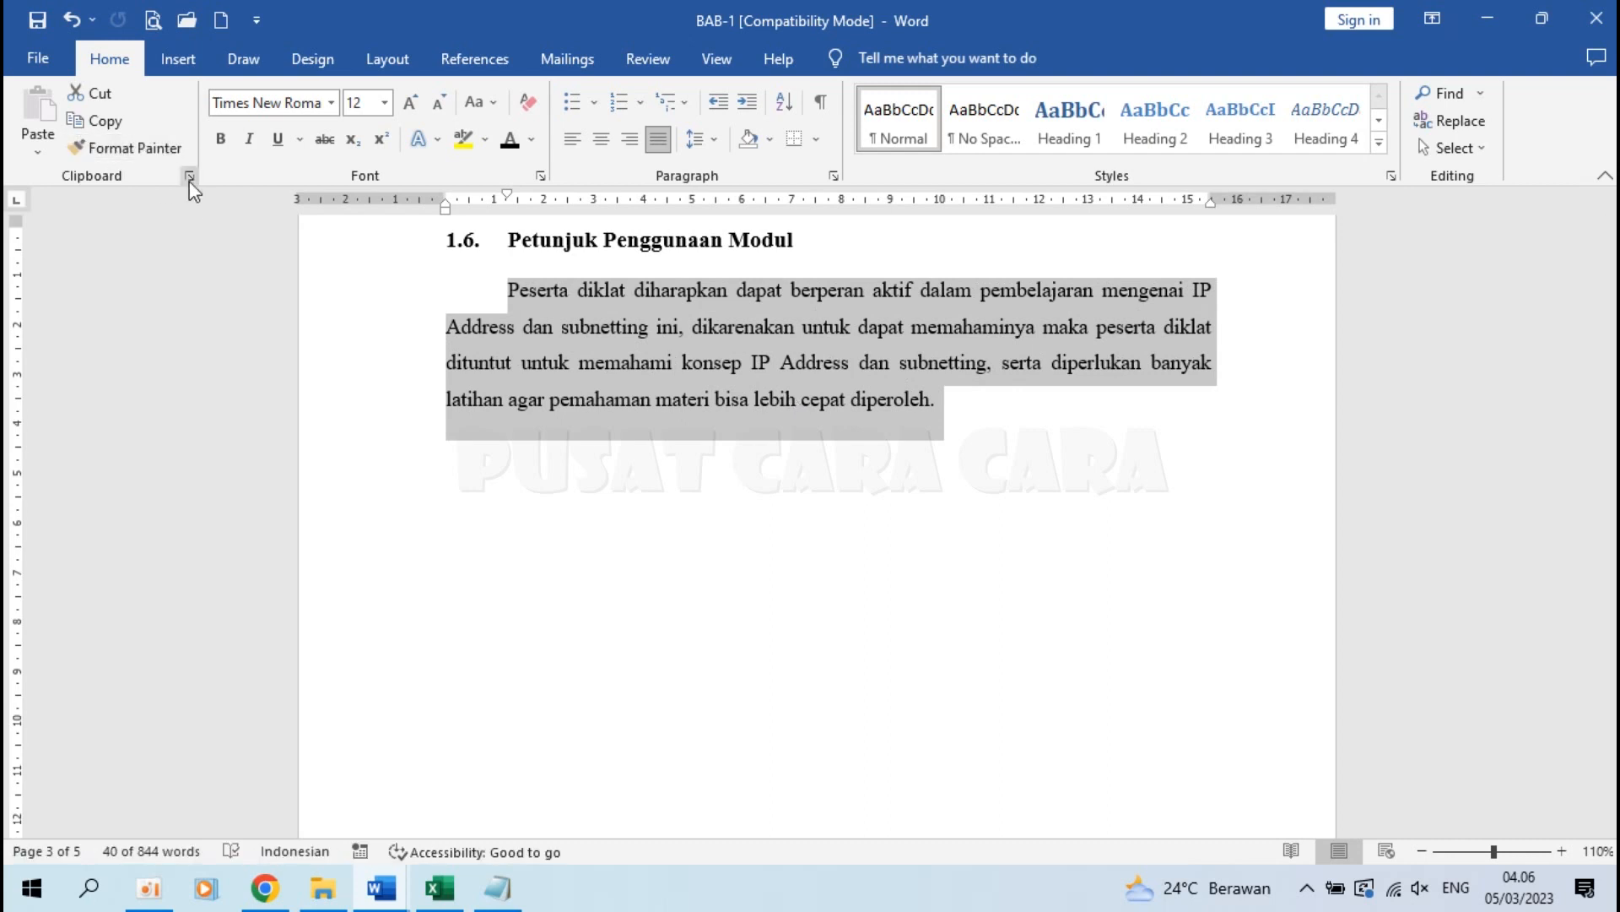
Go back to the start of BAB-1 and switch to the Document2 document
scroll(398, 361, up, 15)
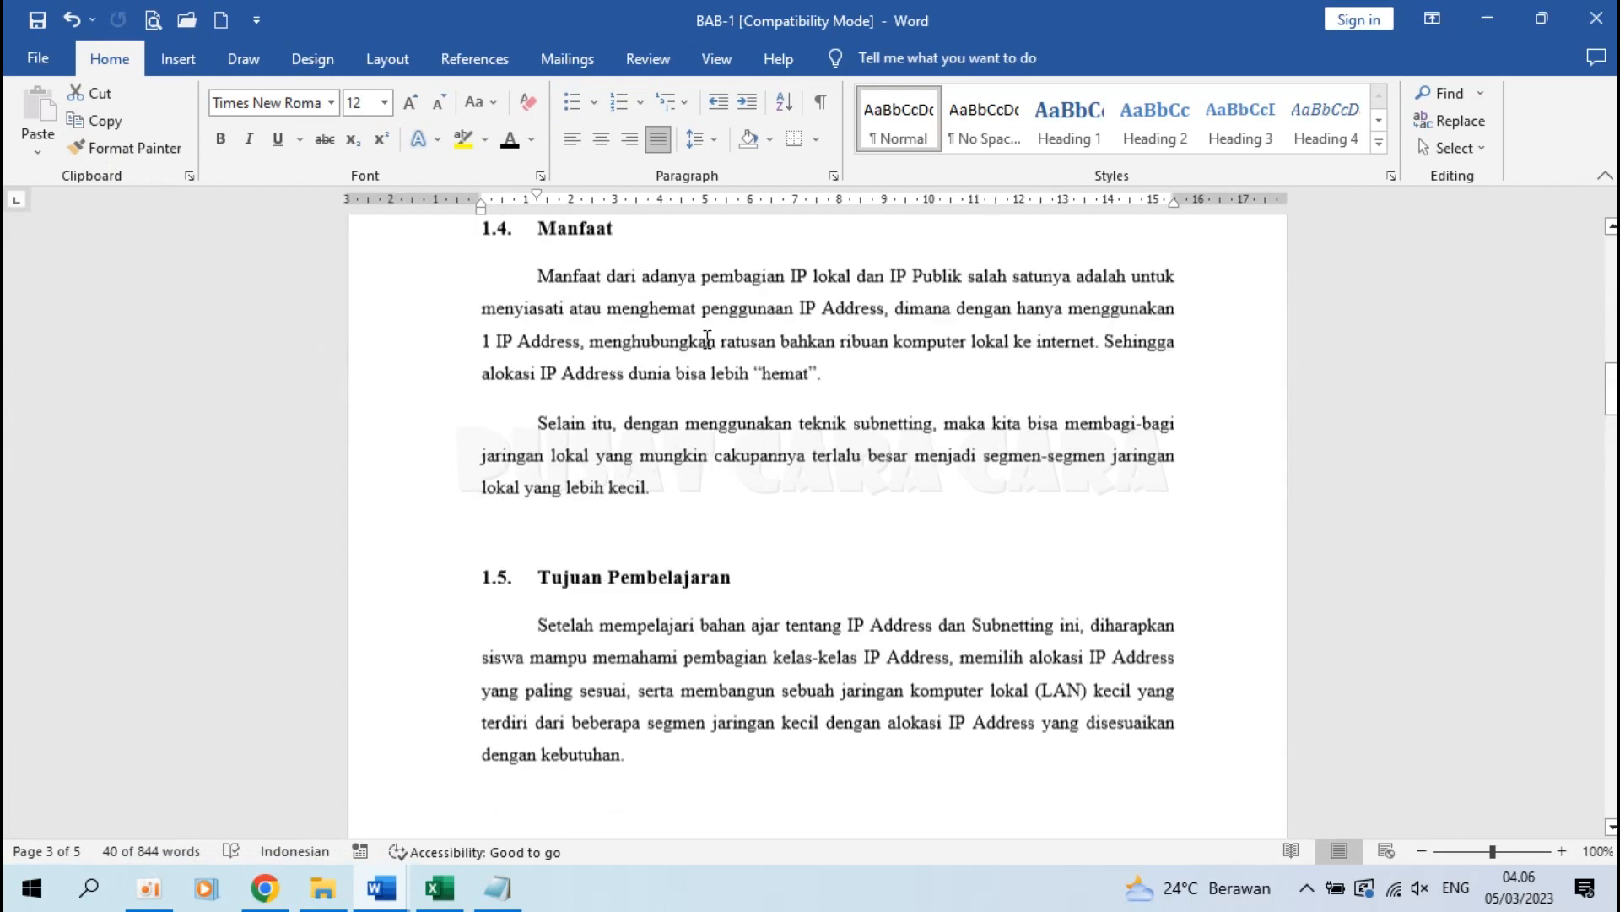
click(875, 611)
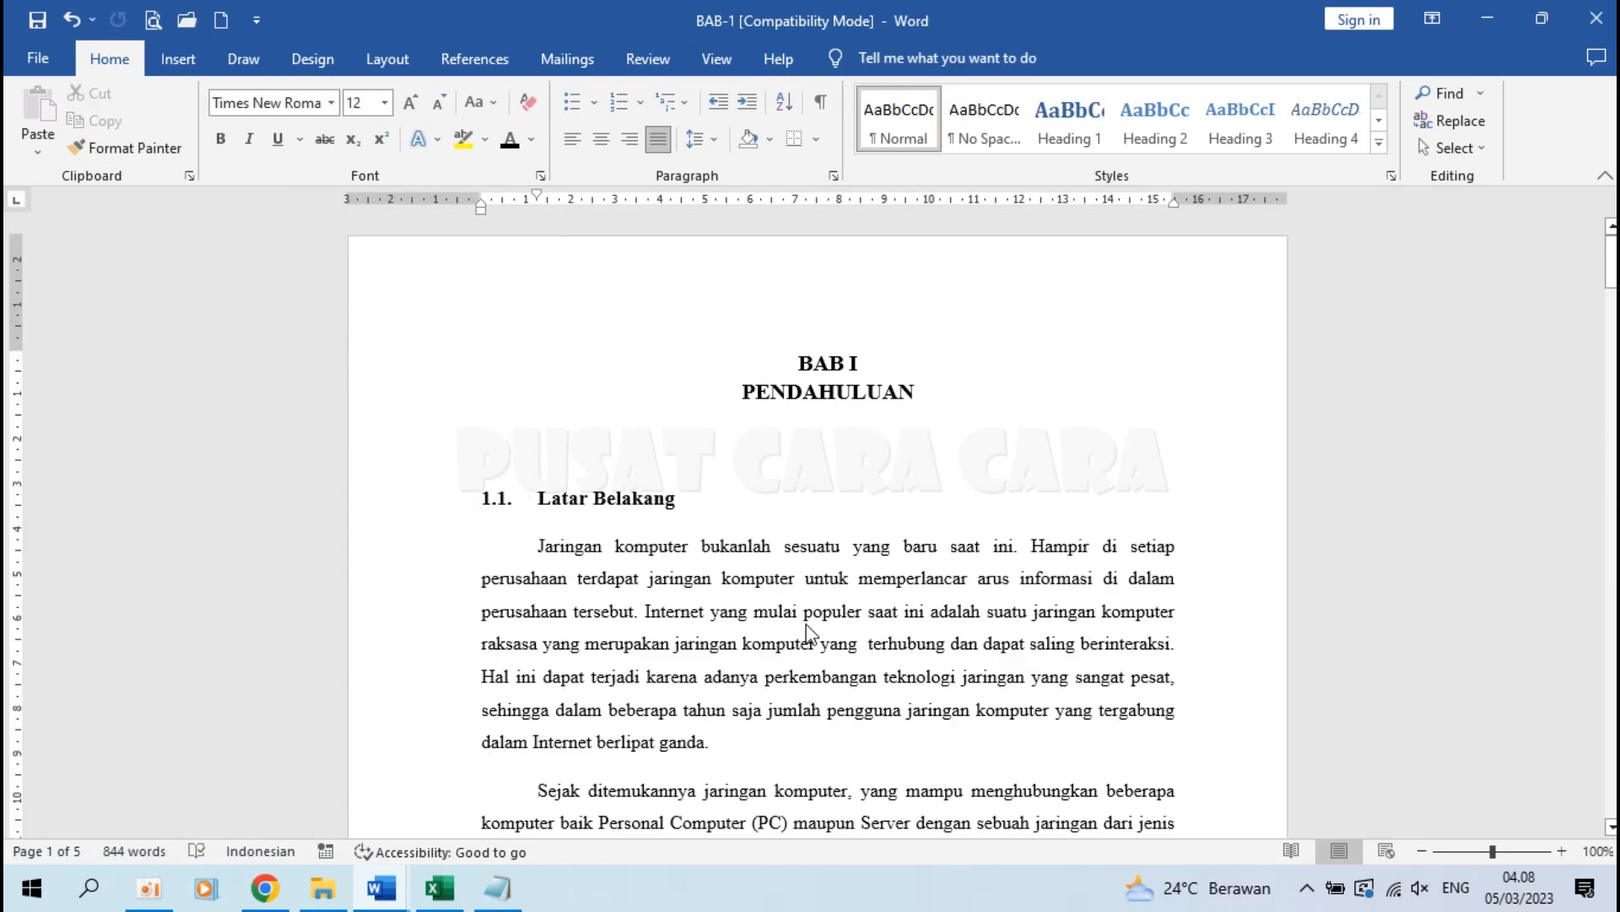
click(381, 888)
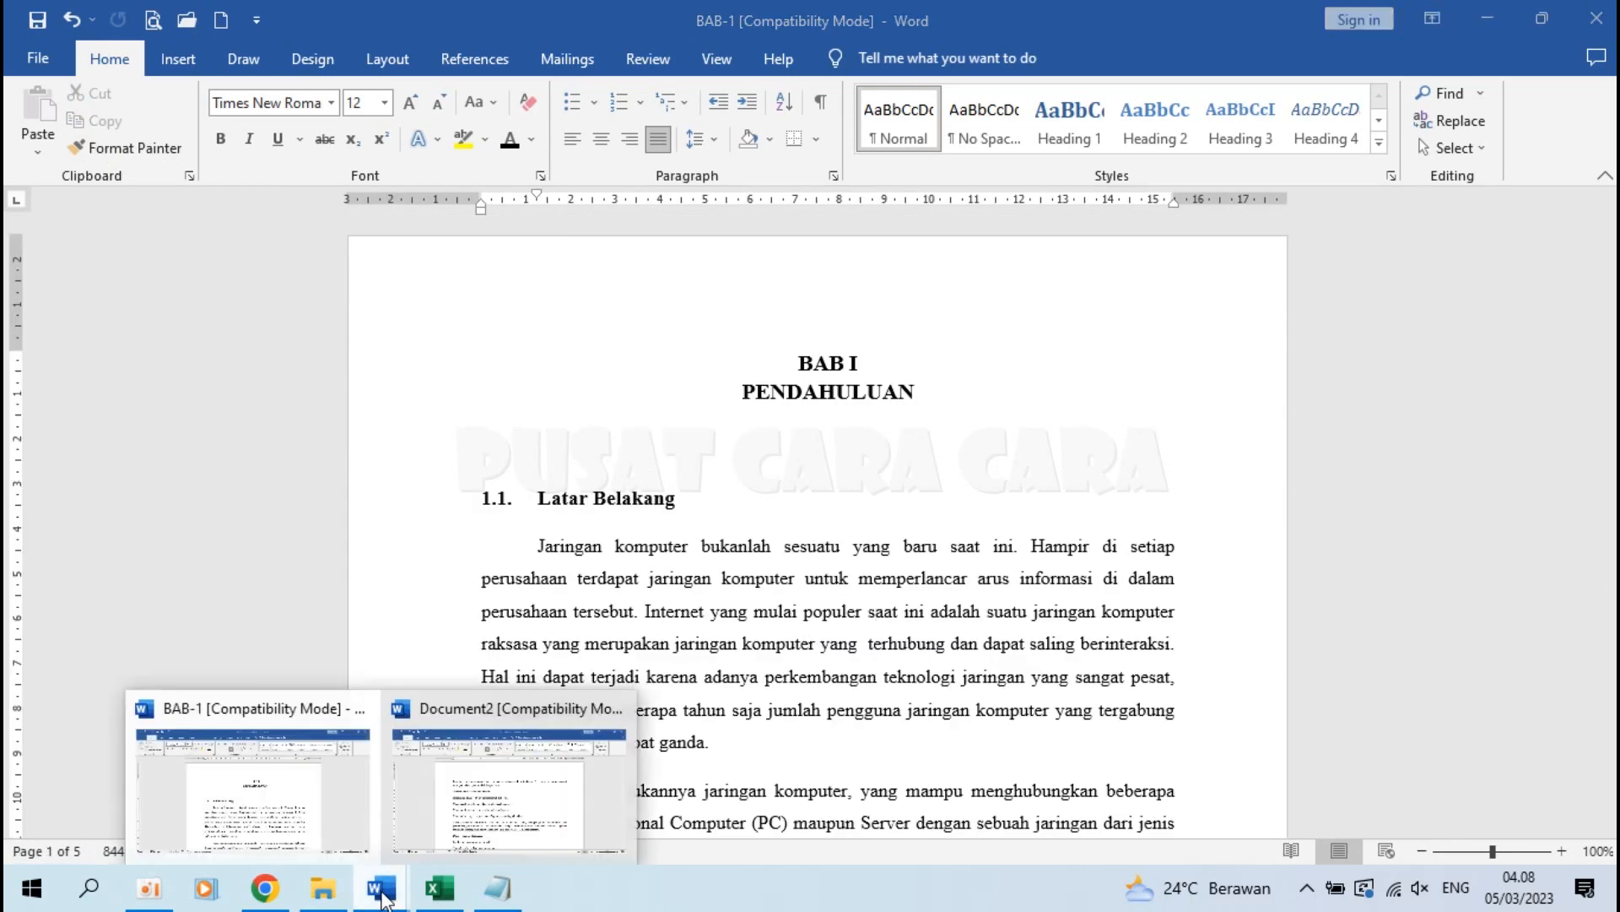
click(510, 789)
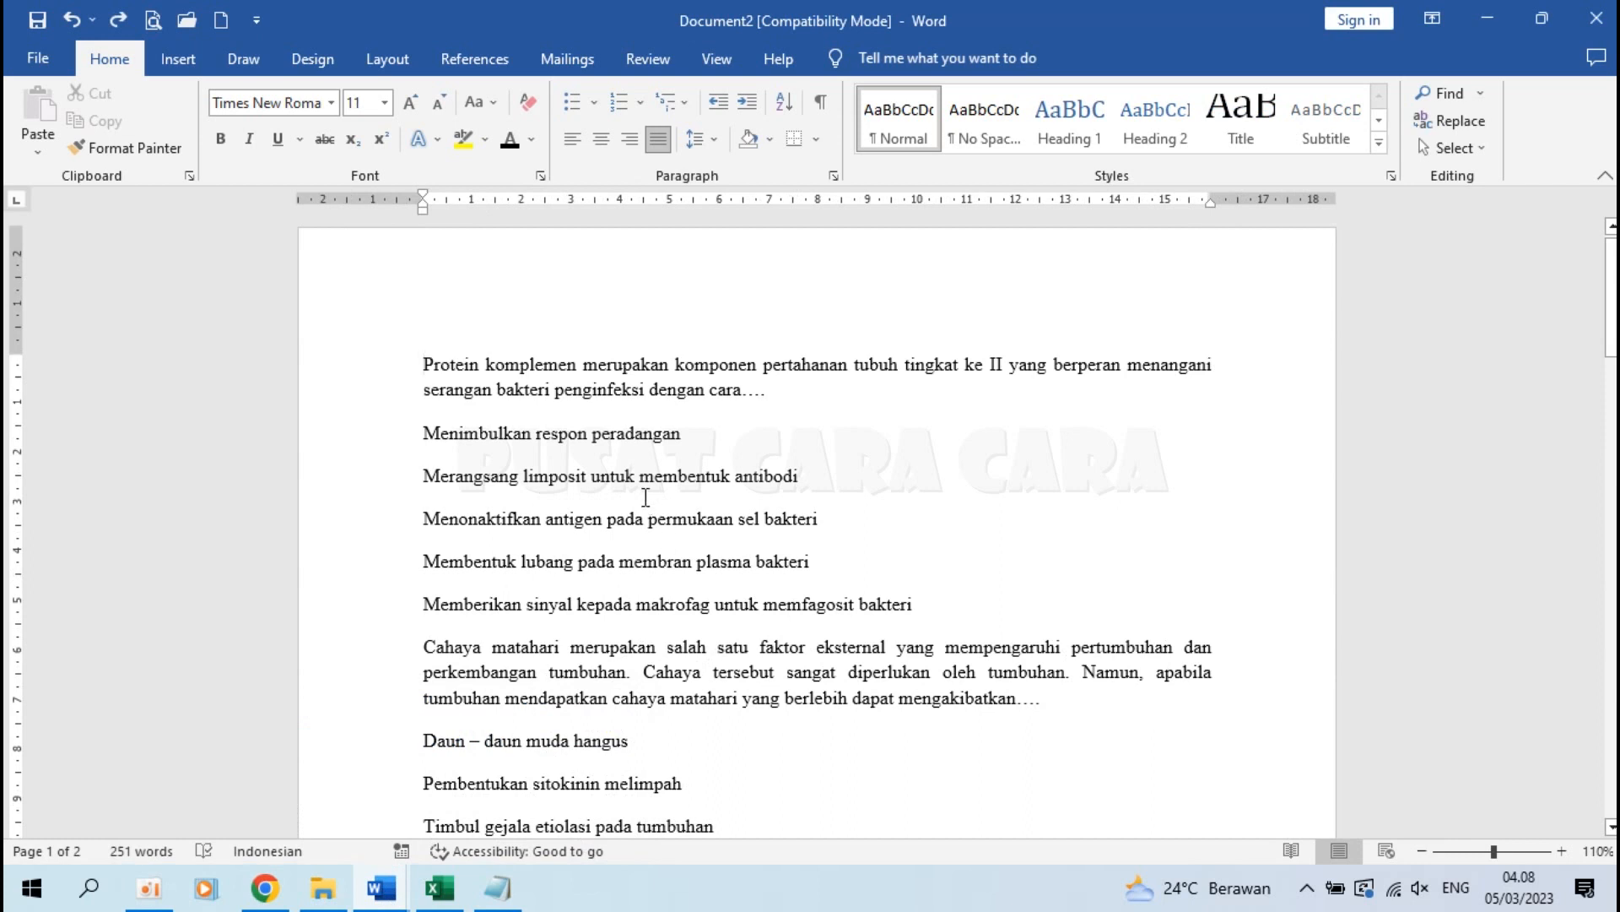
Number the question paragraph beginning "Protein komplemen" in the 1. 2. 3. format and align its number with the left margin
triple_click(435, 357)
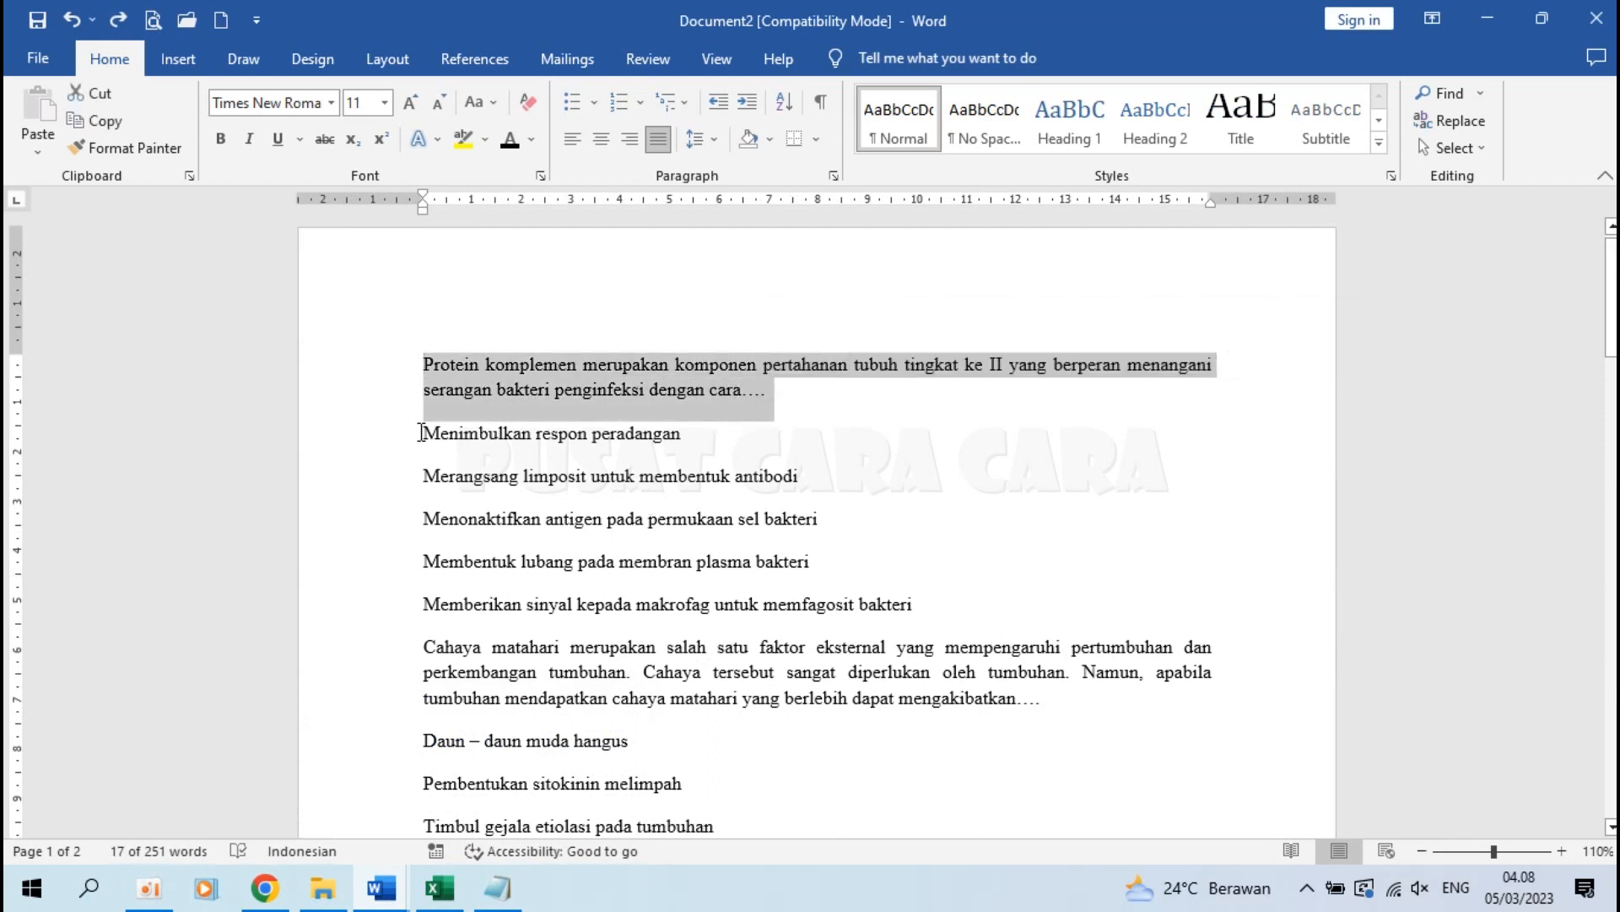
drag(421, 433, 922, 623)
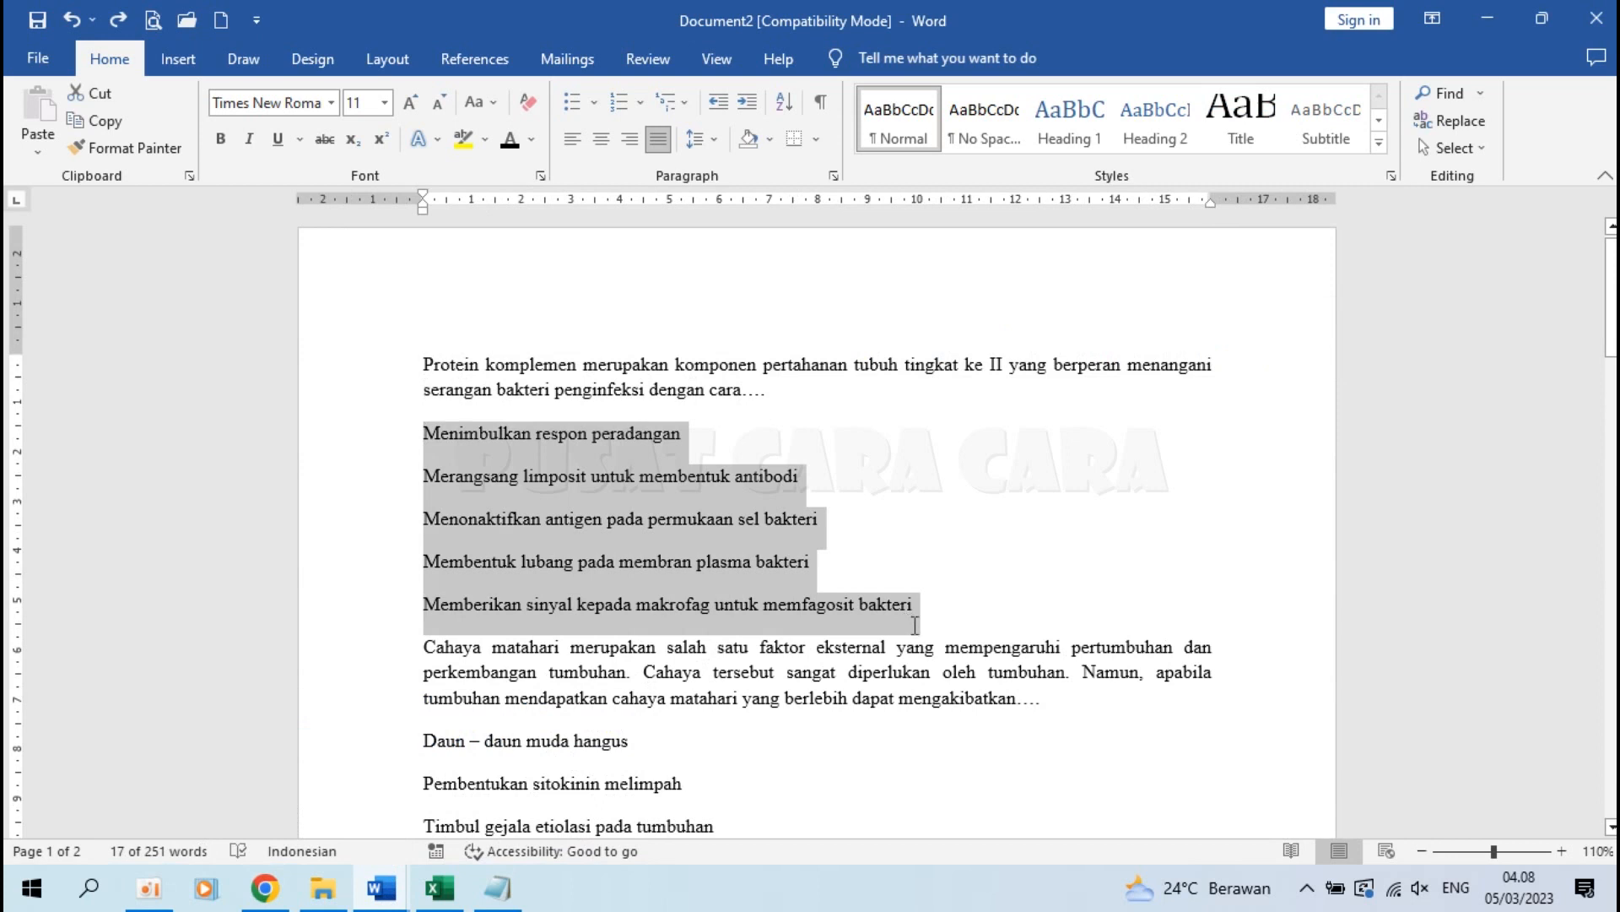
click(427, 365)
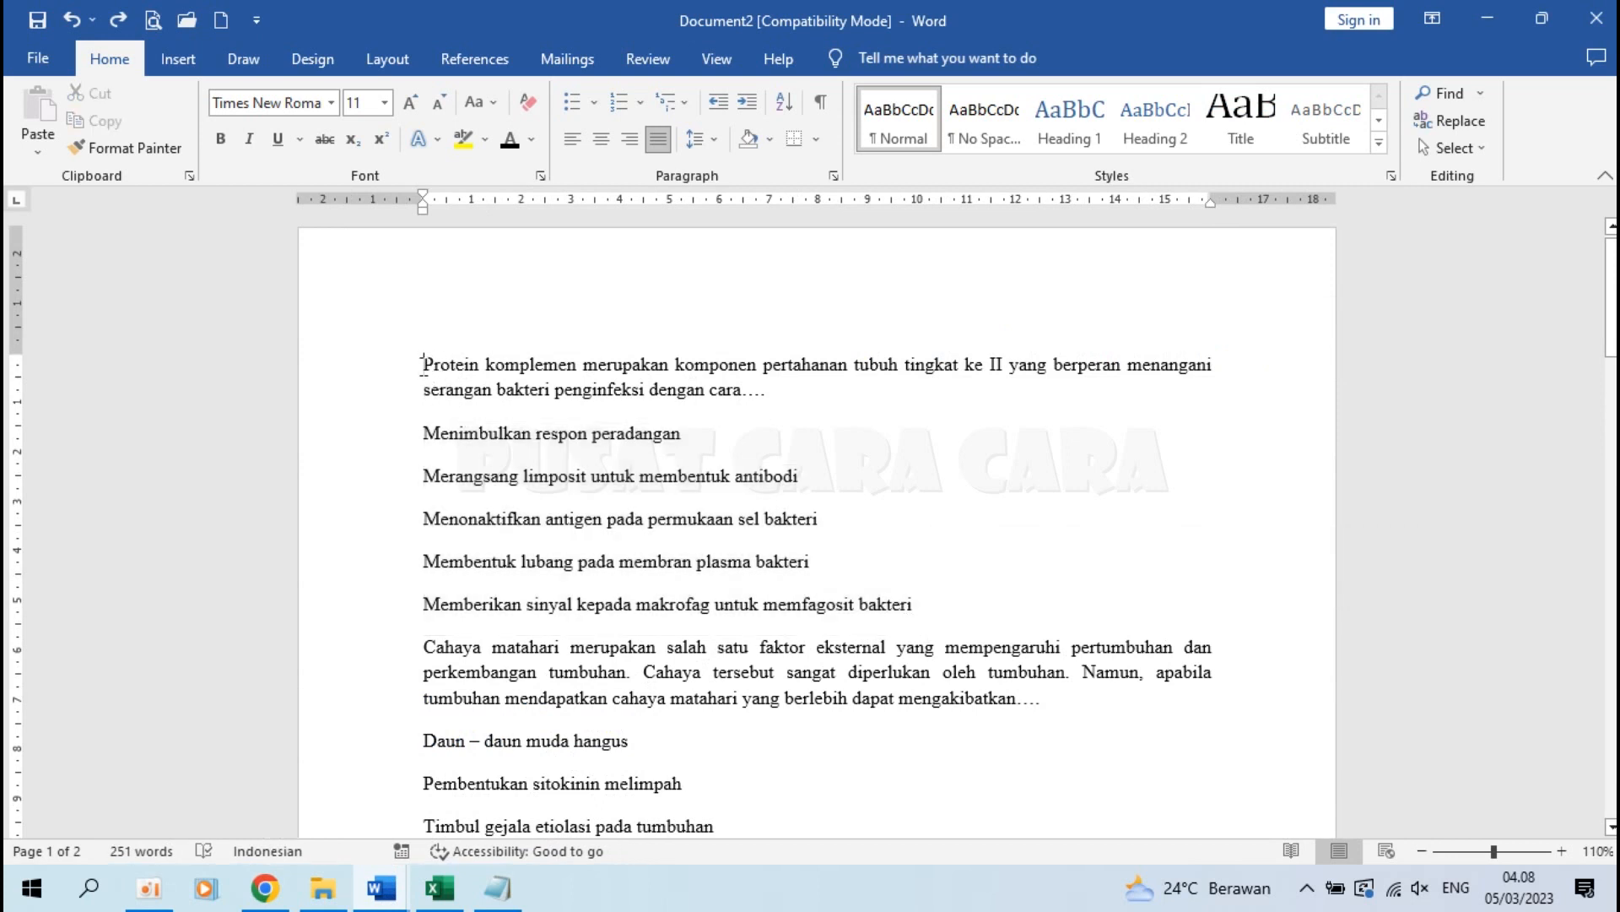
click(640, 105)
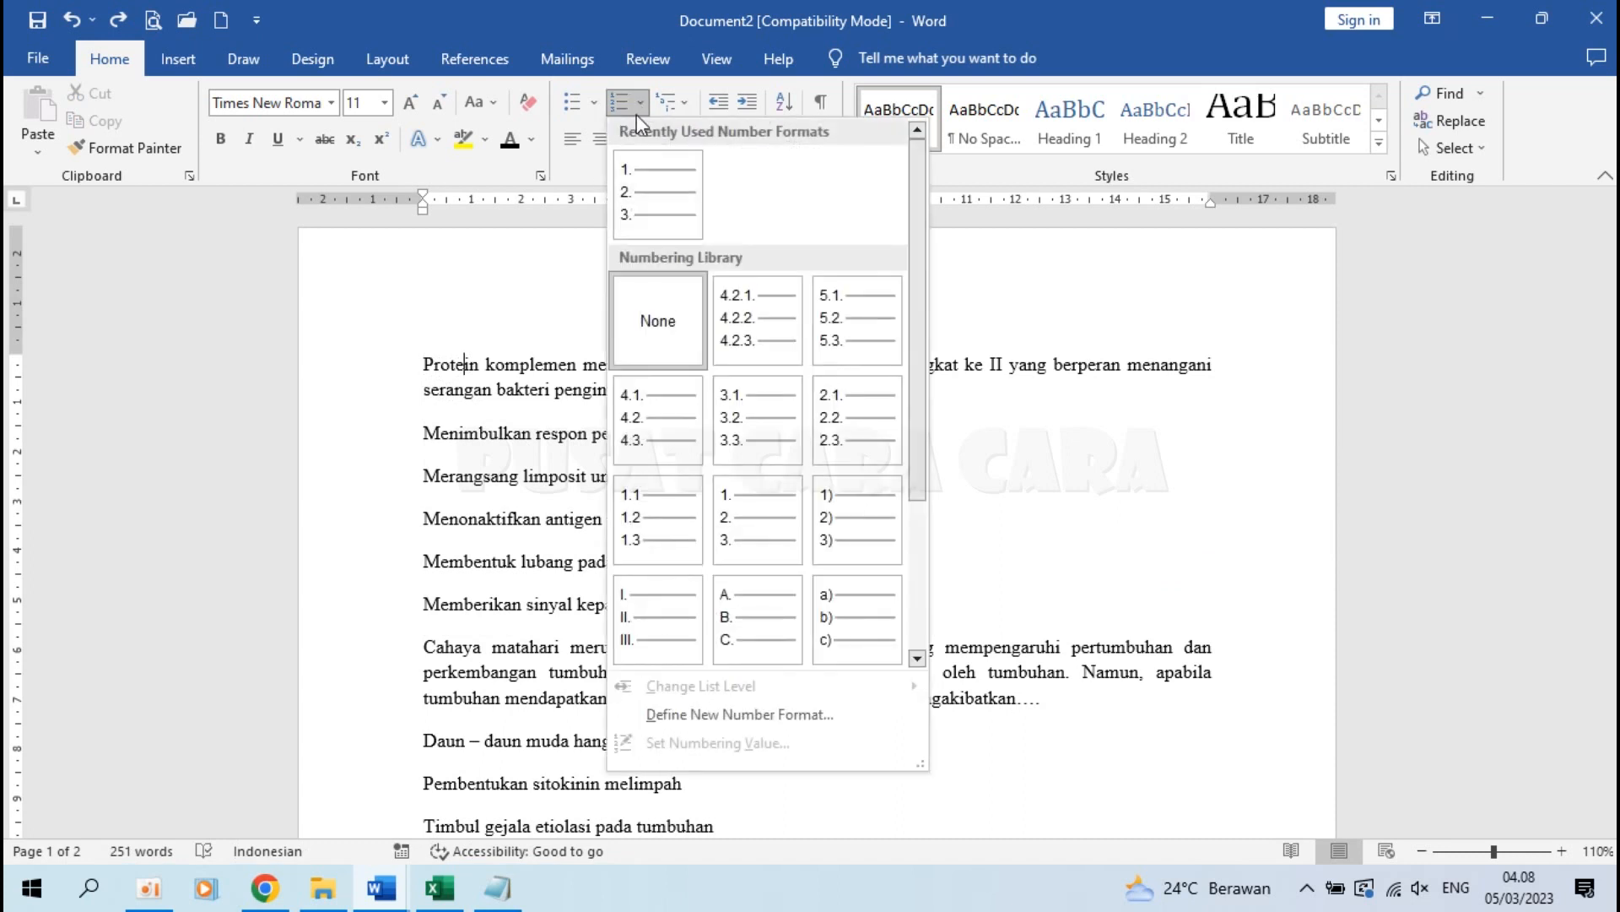
click(642, 173)
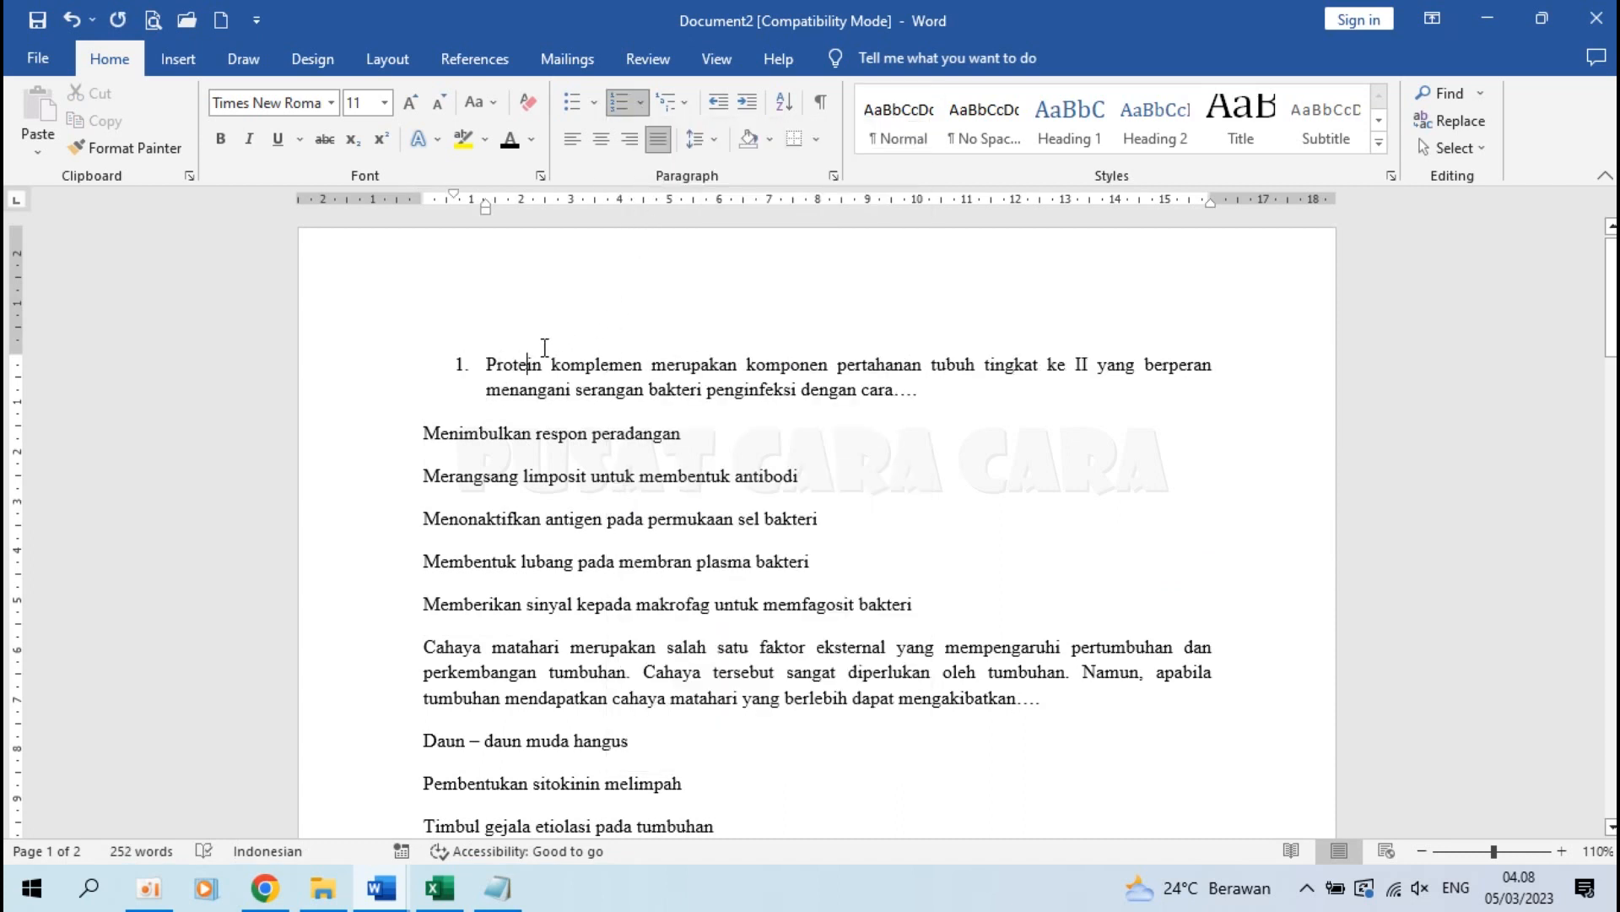
mouse_move(452, 193)
mouse_down()
mouse_move(424, 194)
mouse_move(482, 207)
mouse_move(460, 205)
mouse_up()
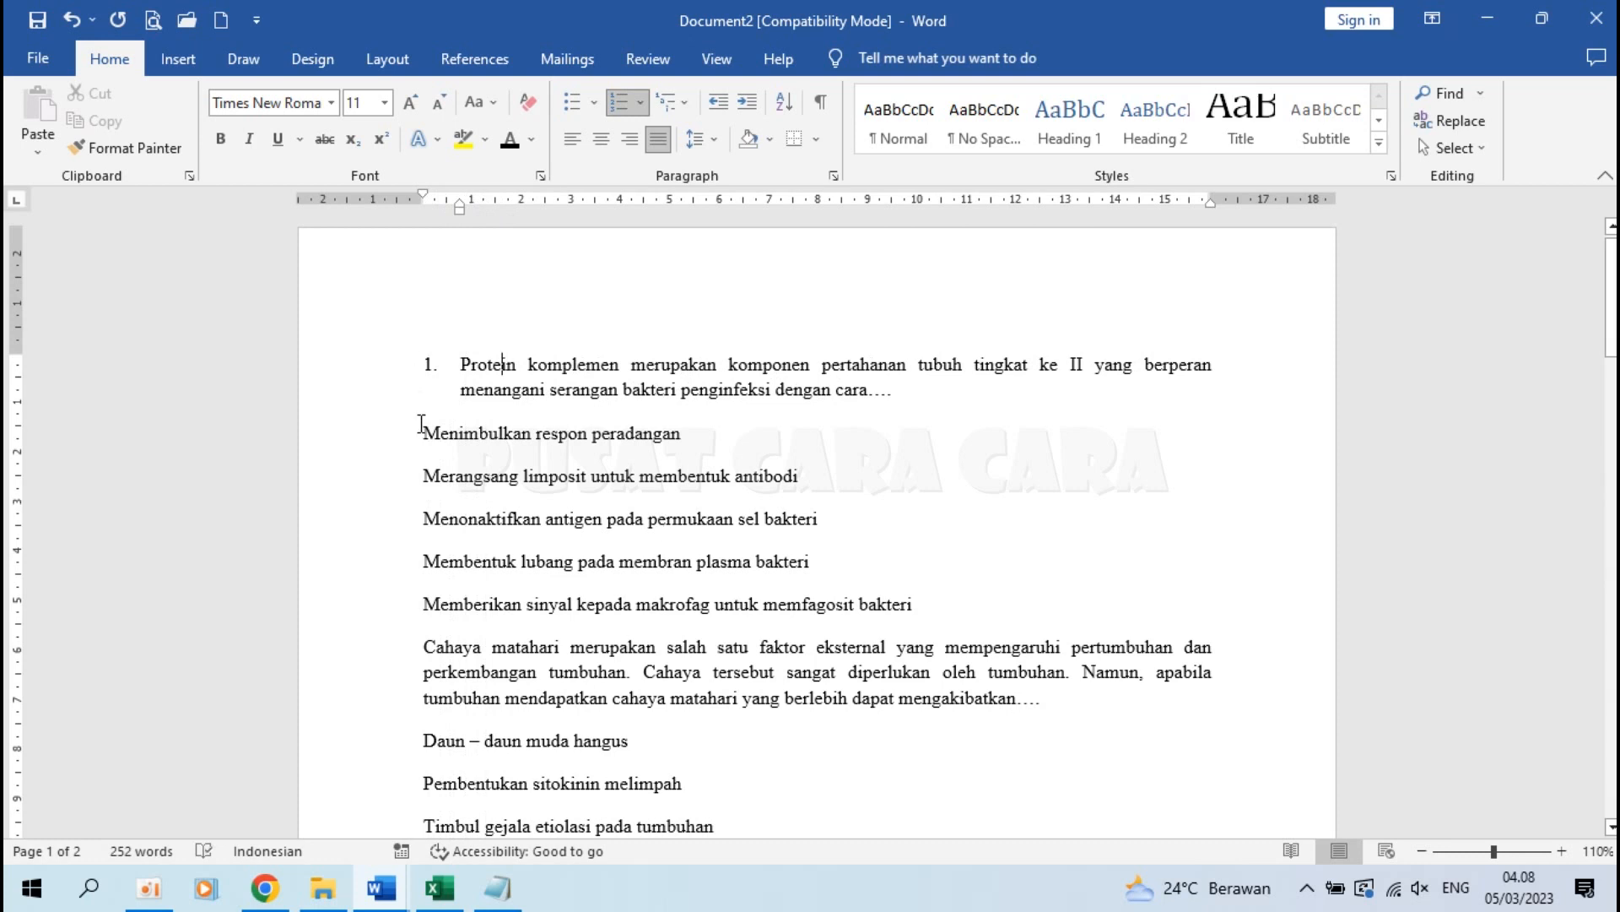
Define an a, b, c number style for the five options under question 1 and indent the list beneath the question text
drag(420, 432, 938, 599)
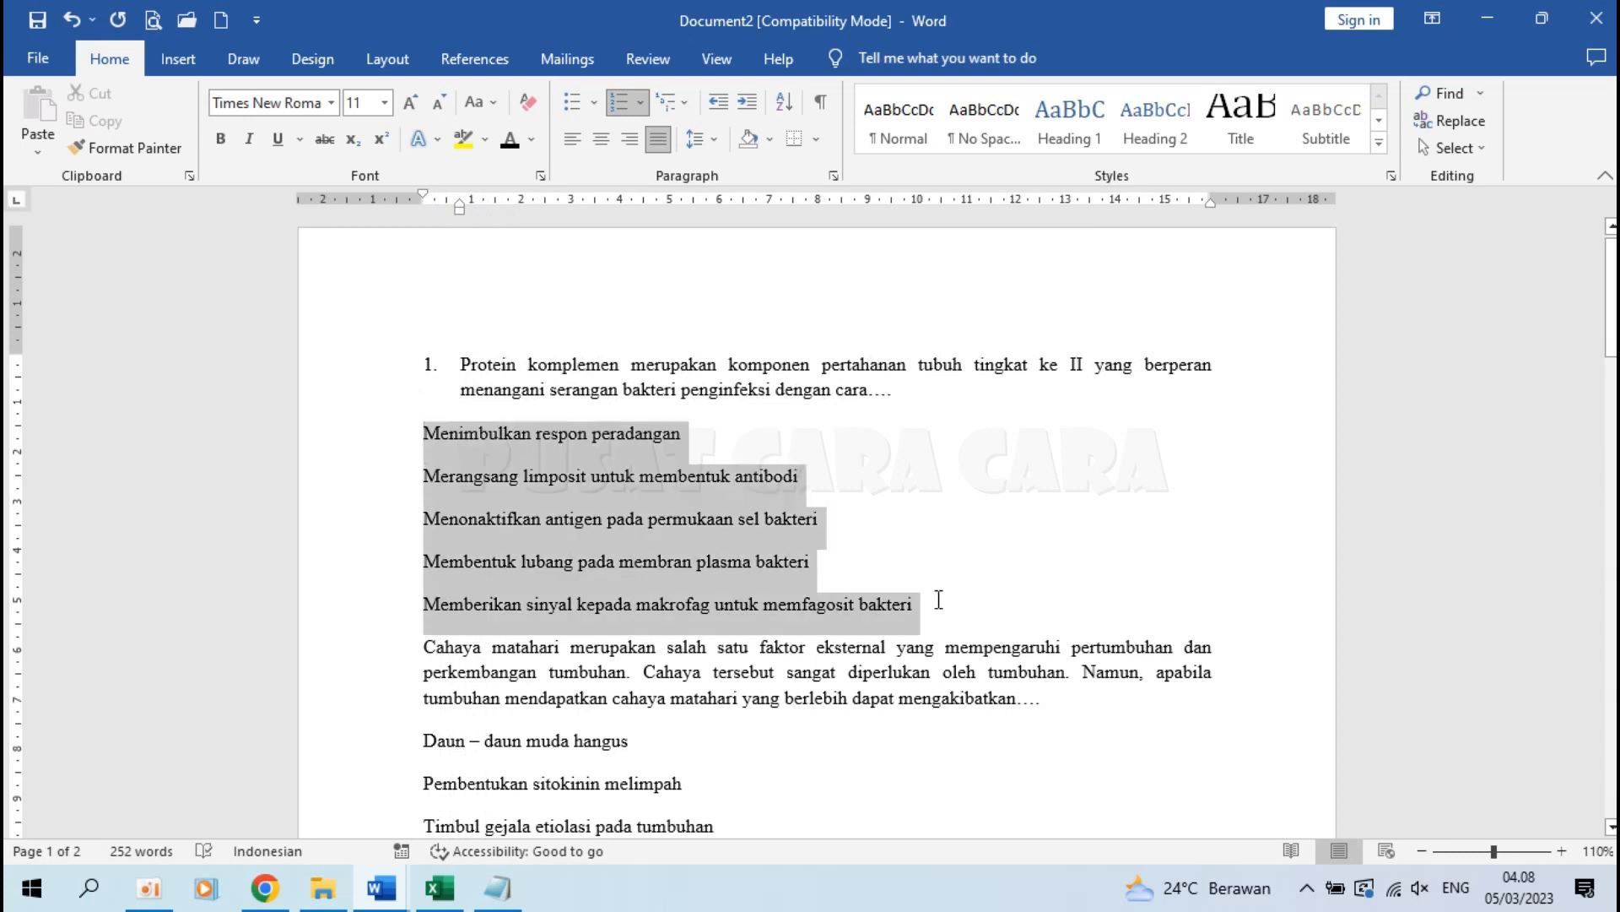
click(641, 102)
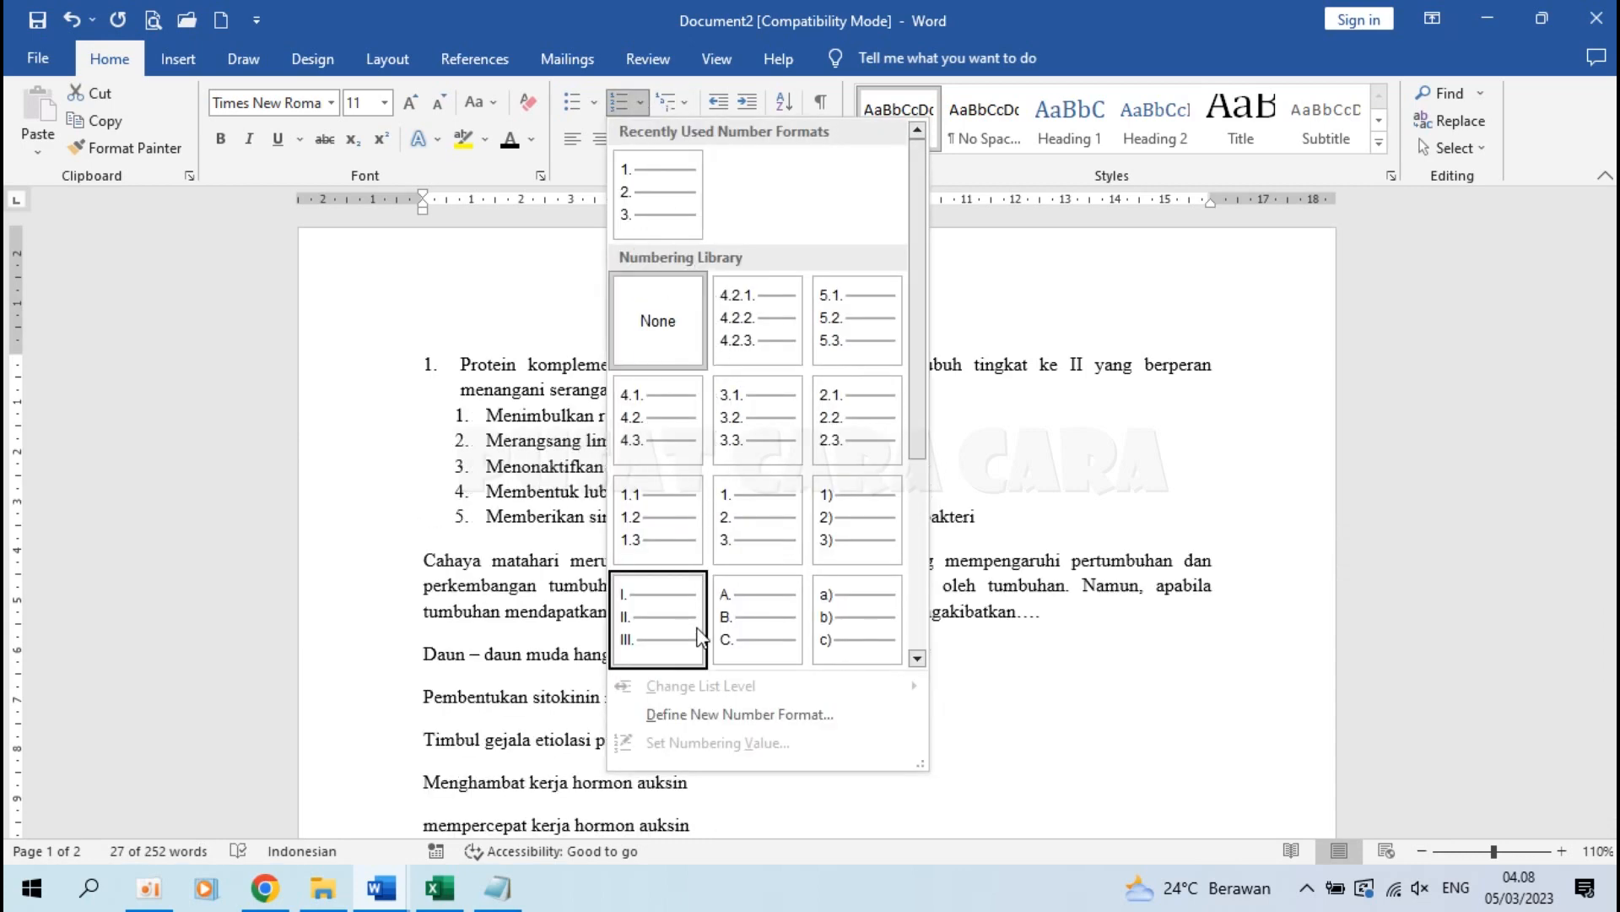
click(697, 714)
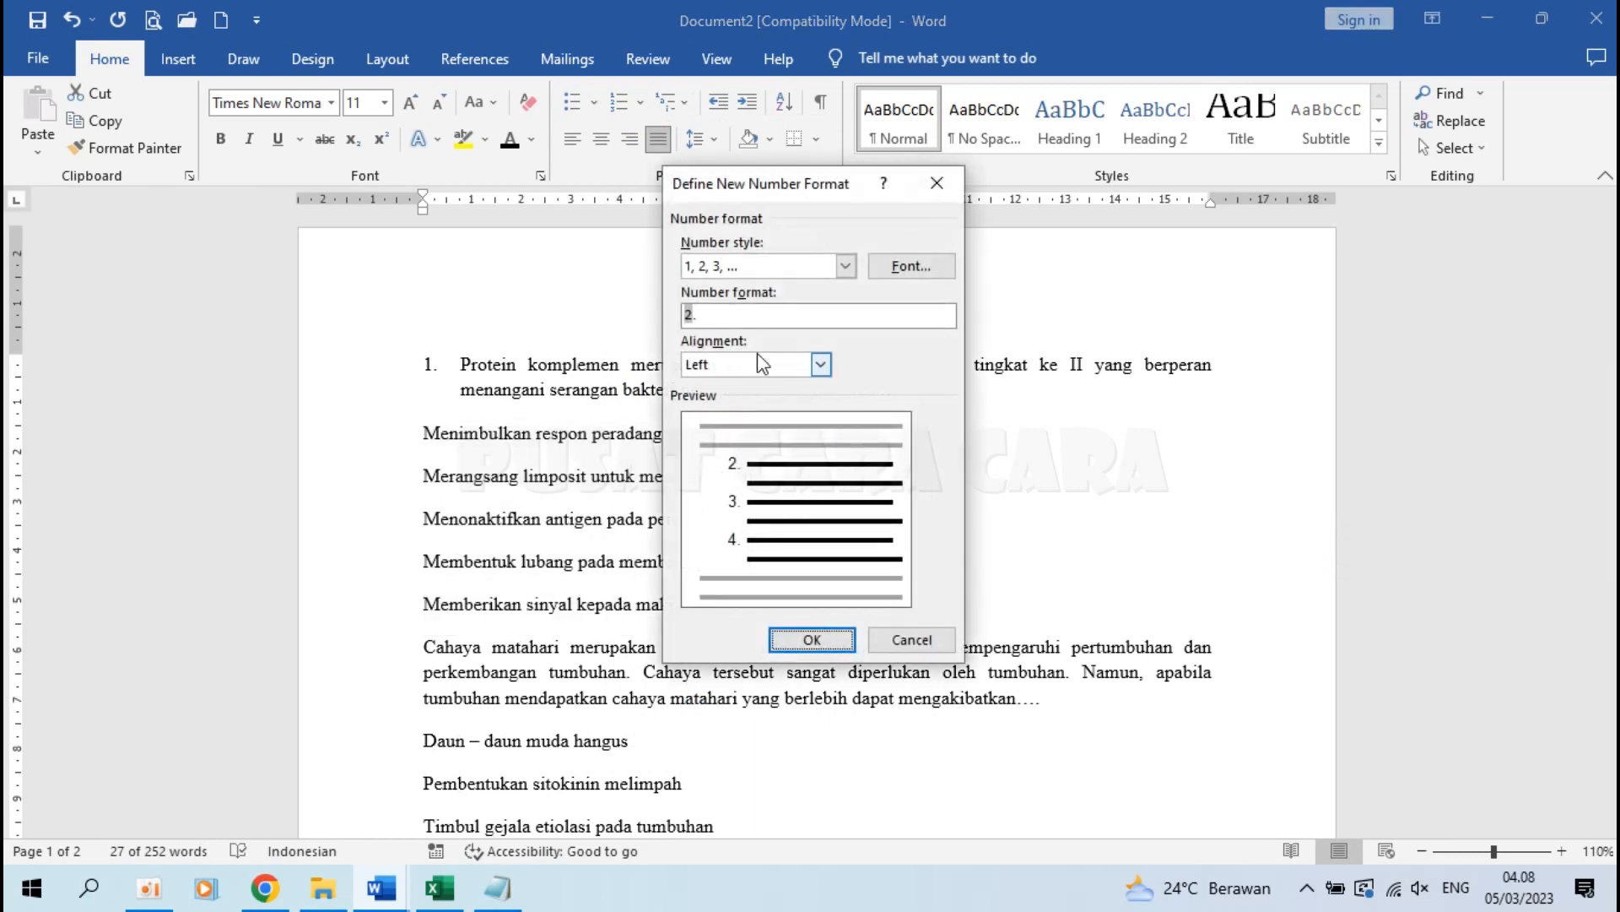
click(832, 270)
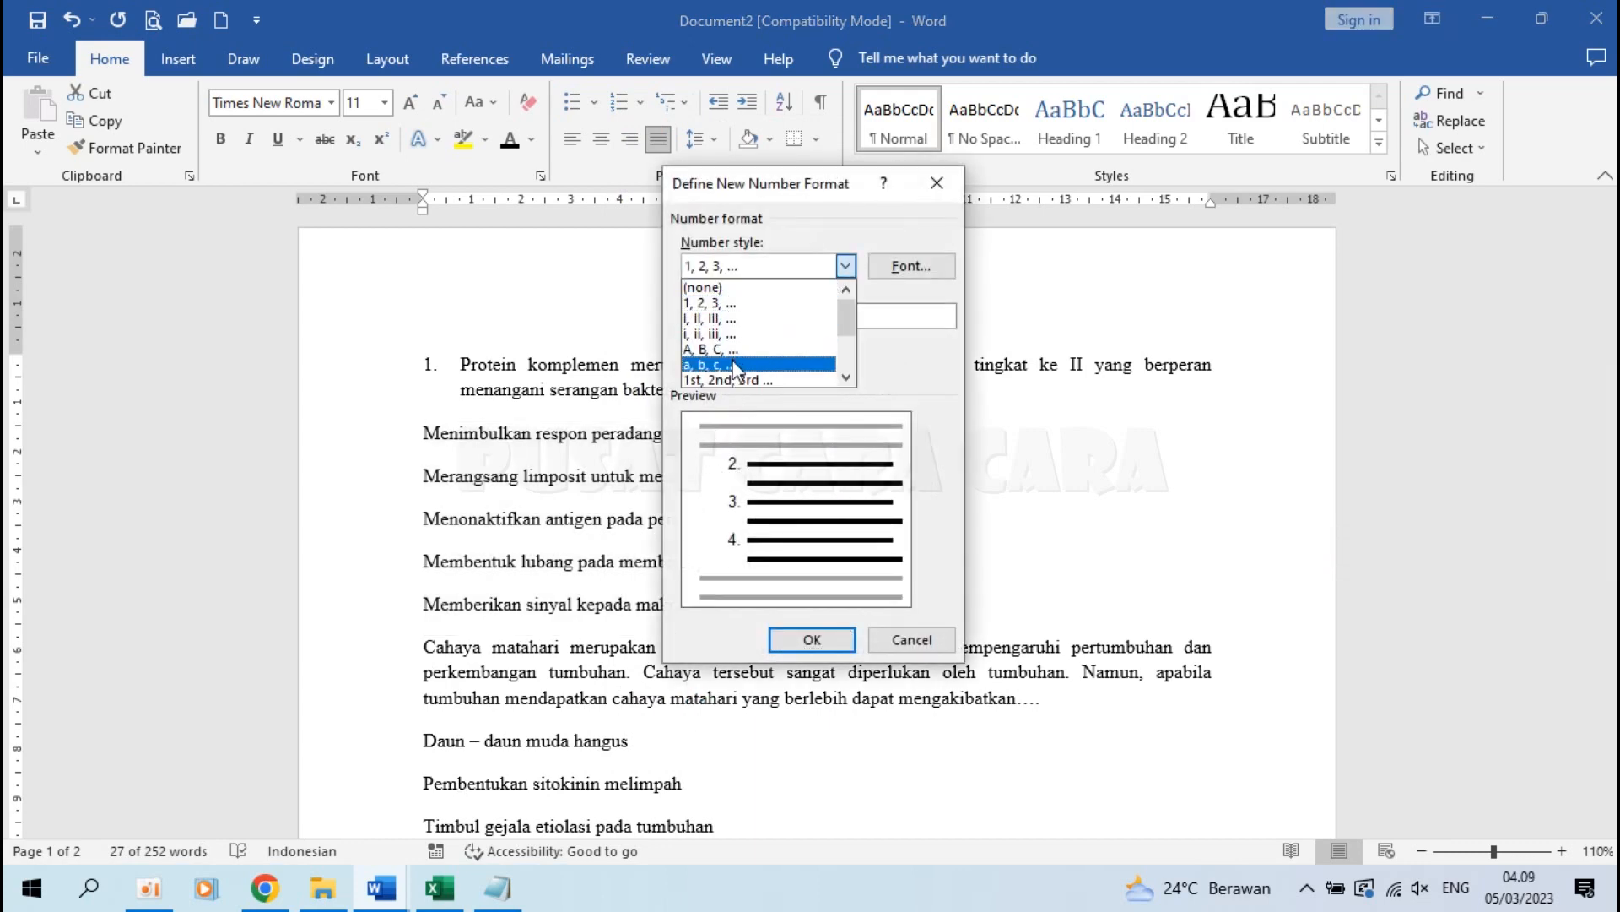
click(793, 351)
click(802, 639)
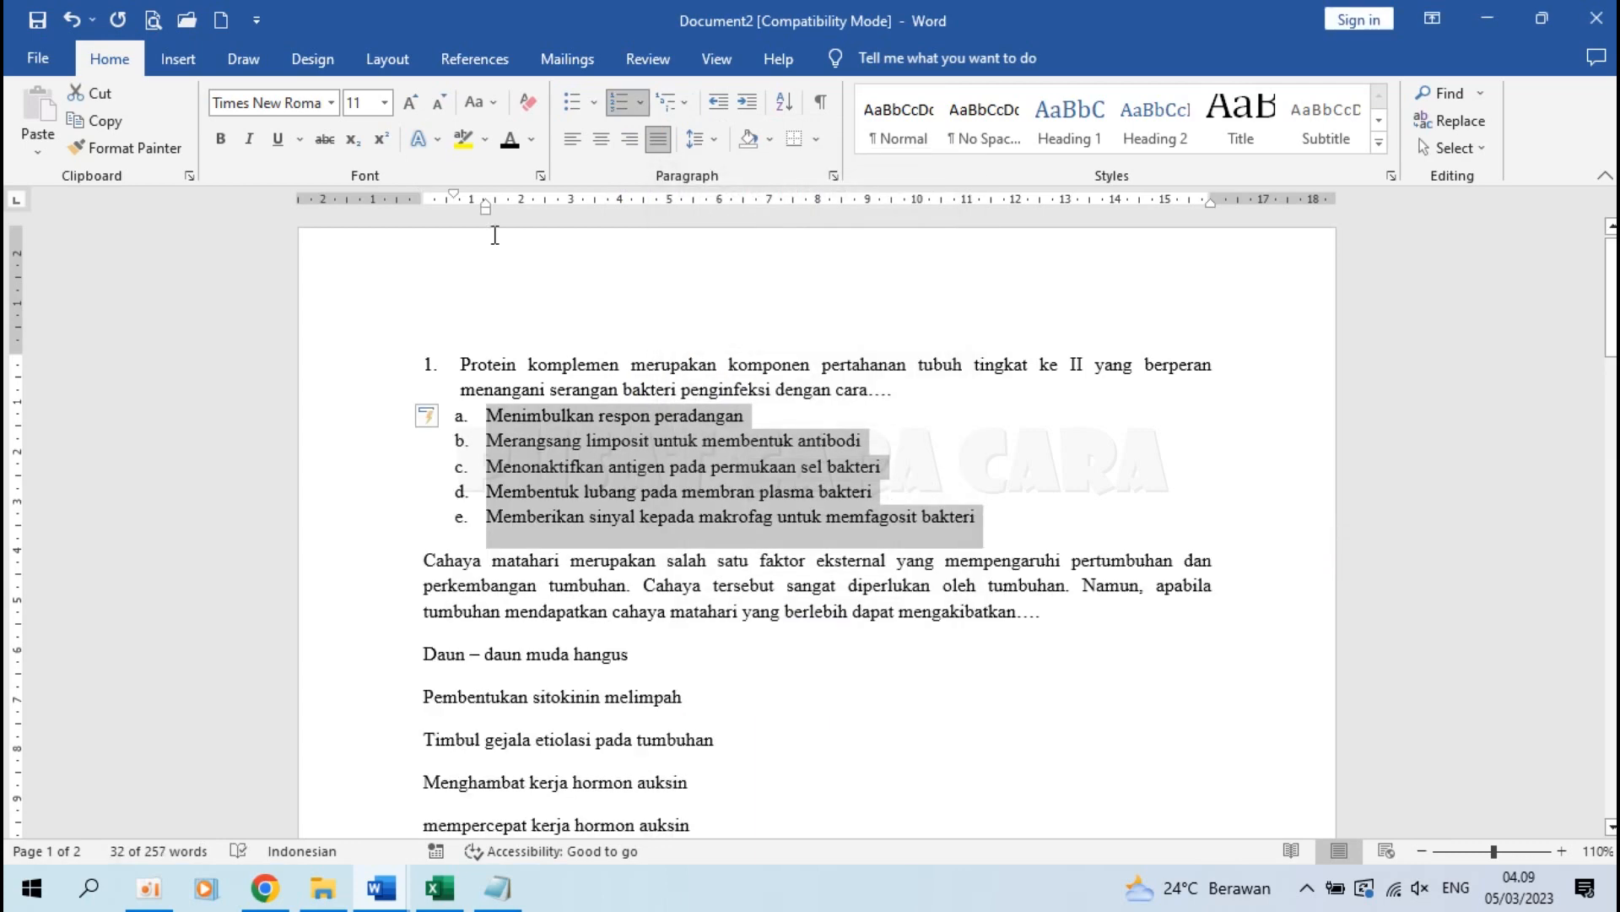
drag(453, 195, 496, 201)
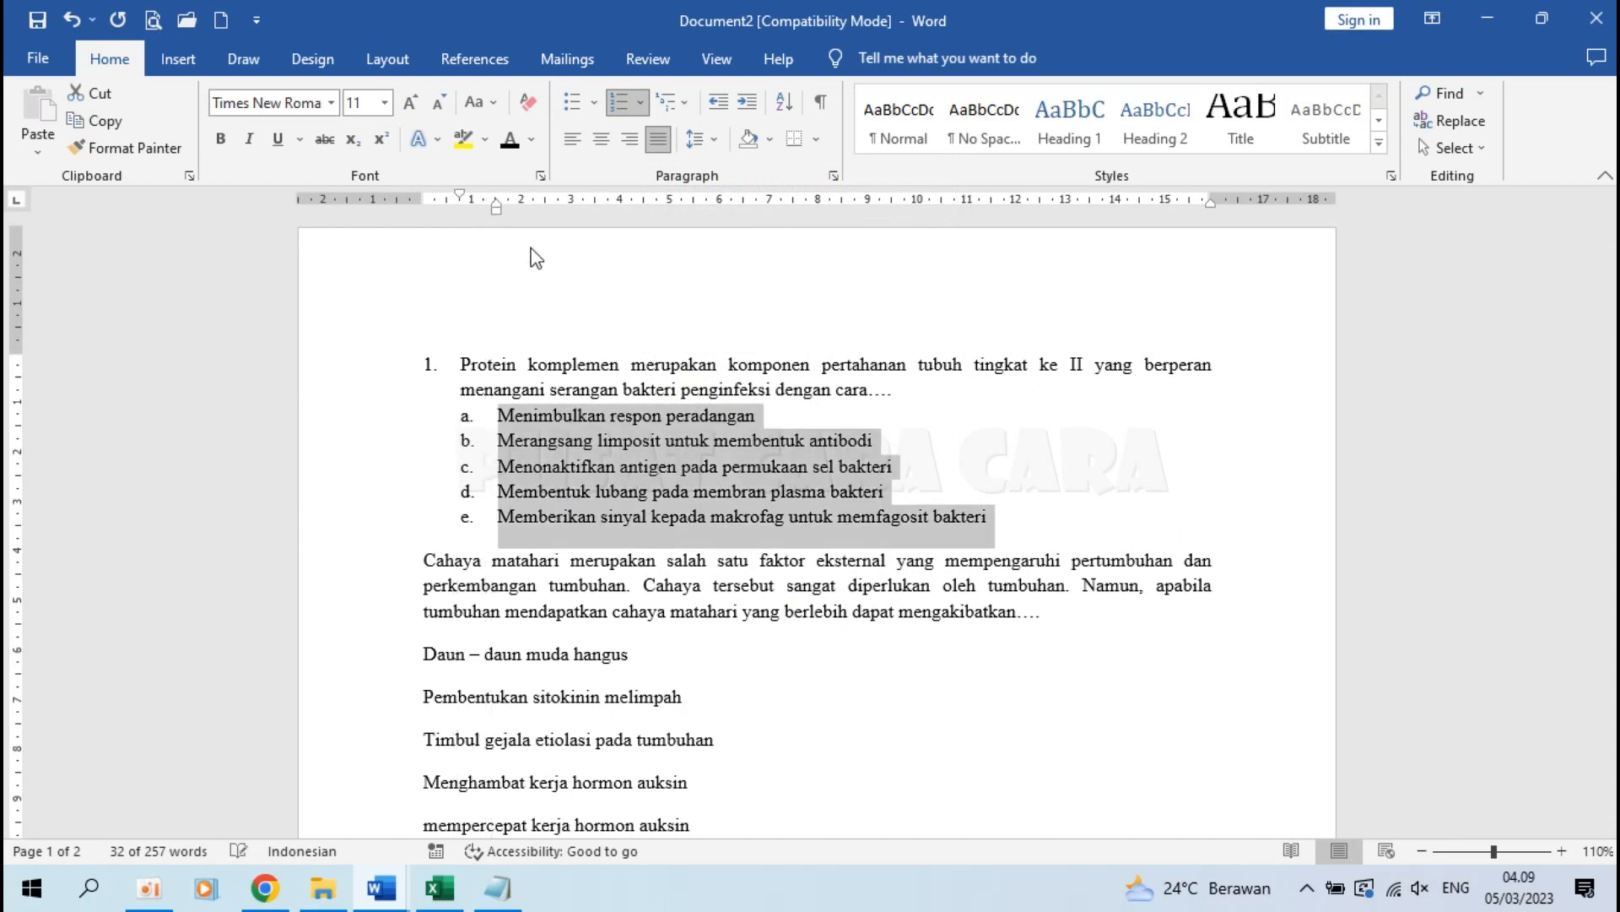
click(695, 548)
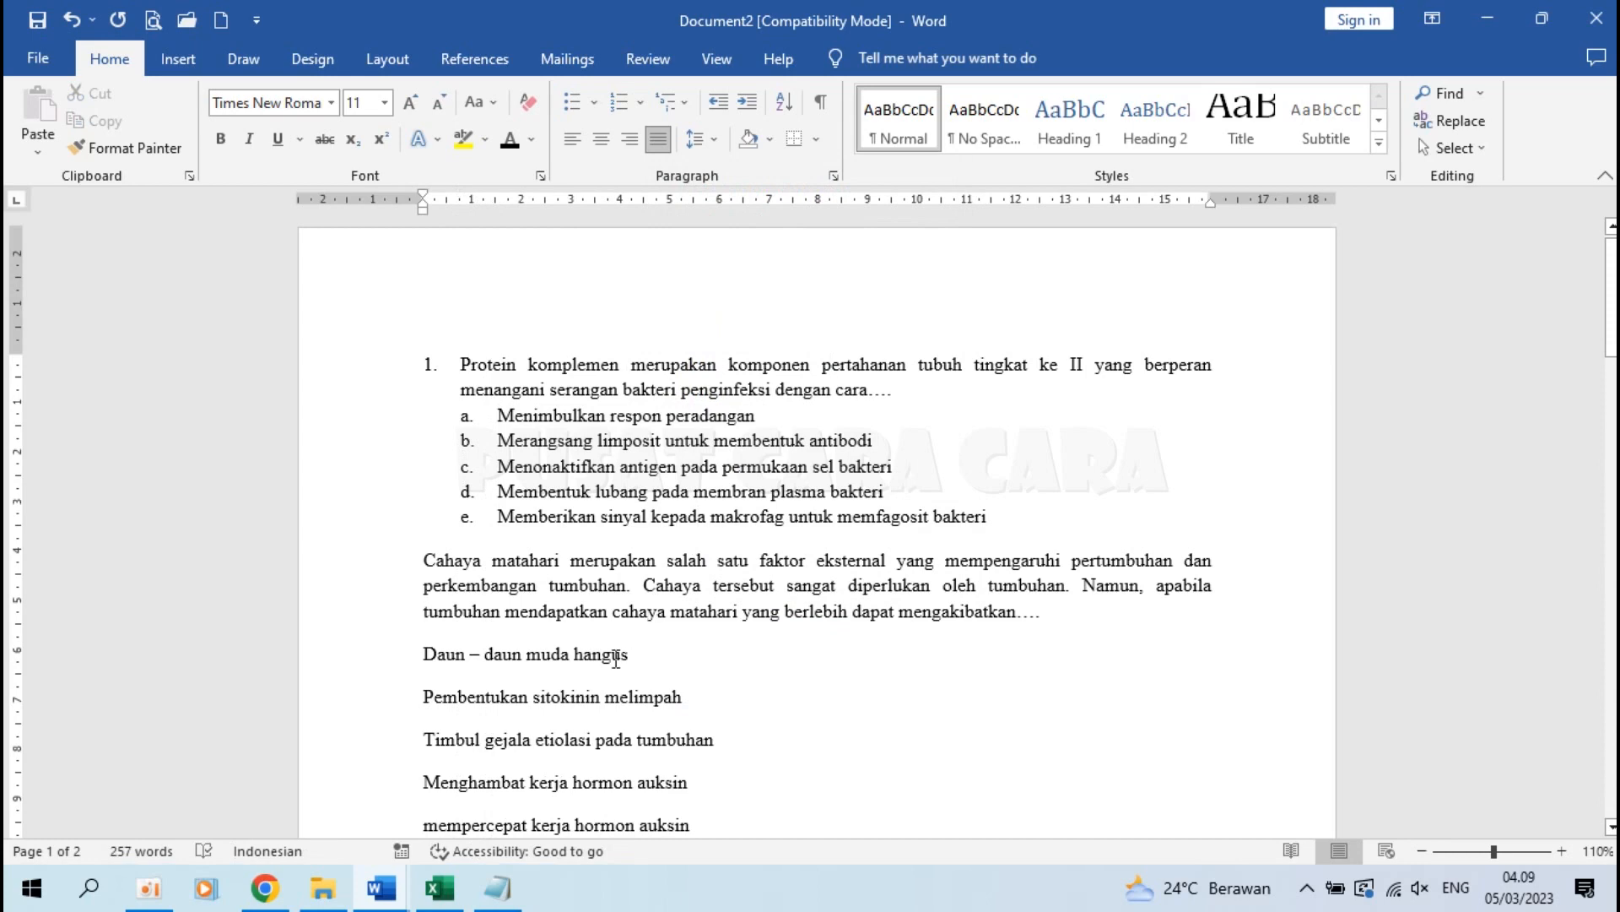
Copy the numbered format of question 1 with a locked Format Painter onto the paragraph beginning "Cahaya matahari merupakan"
click(632, 726)
scroll(631, 726, down, 3)
scroll(632, 726, up, 2)
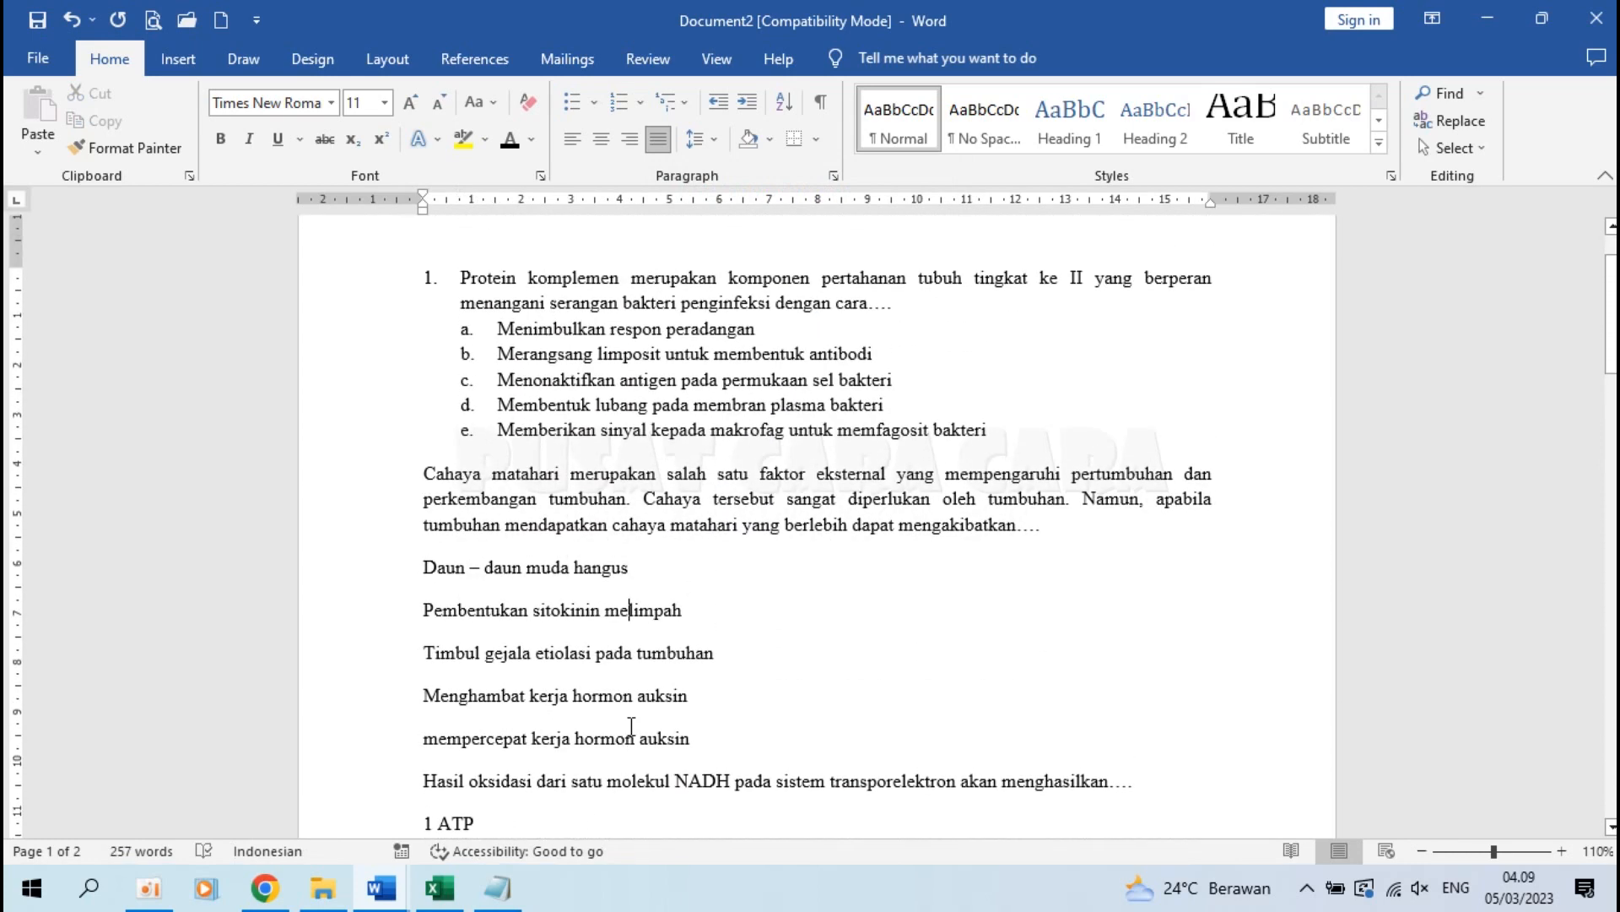
click(479, 276)
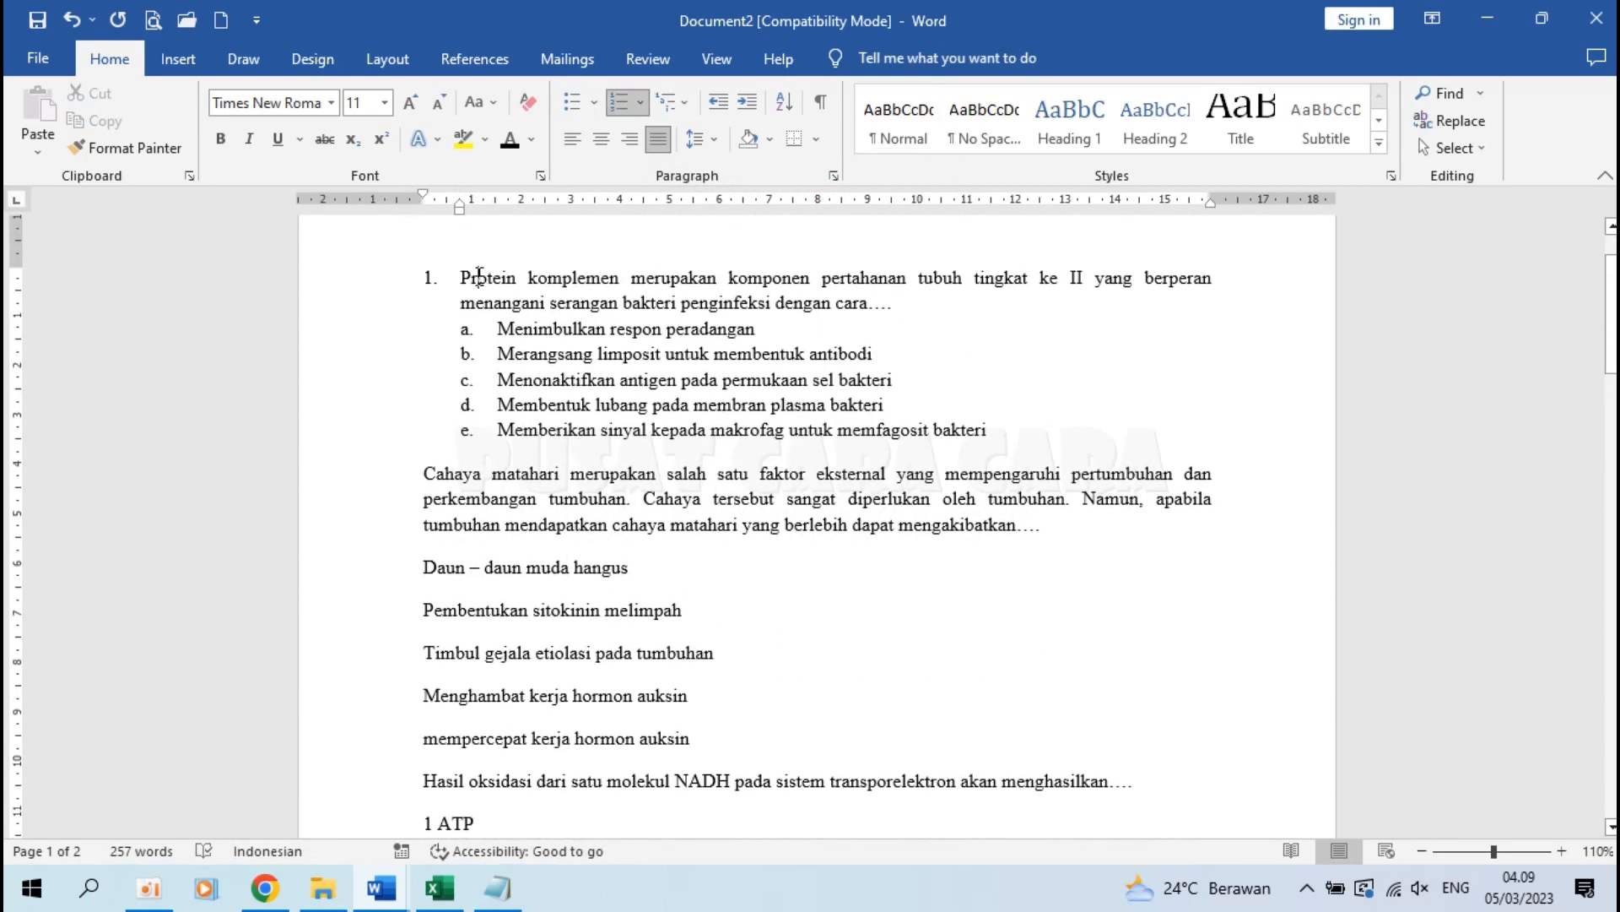
ctrl+scroll(478, 276, up, 2)
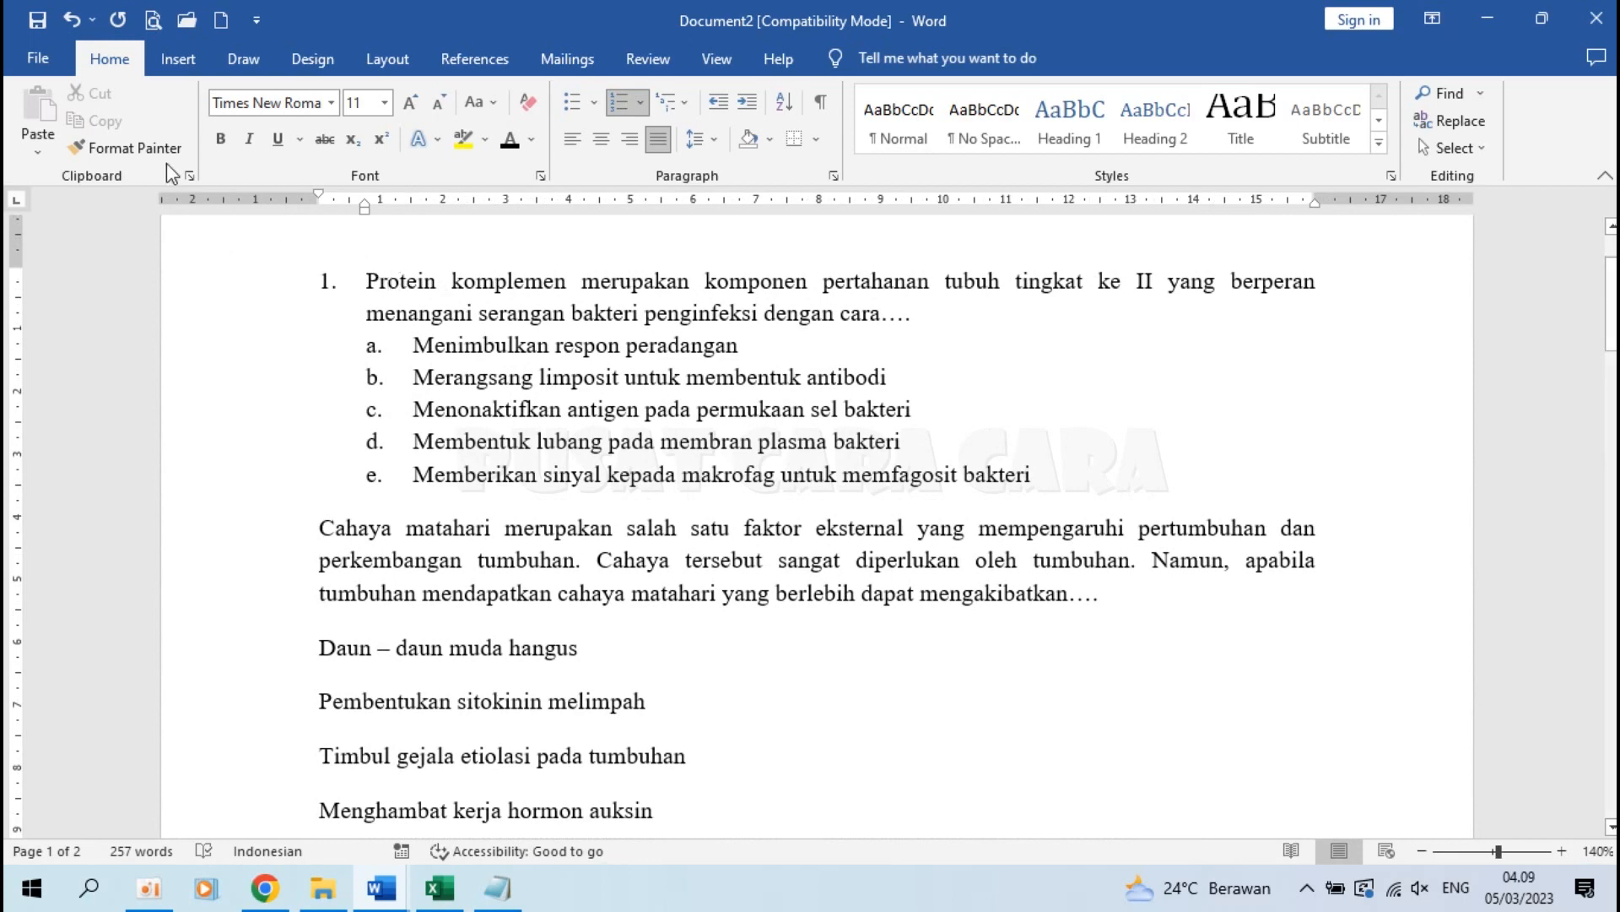
click(140, 148)
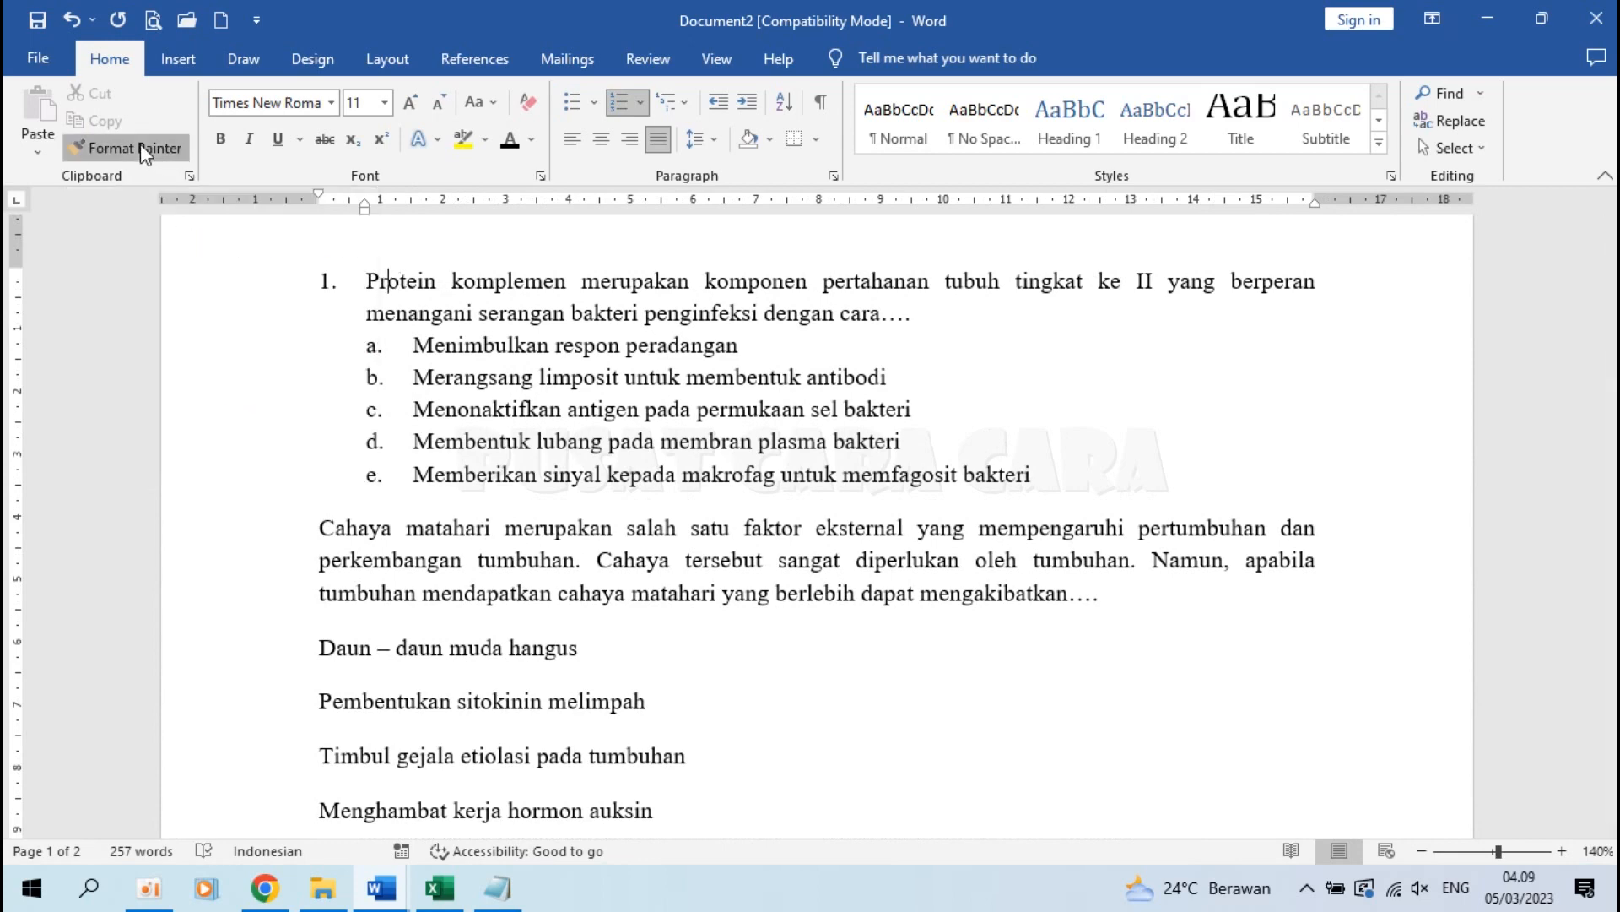
scroll(272, 318, up, 3)
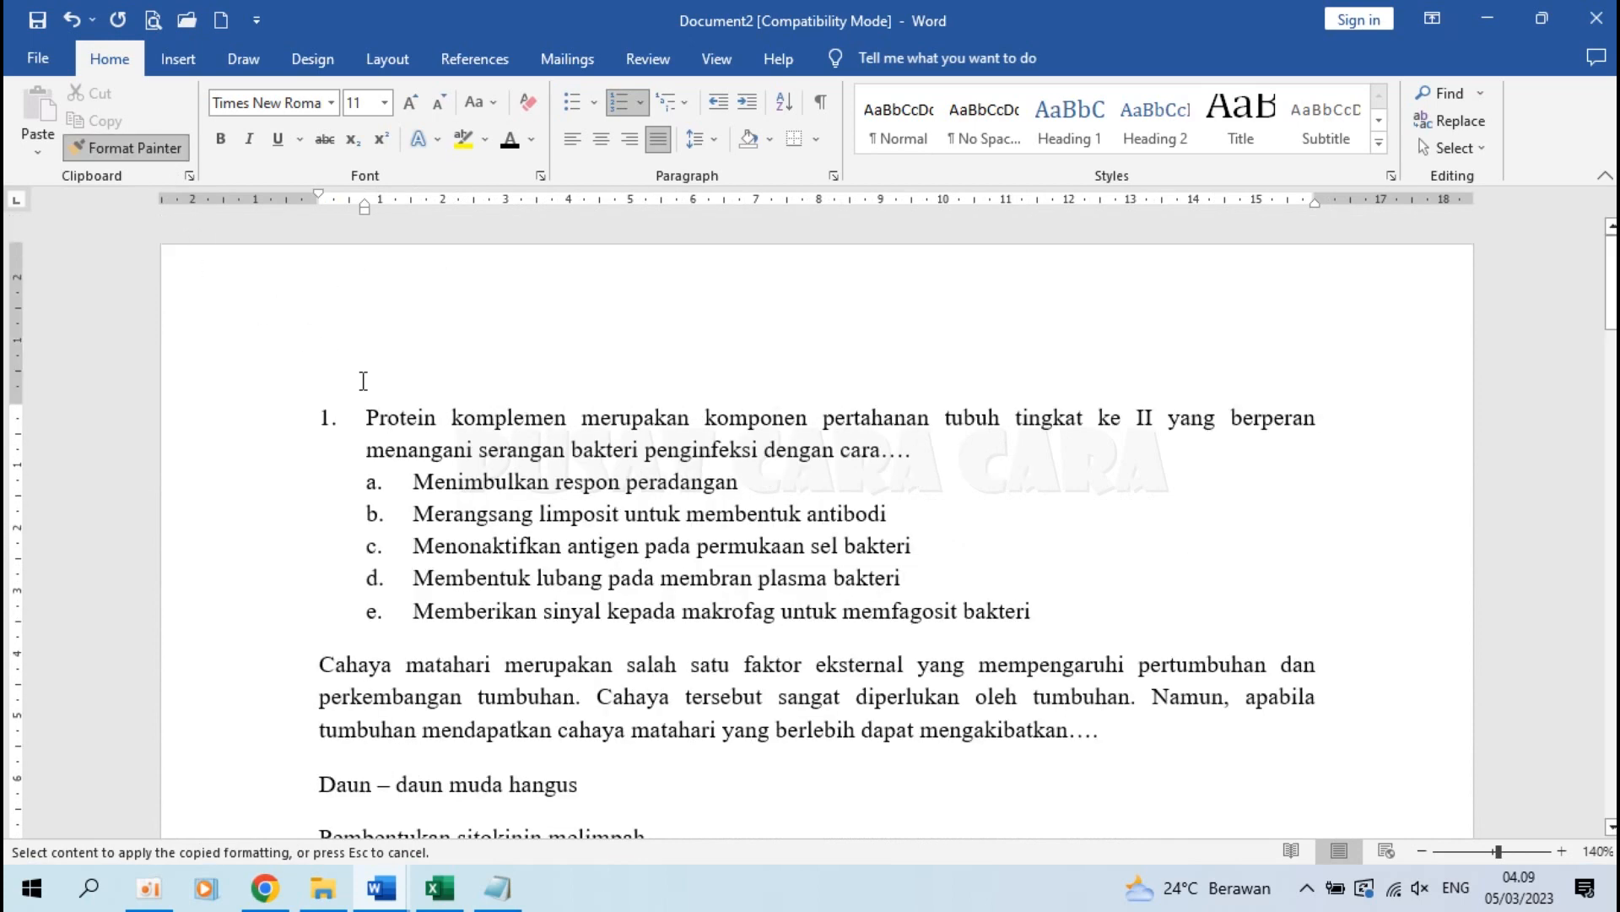
scroll(363, 381, down, 3)
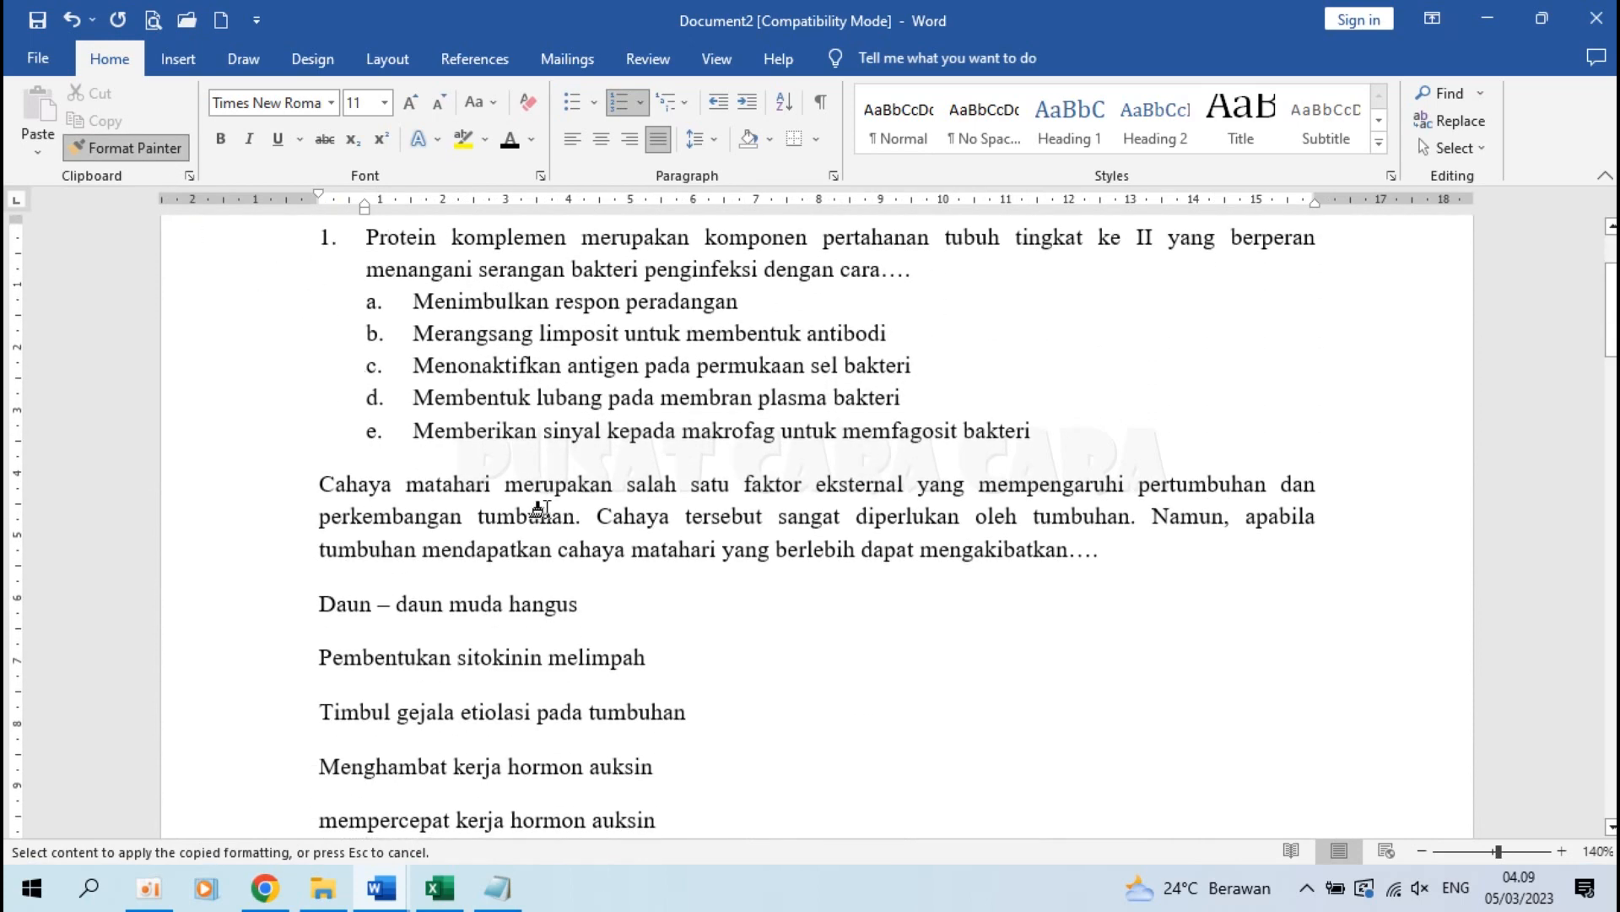
mouse_move(314, 485)
mouse_down()
mouse_move(1158, 516)
mouse_move(1211, 555)
mouse_up()
Apply the copied question format to the paragraph beginning "Hasil oksidasi dari satu molekul NADH"
scroll(531, 574, down, 12)
scroll(532, 574, up, 8)
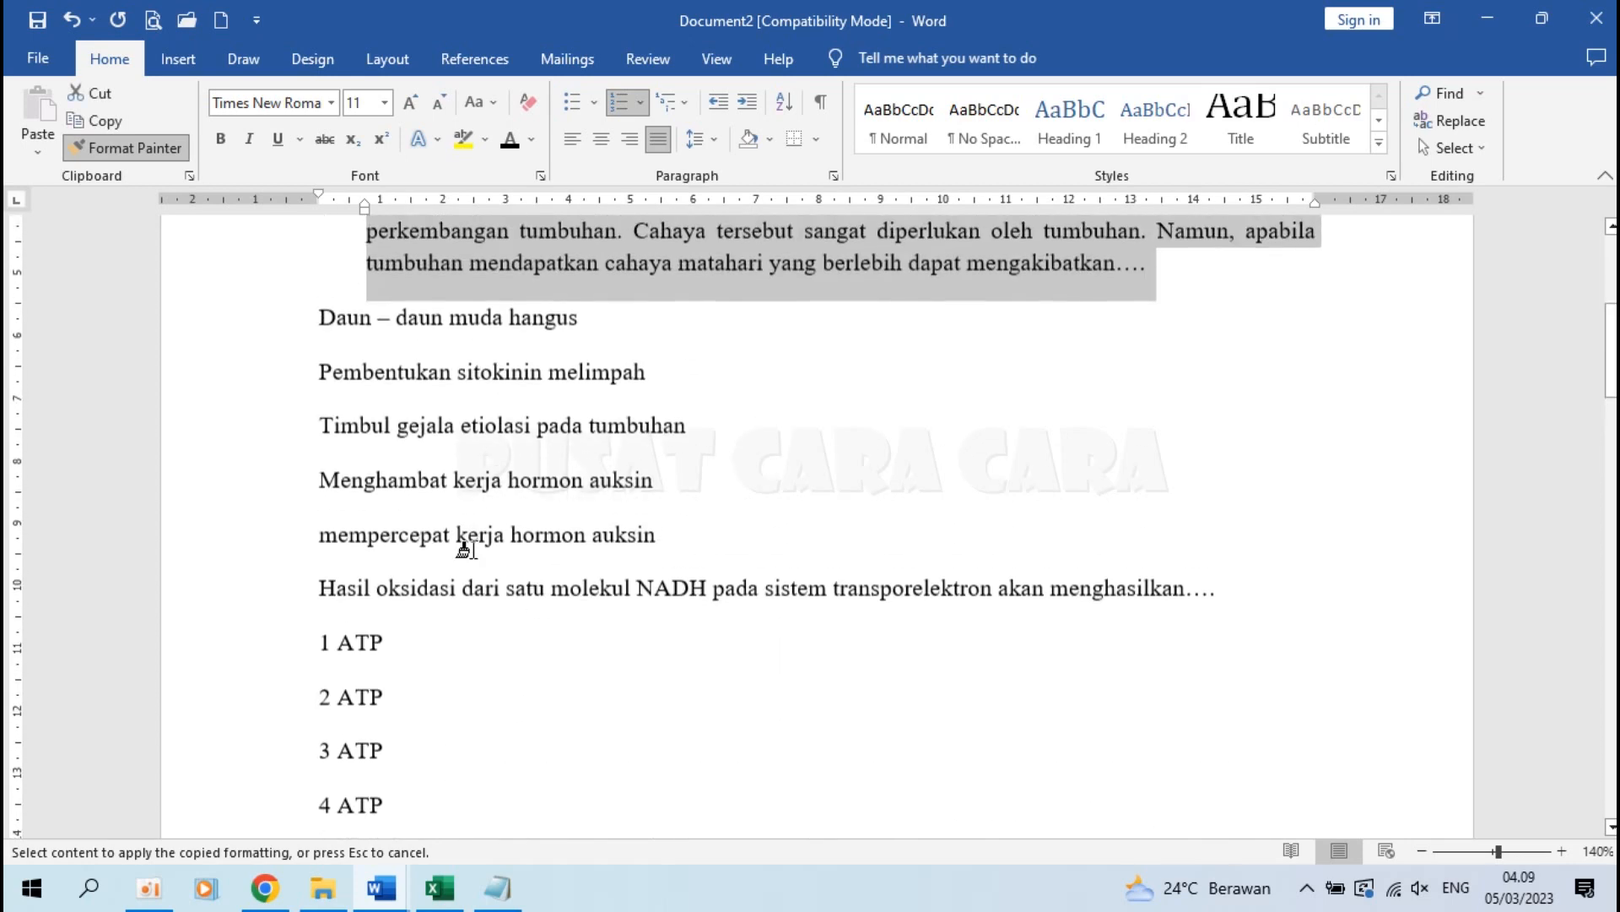
drag(318, 587, 1262, 587)
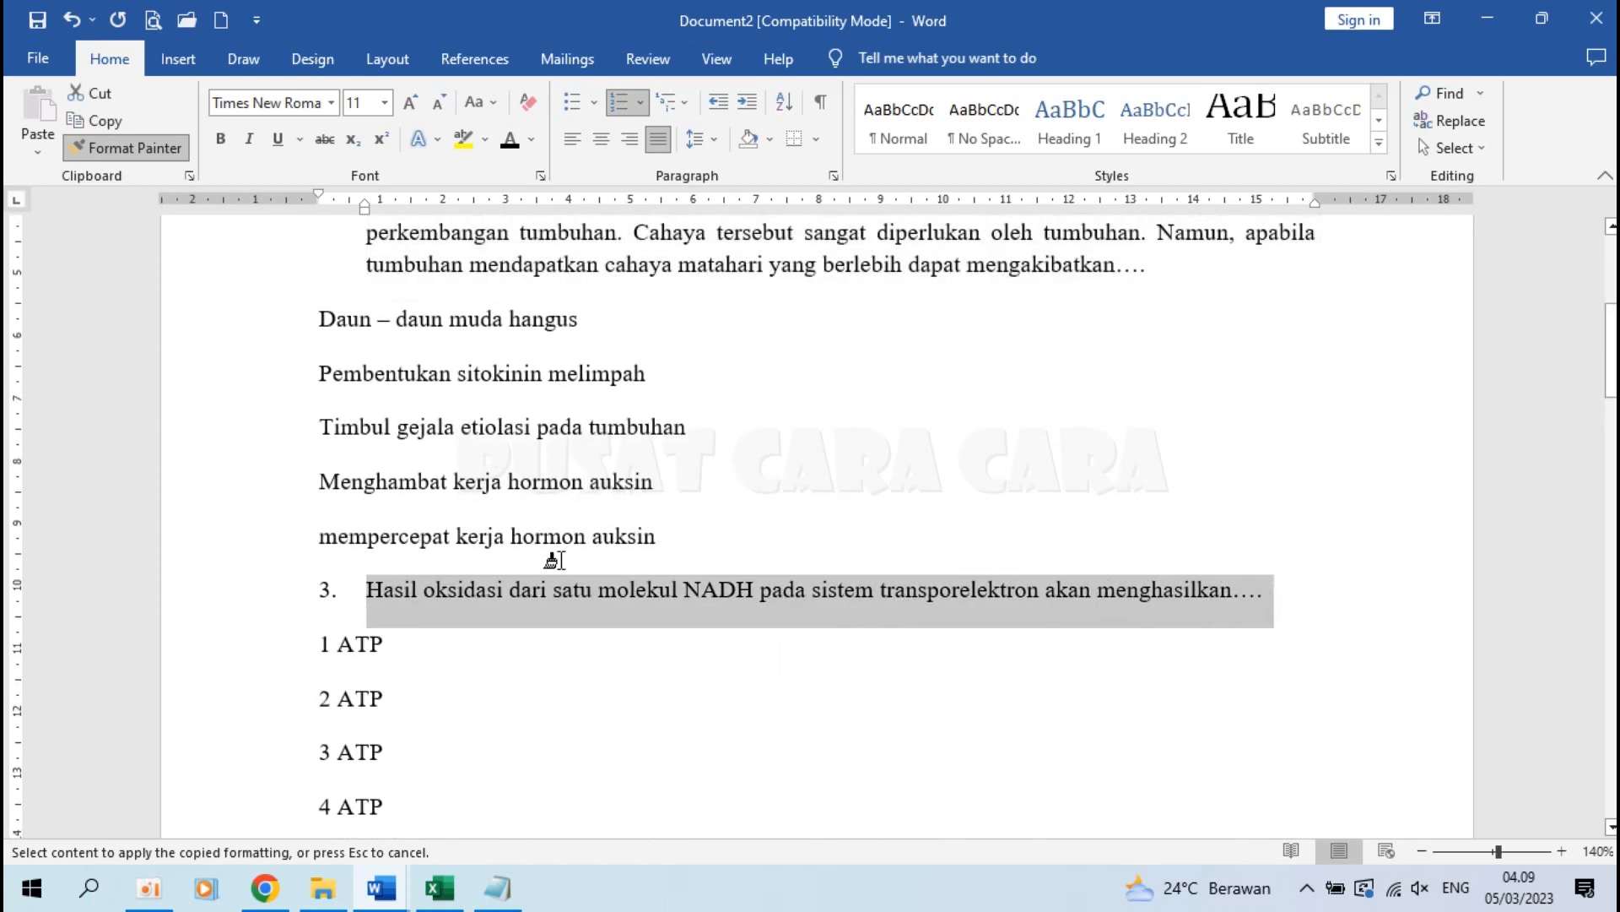
Apply the copied question format to the remaining two question paragraphs and turn Format Painter off
scroll(567, 552, down, 5)
drag(323, 384, 655, 507)
scroll(655, 507, down, 5)
scroll(584, 405, up, 4)
mouse_move(314, 491)
mouse_down()
mouse_move(874, 776)
mouse_move(853, 833)
mouse_move(597, 489)
mouse_move(580, 543)
mouse_up()
scroll(580, 542, down, 4)
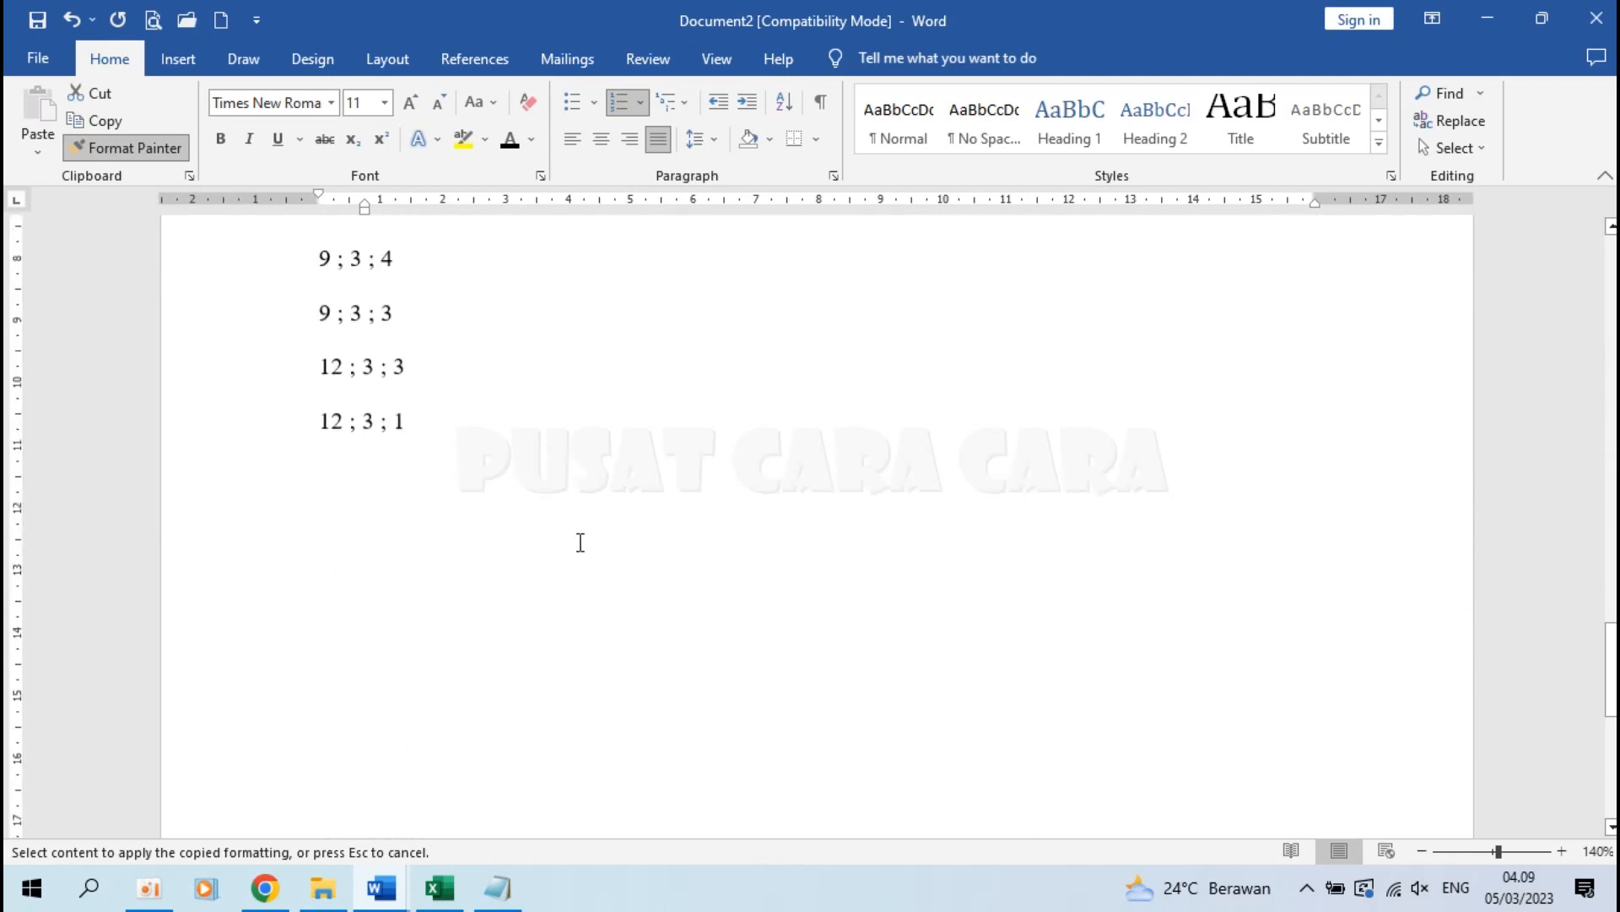
scroll(581, 543, up, 15)
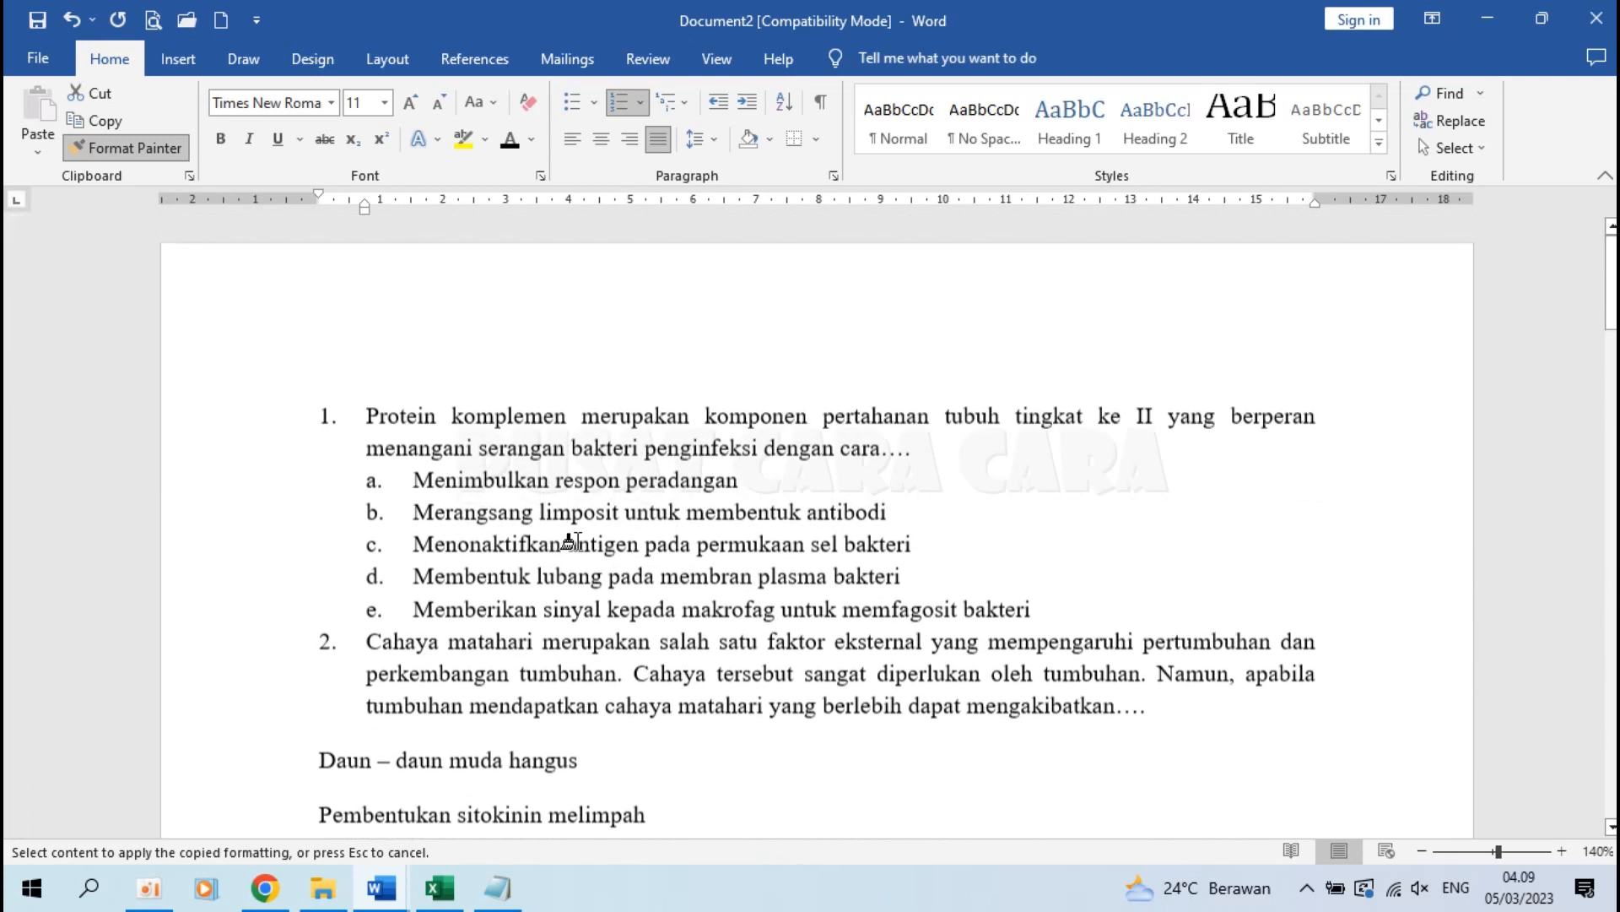
click(128, 147)
Copy the lettered format of question 1's option a with a locked Format Painter onto the five options under question 2
scroll(509, 417, down, 5)
scroll(508, 418, up, 3)
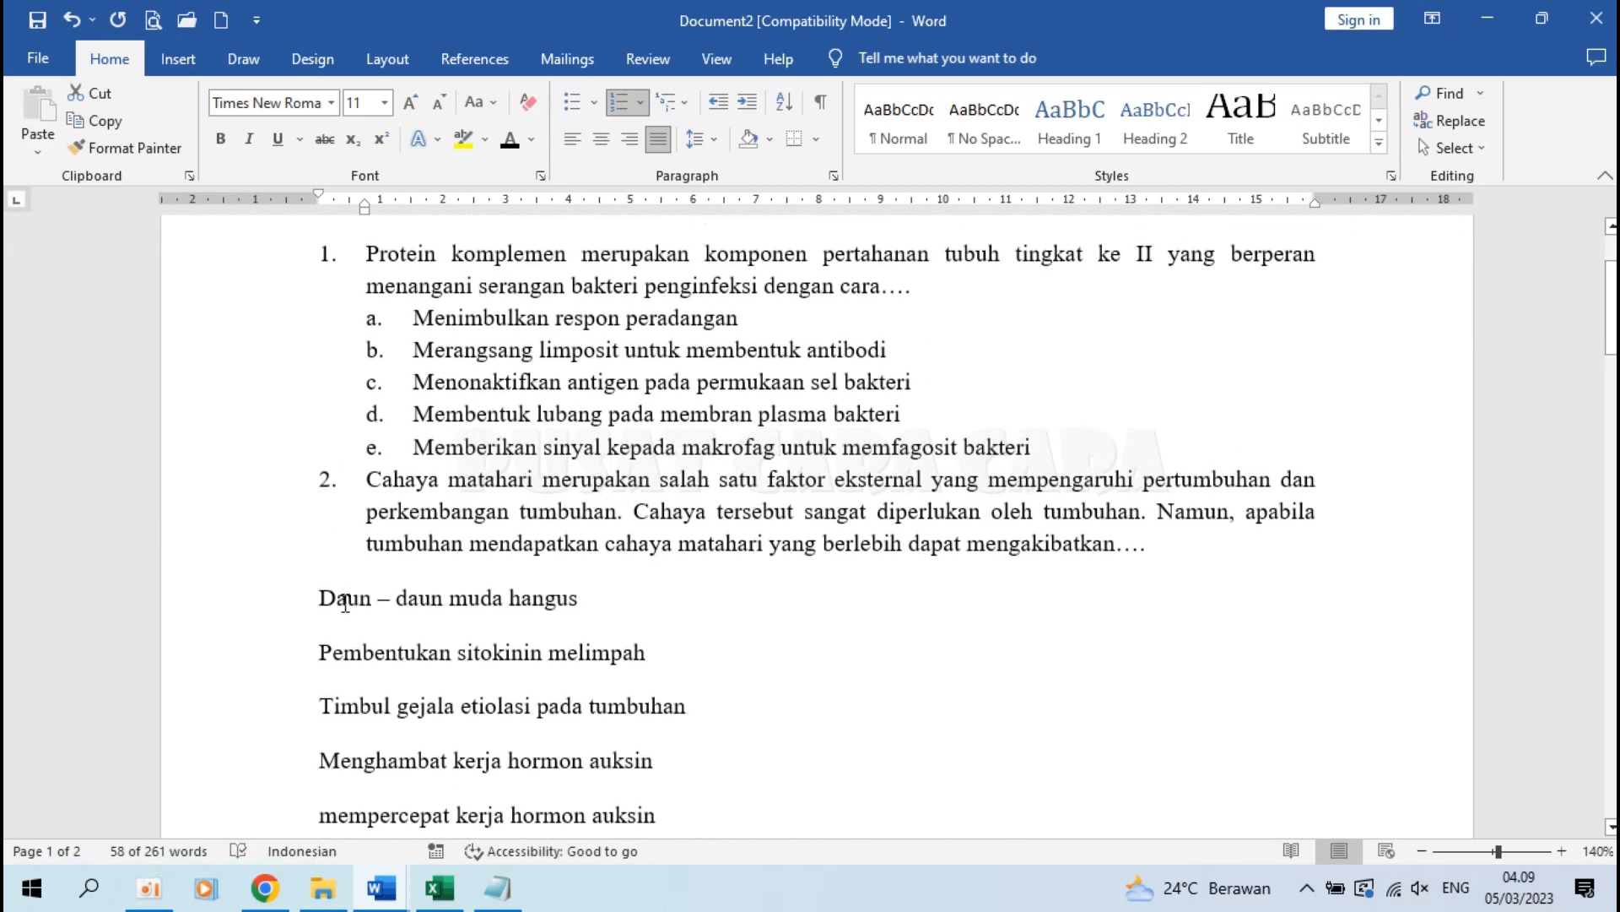
click(321, 601)
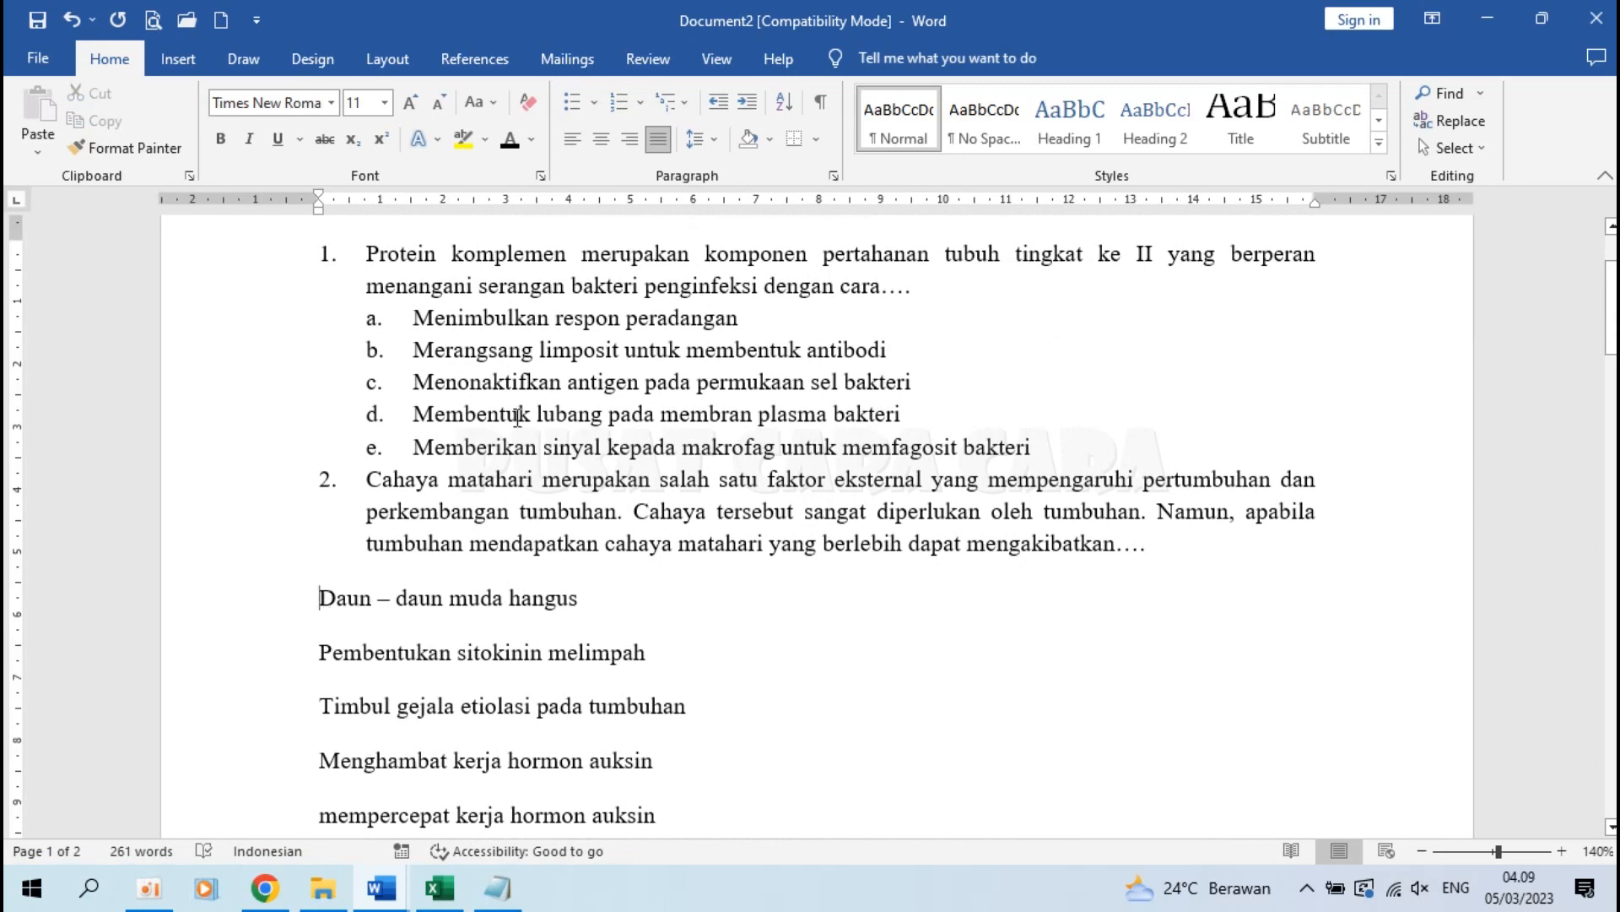
click(420, 316)
click(127, 148)
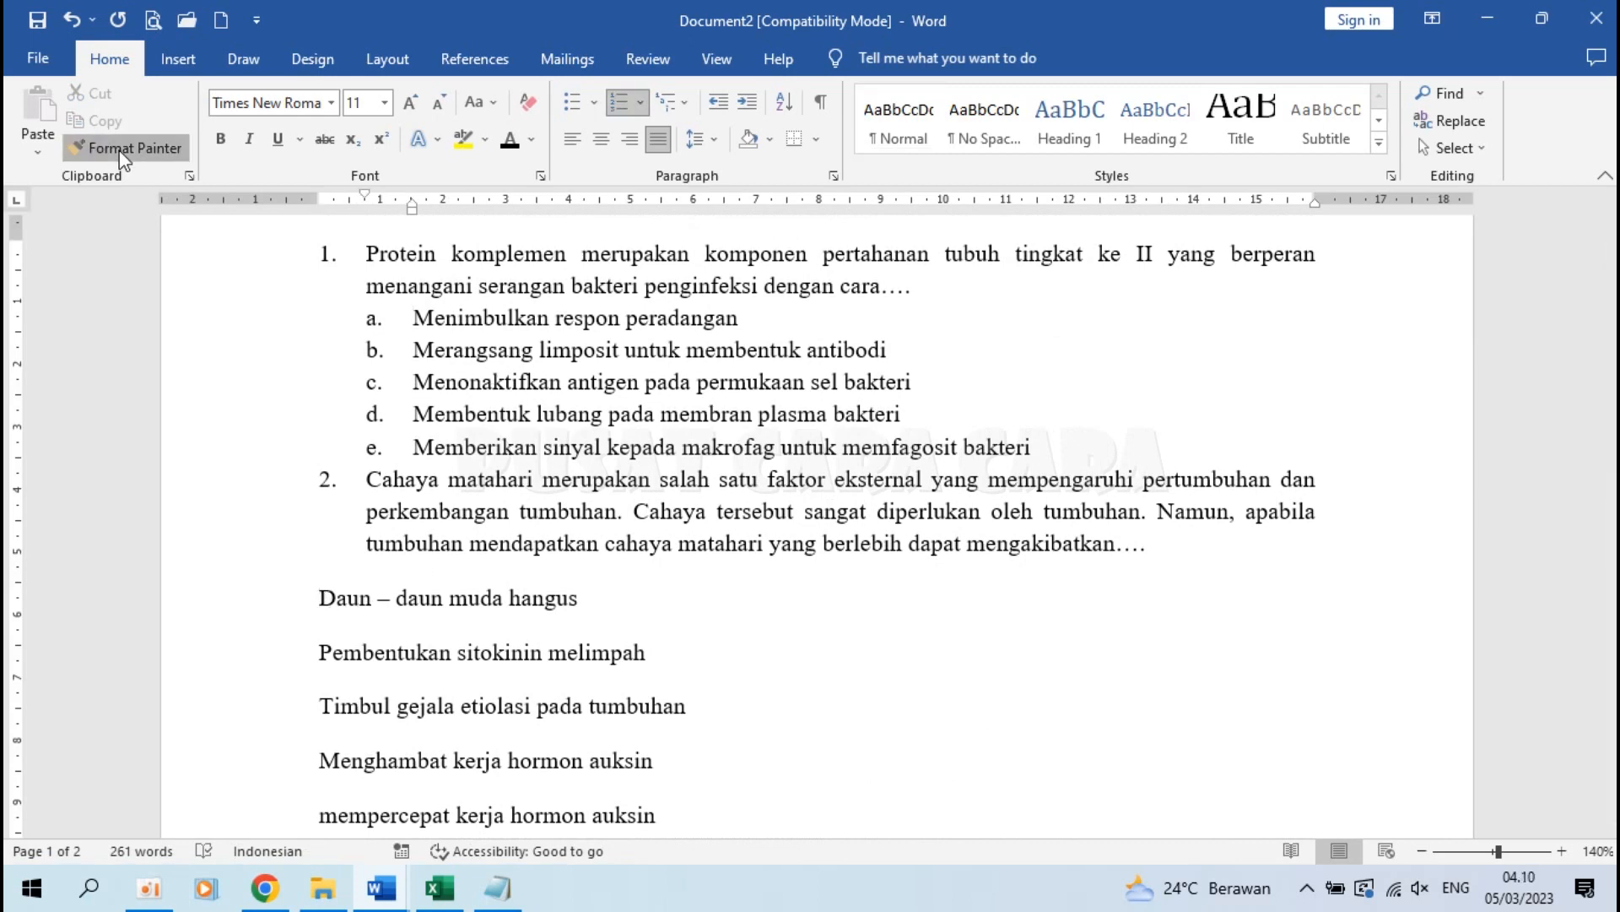
scroll(431, 525, down, 3)
scroll(431, 525, down, 1)
mouse_move(312, 264)
mouse_down()
mouse_move(625, 362)
mouse_move(720, 494)
mouse_up()
scroll(553, 418, up, 3)
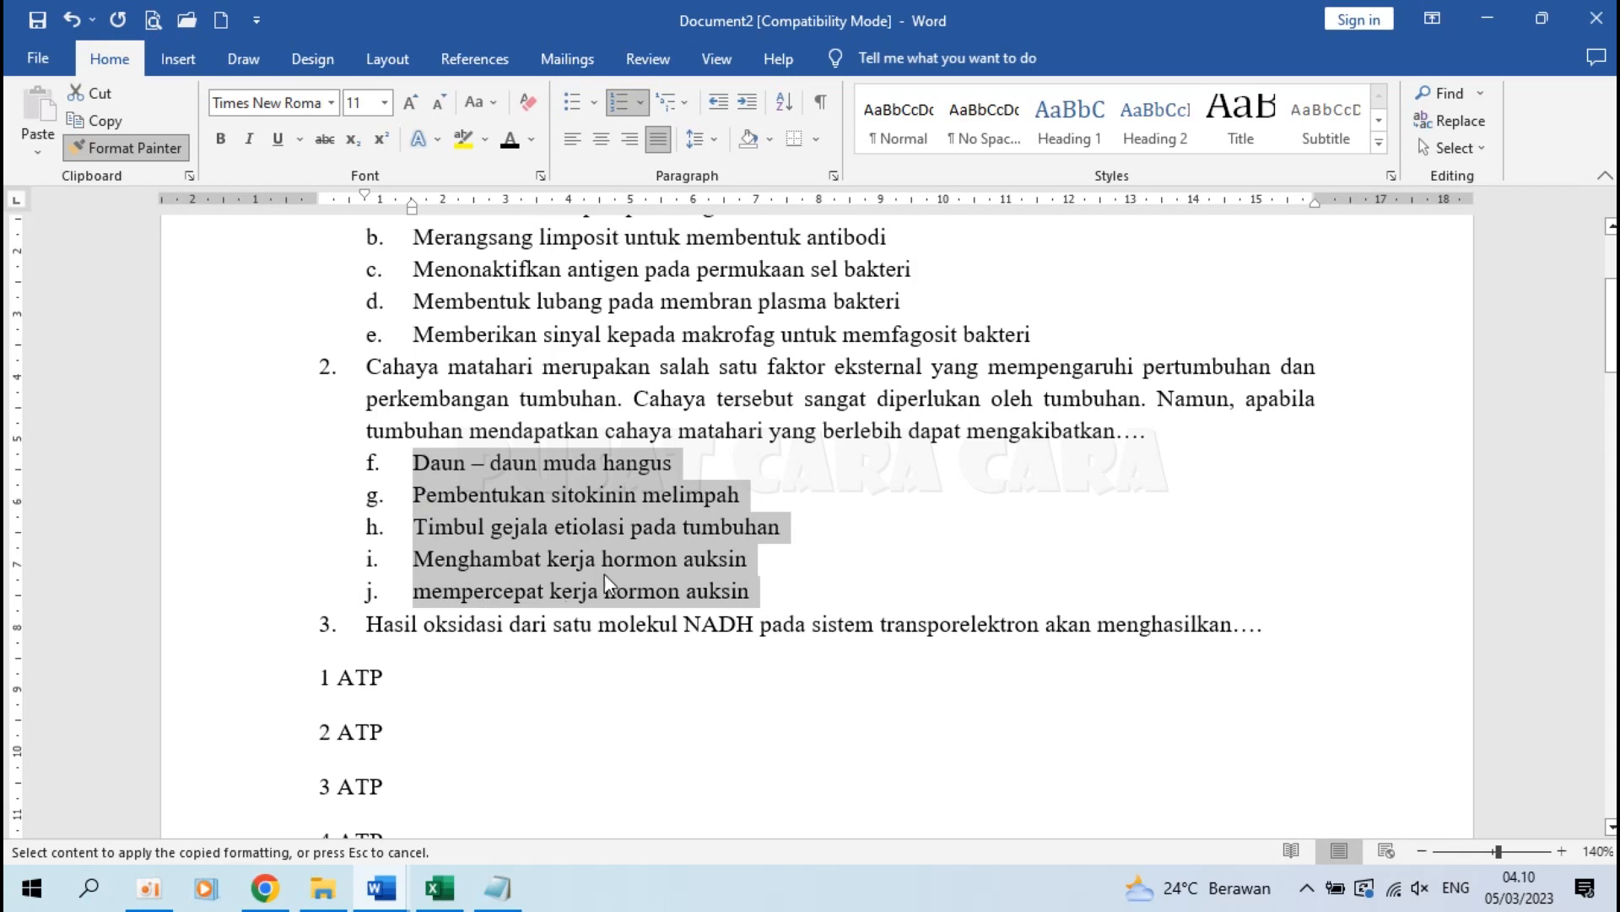
Apply the copied option format to the answer options of questions 3, 4 and 5, and turn Format Painter off
scroll(594, 564, down, 3)
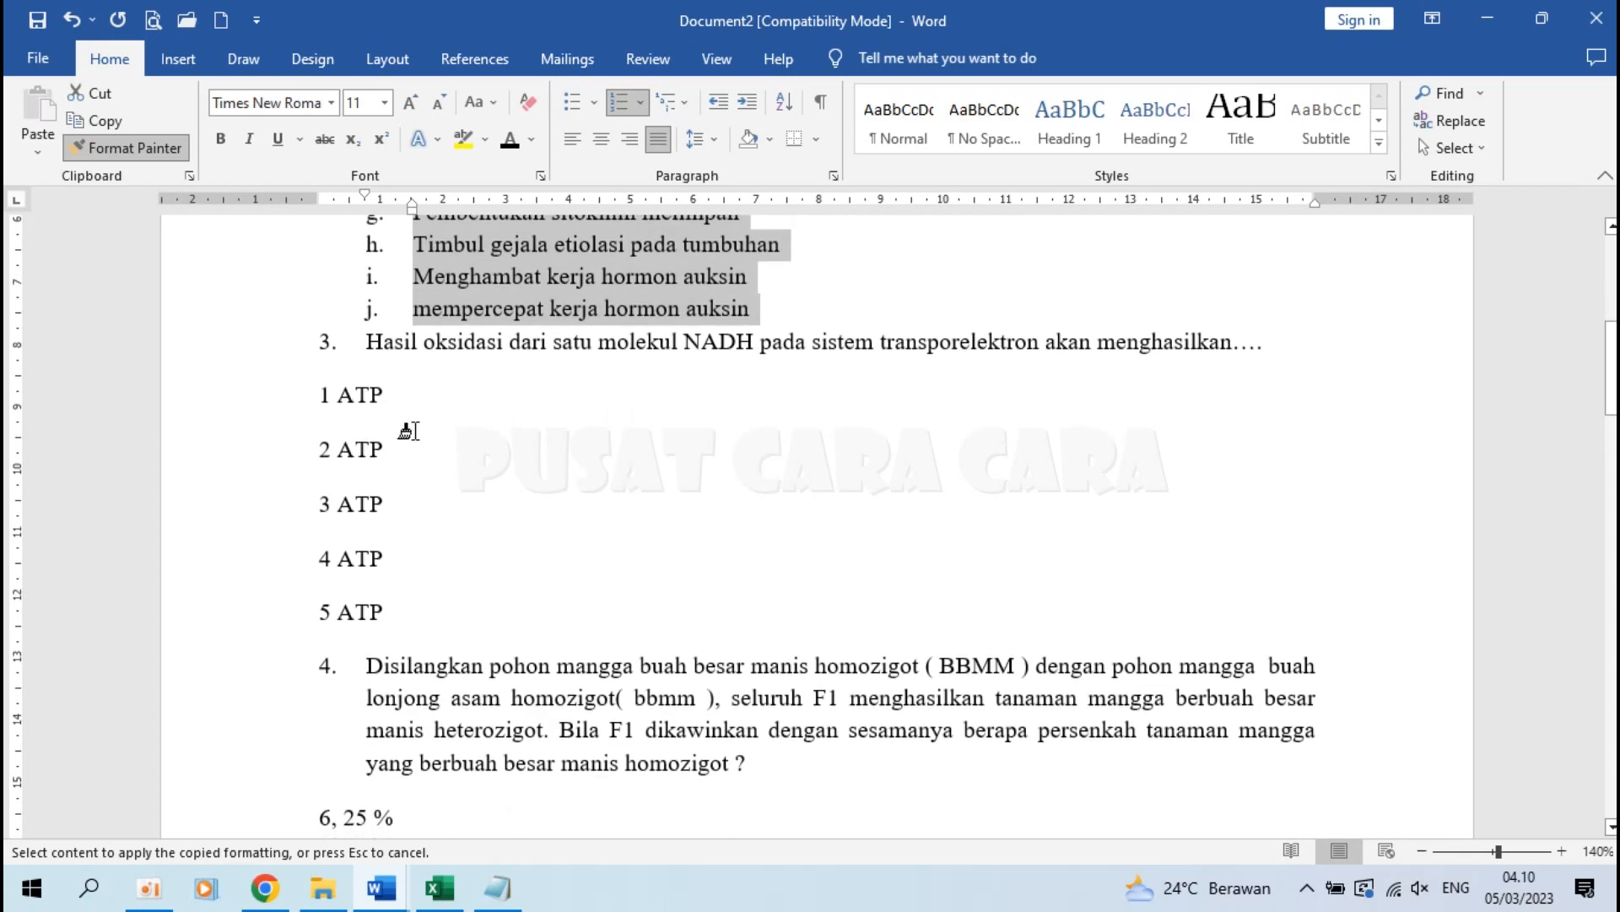
mouse_move(319, 394)
mouse_down()
mouse_move(430, 550)
mouse_move(433, 600)
mouse_up()
scroll(308, 408, down, 3)
mouse_move(316, 245)
mouse_down()
mouse_move(453, 374)
mouse_move(454, 464)
mouse_up()
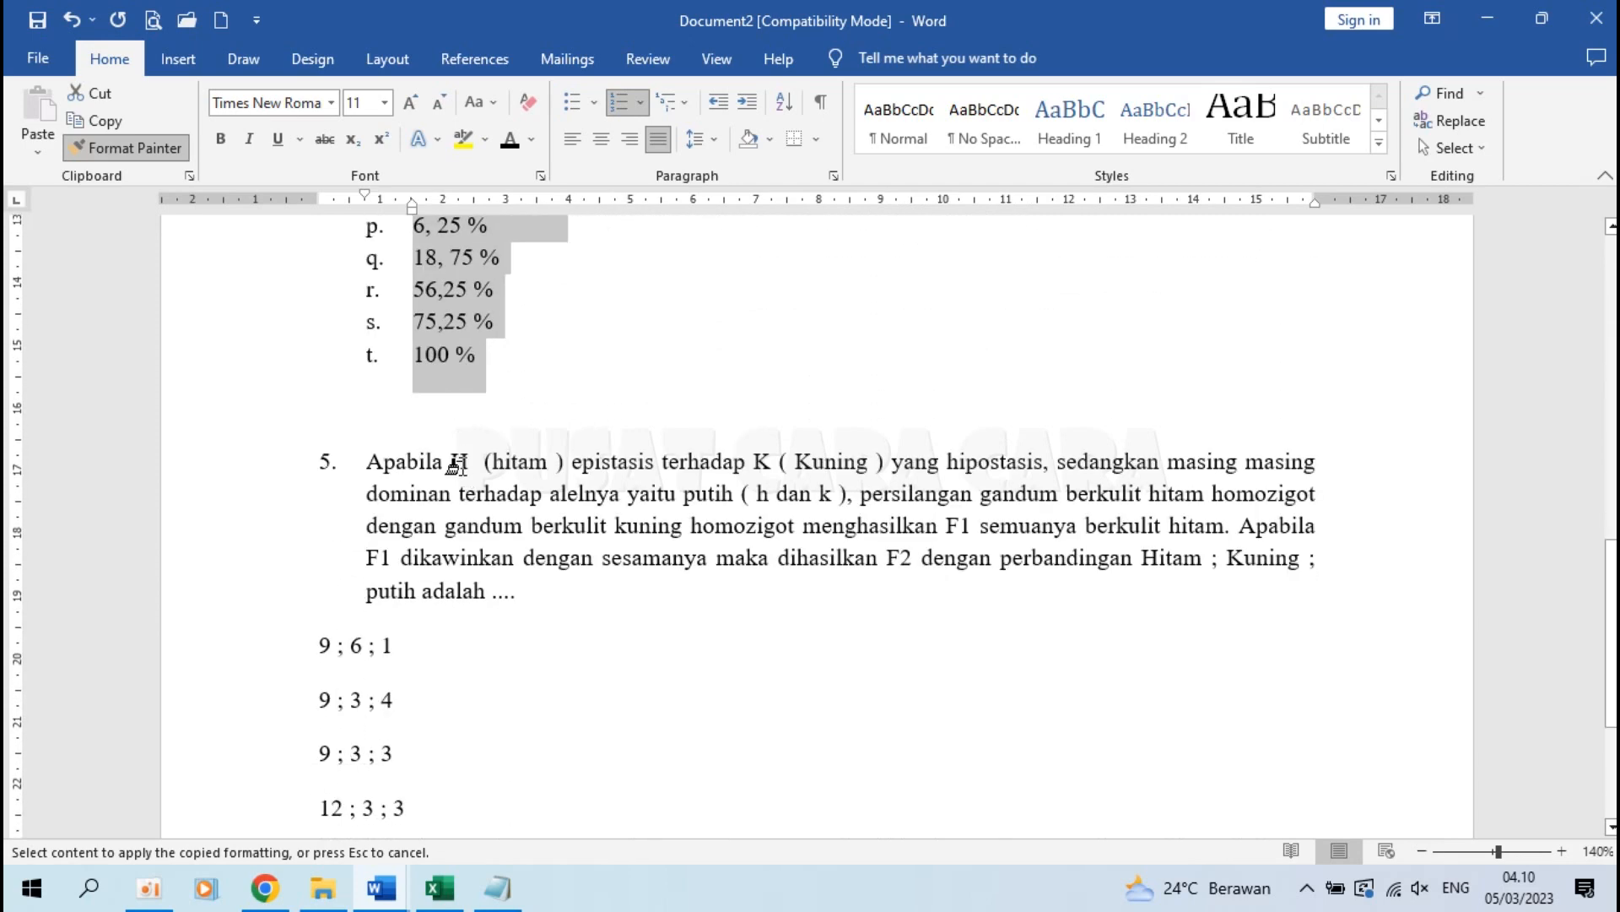
scroll(363, 448, down, 3)
mouse_move(318, 438)
mouse_down()
mouse_move(434, 543)
mouse_move(459, 662)
mouse_move(476, 666)
mouse_up()
scroll(506, 498, up, 12)
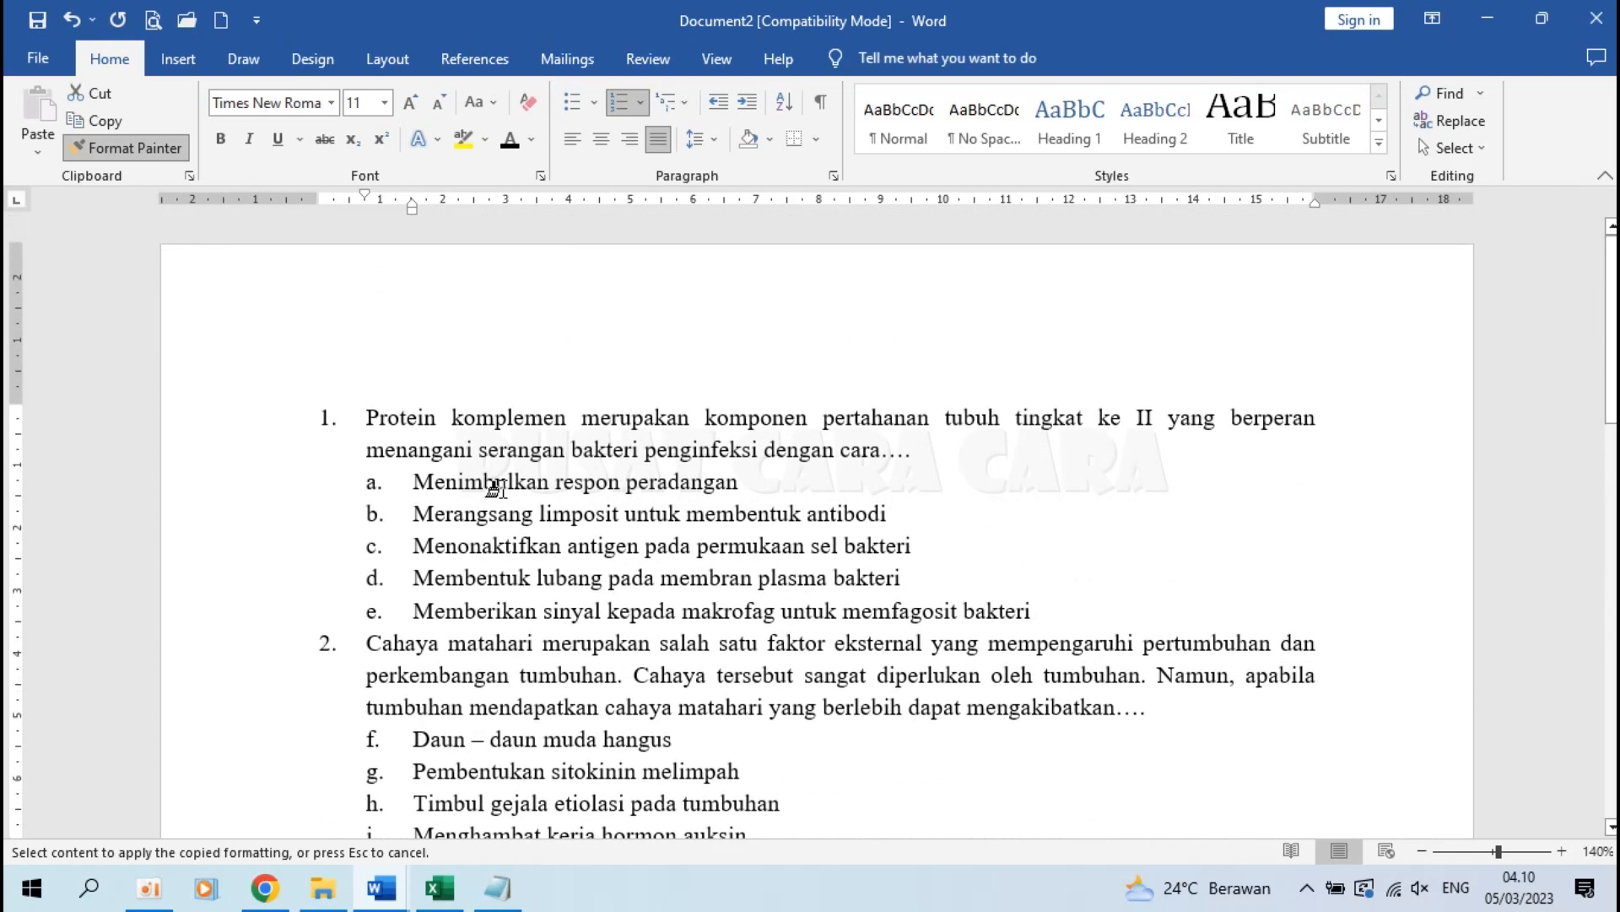
click(122, 152)
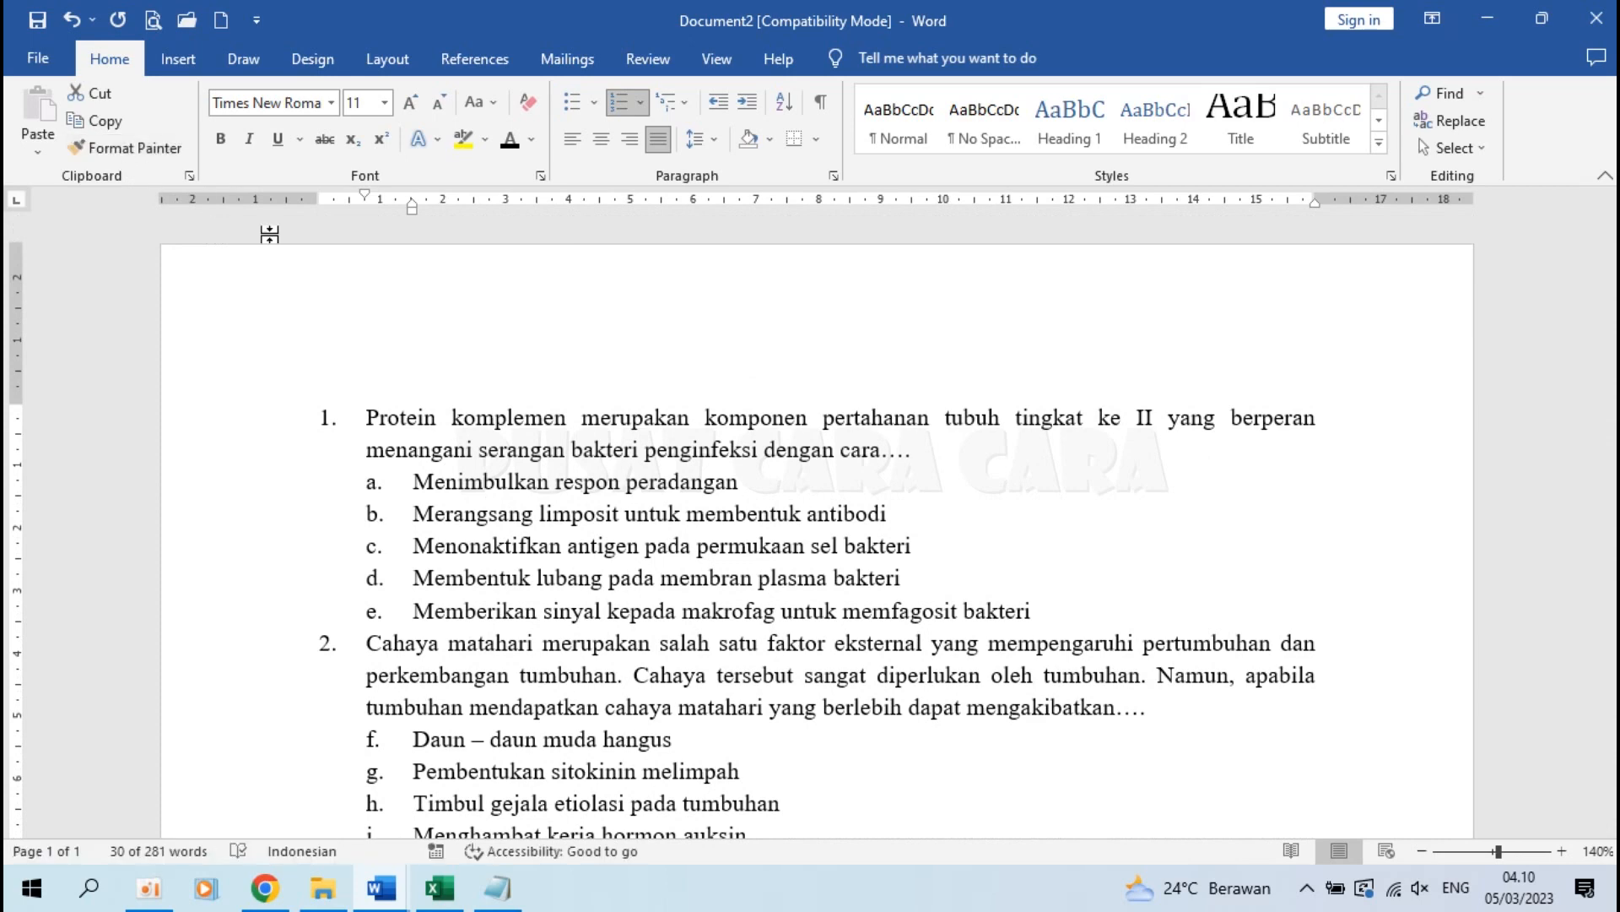
Restart the lettering of question 2's five options at a and realign their indents with question 1's options
scroll(409, 506, down, 3)
drag(411, 502, 792, 629)
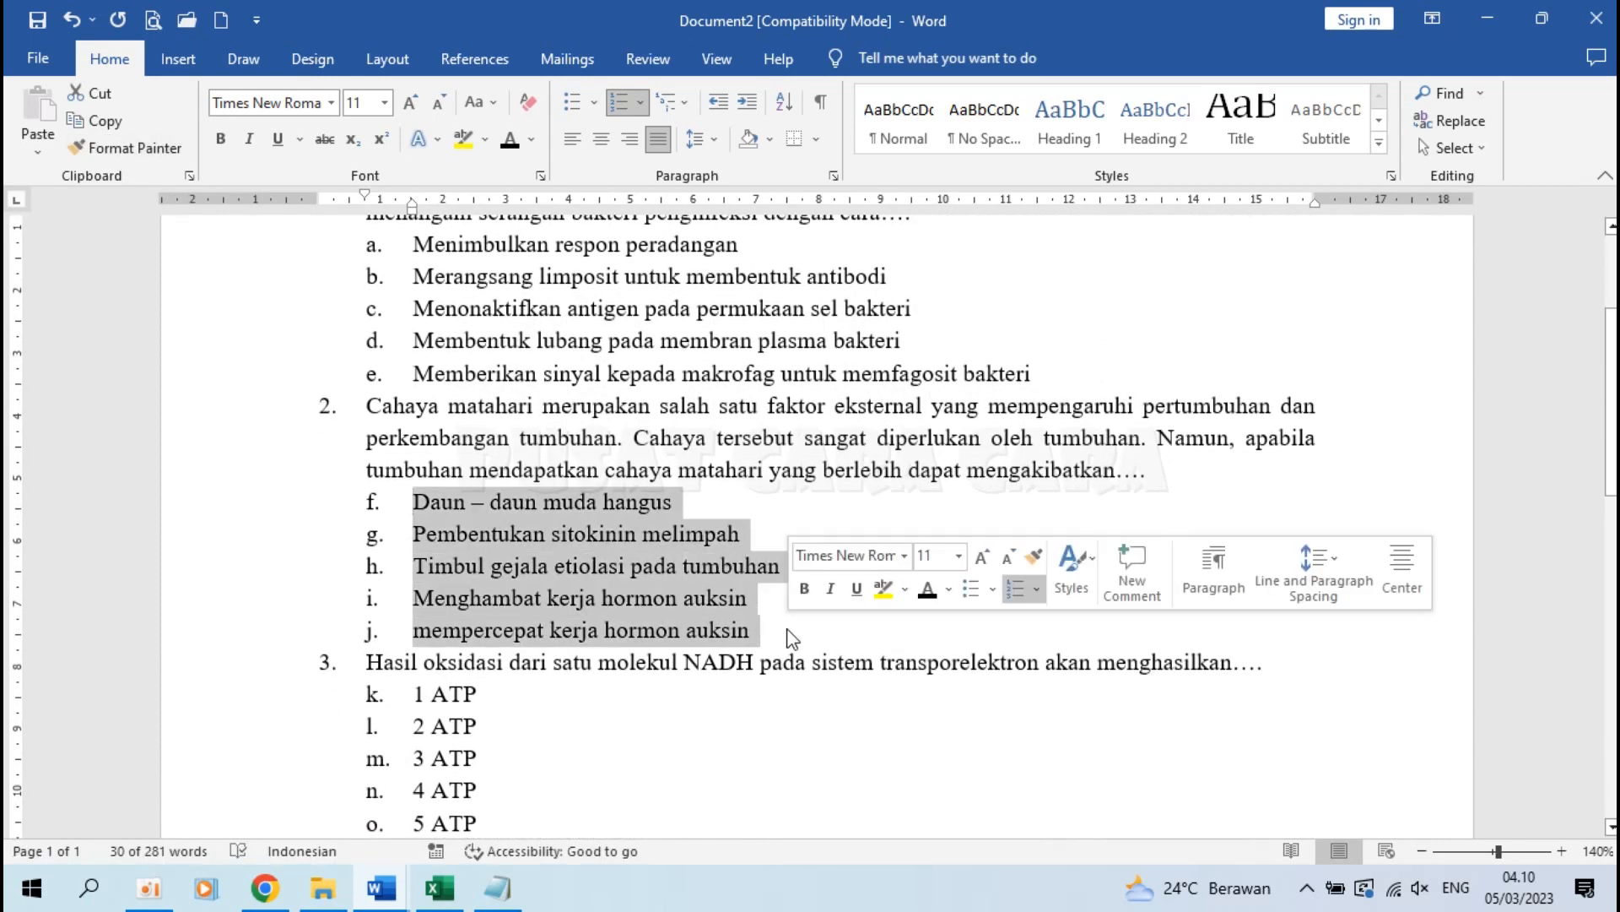
right_click(516, 565)
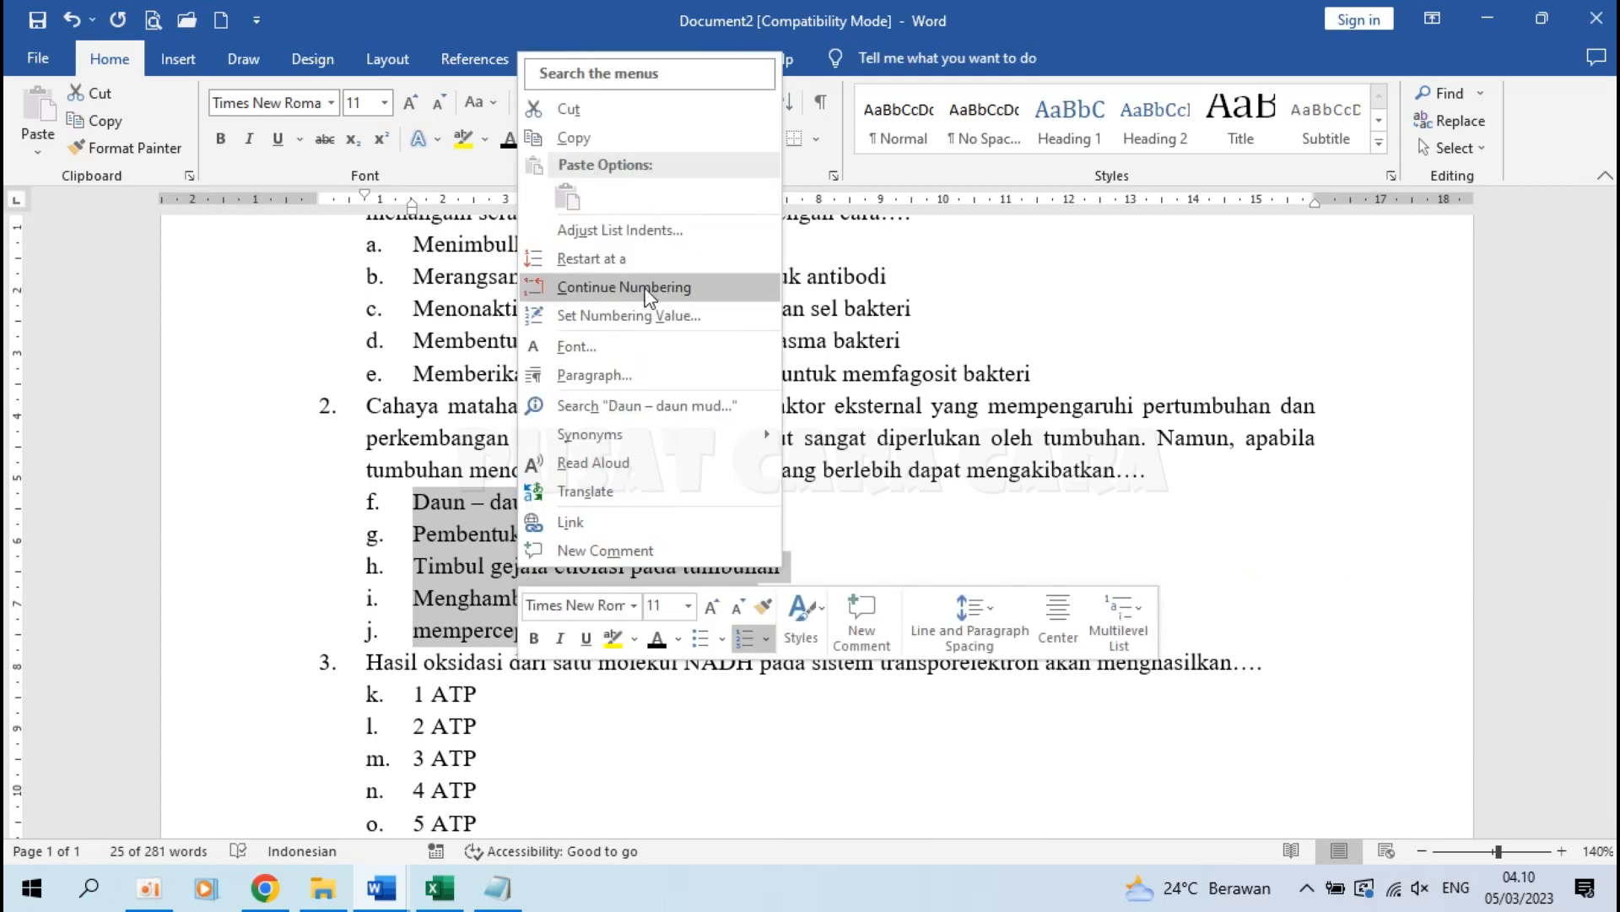
click(646, 260)
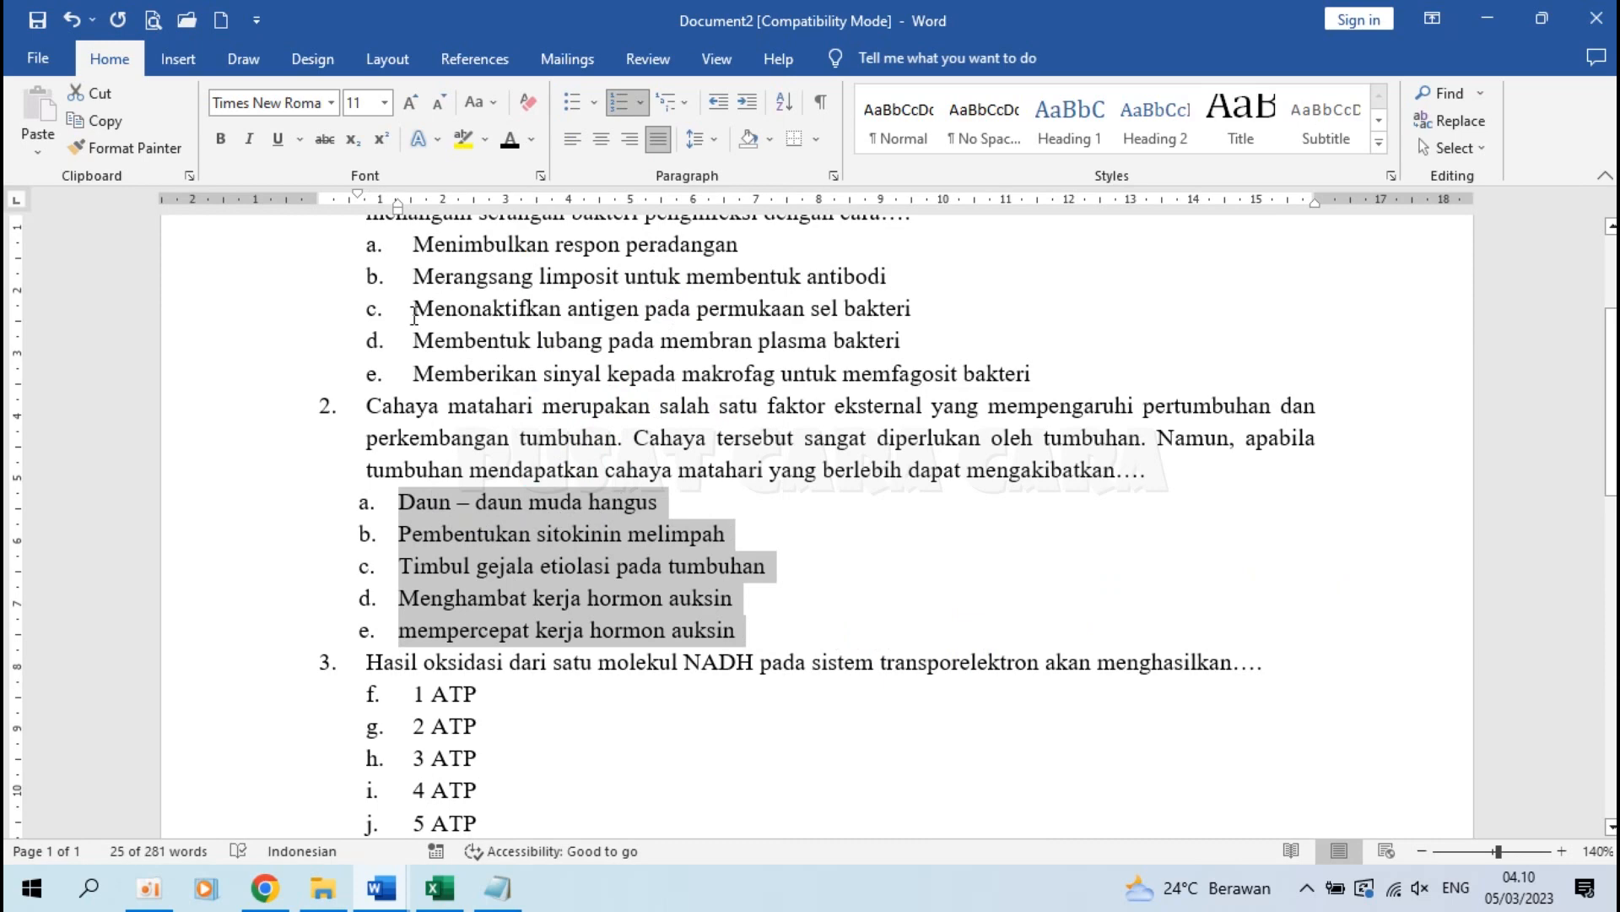
drag(358, 194, 412, 203)
Restart the lettering of question 3's ATP options at a and realign their indents with the options above
scroll(415, 461, down, 2)
scroll(415, 461, down, 2)
drag(421, 325, 532, 454)
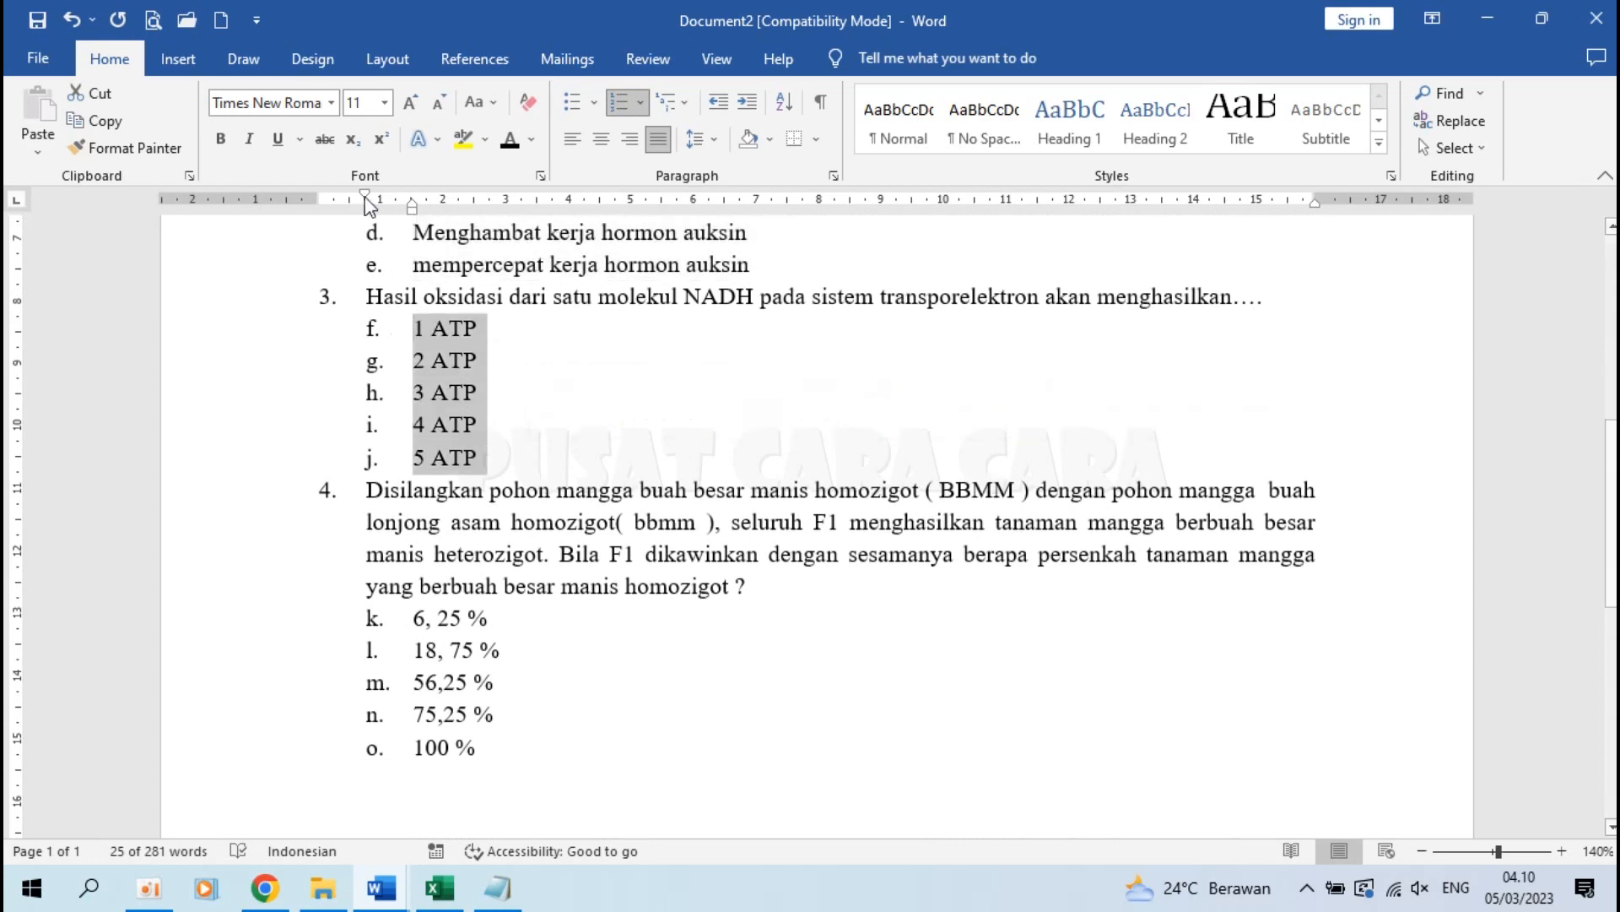
right_click(437, 371)
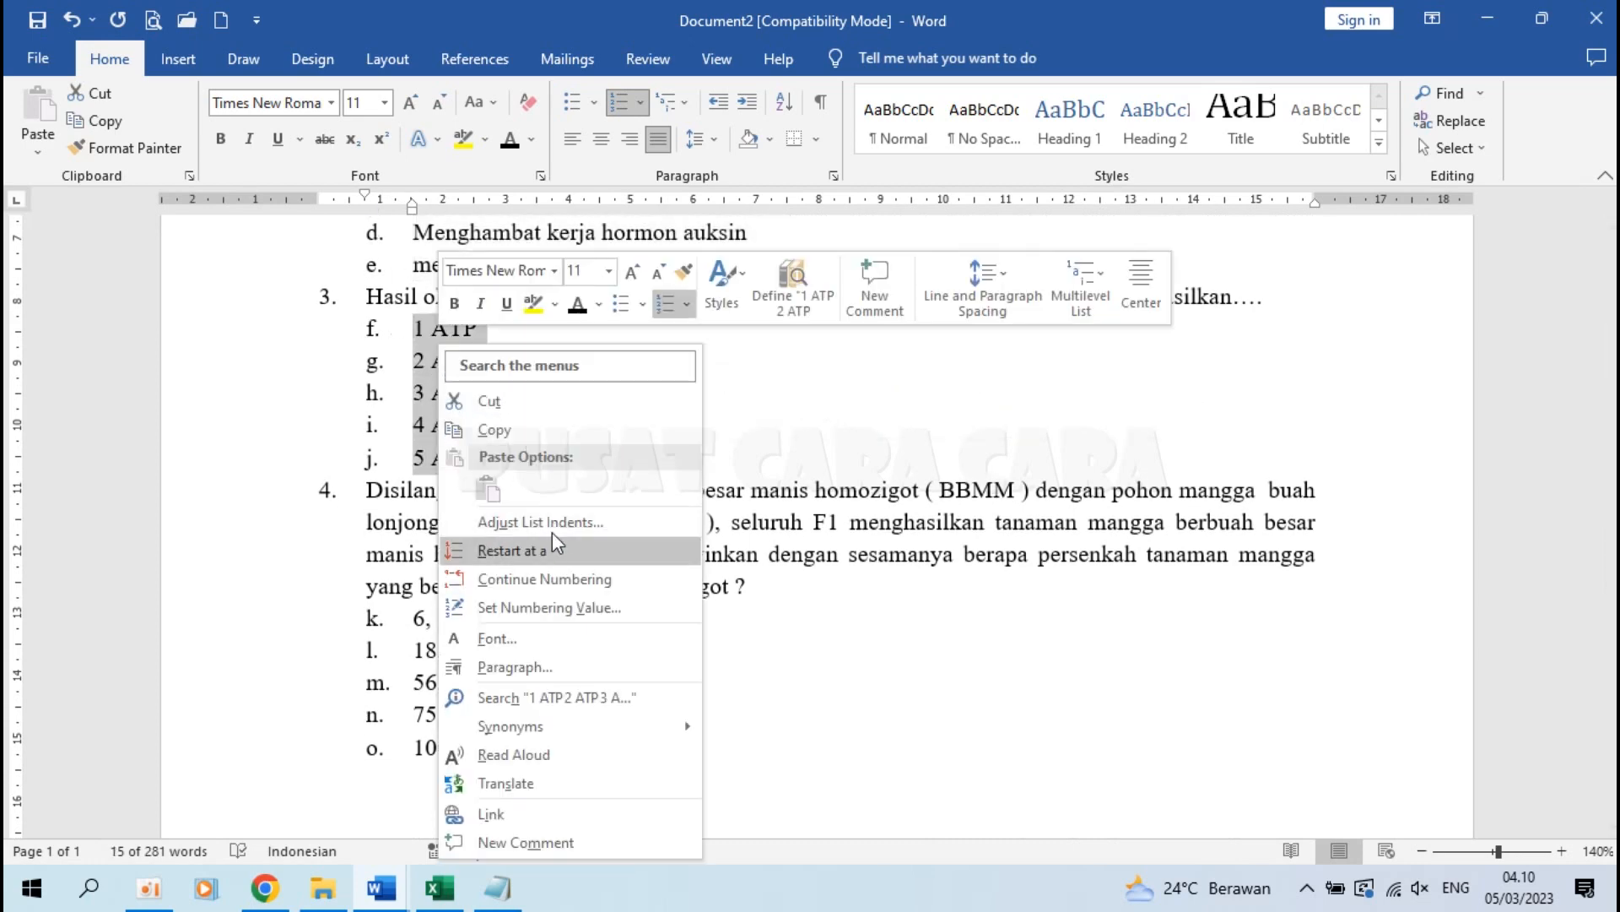
click(558, 545)
drag(364, 192, 412, 205)
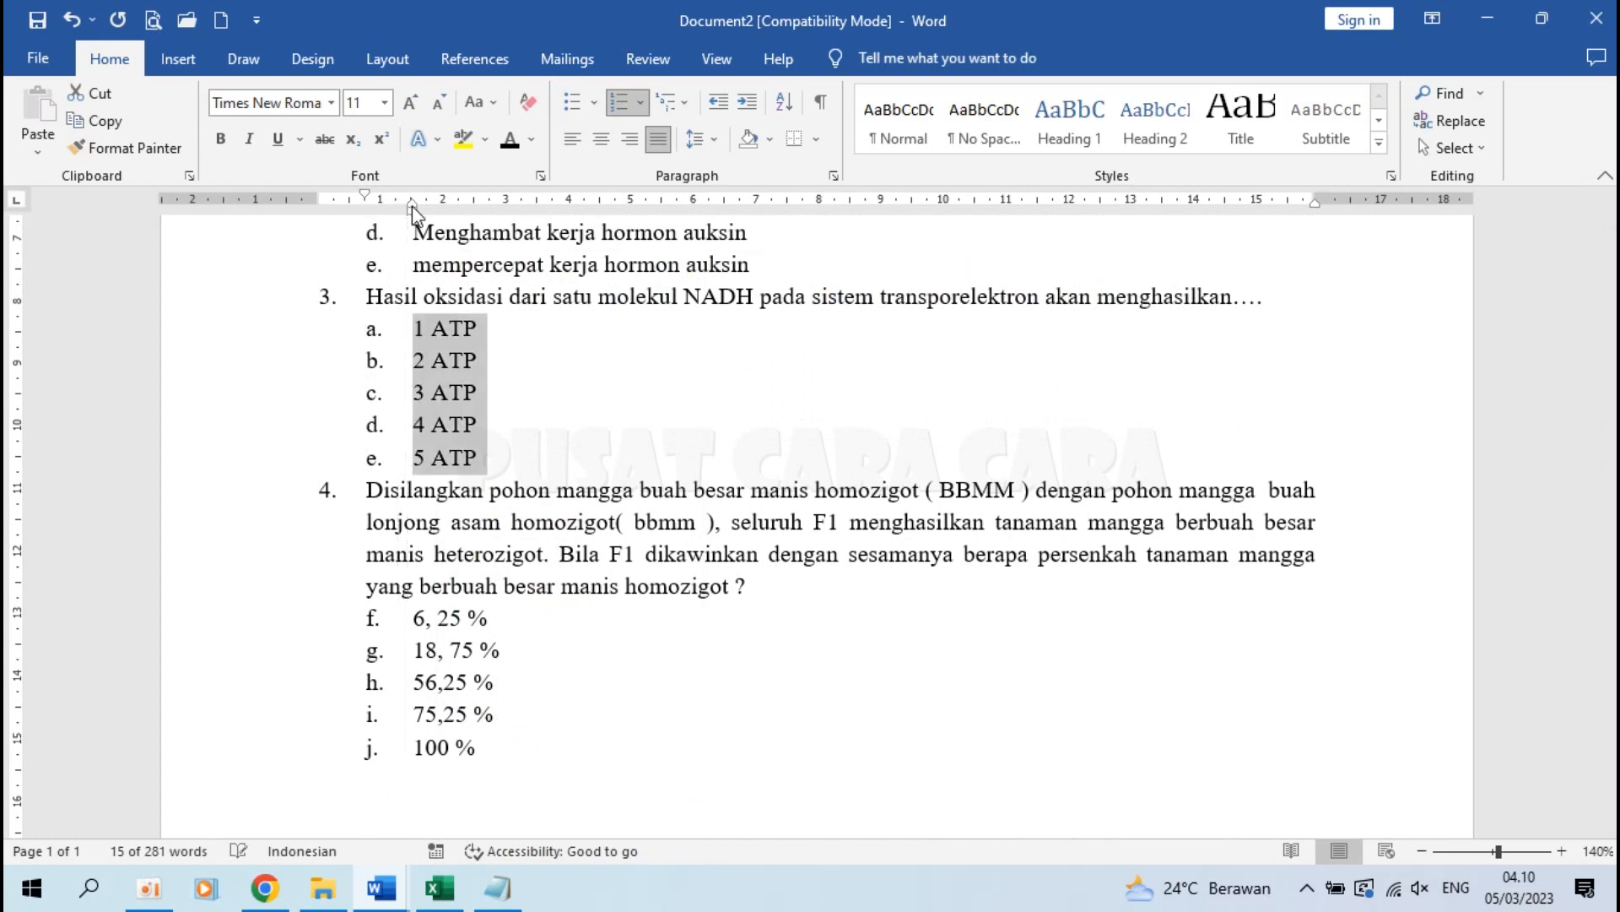
click(420, 611)
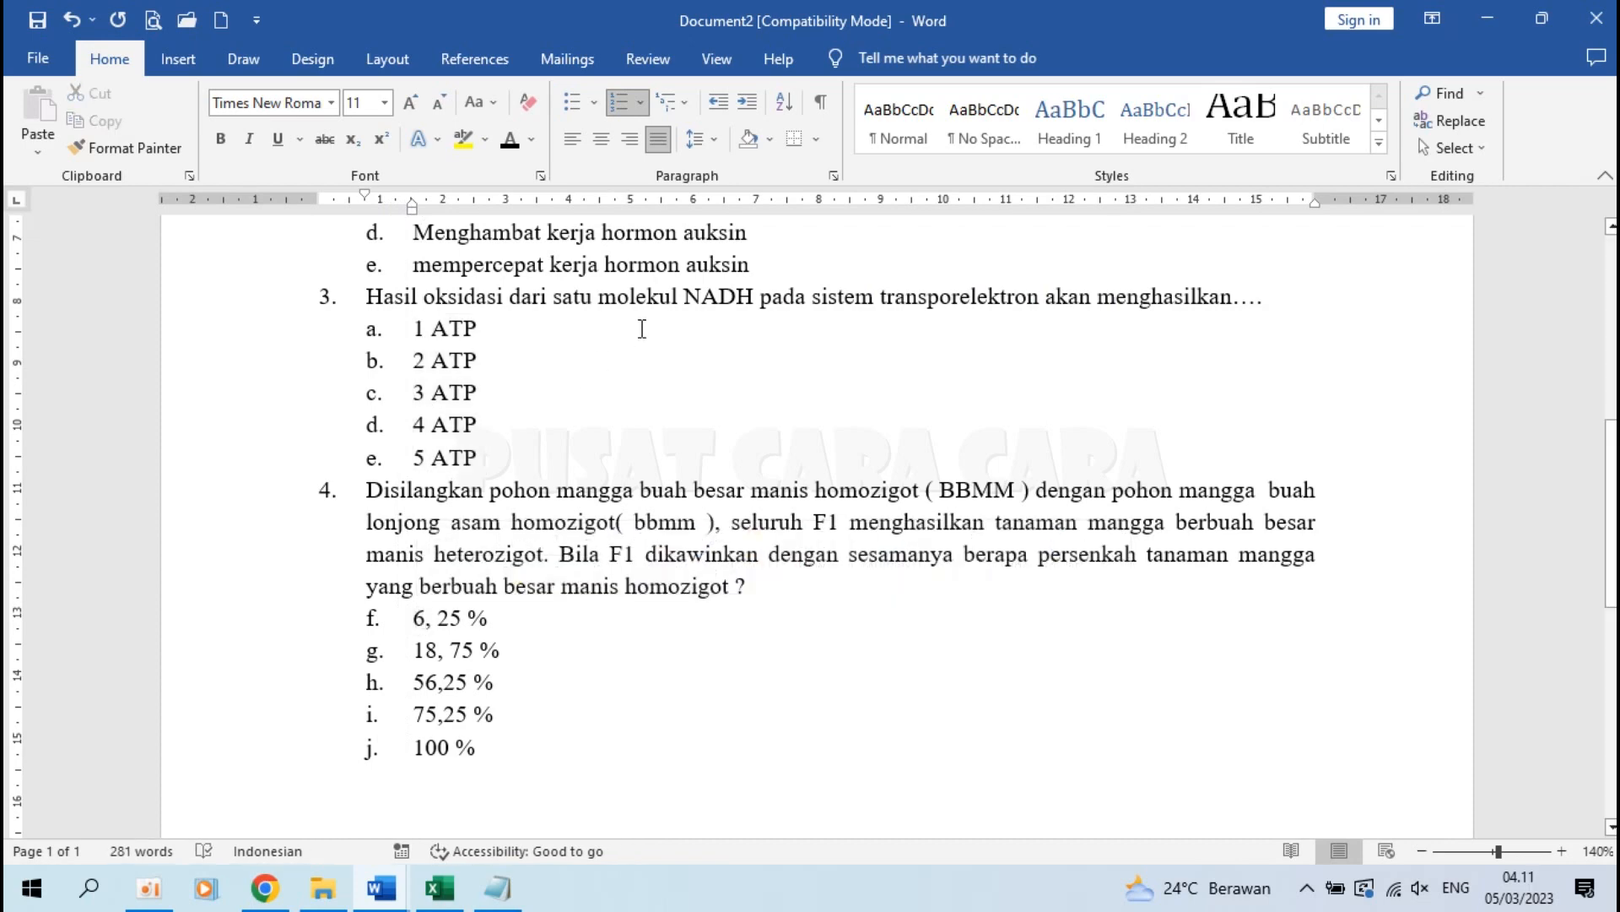
scroll(642, 328, up, 5)
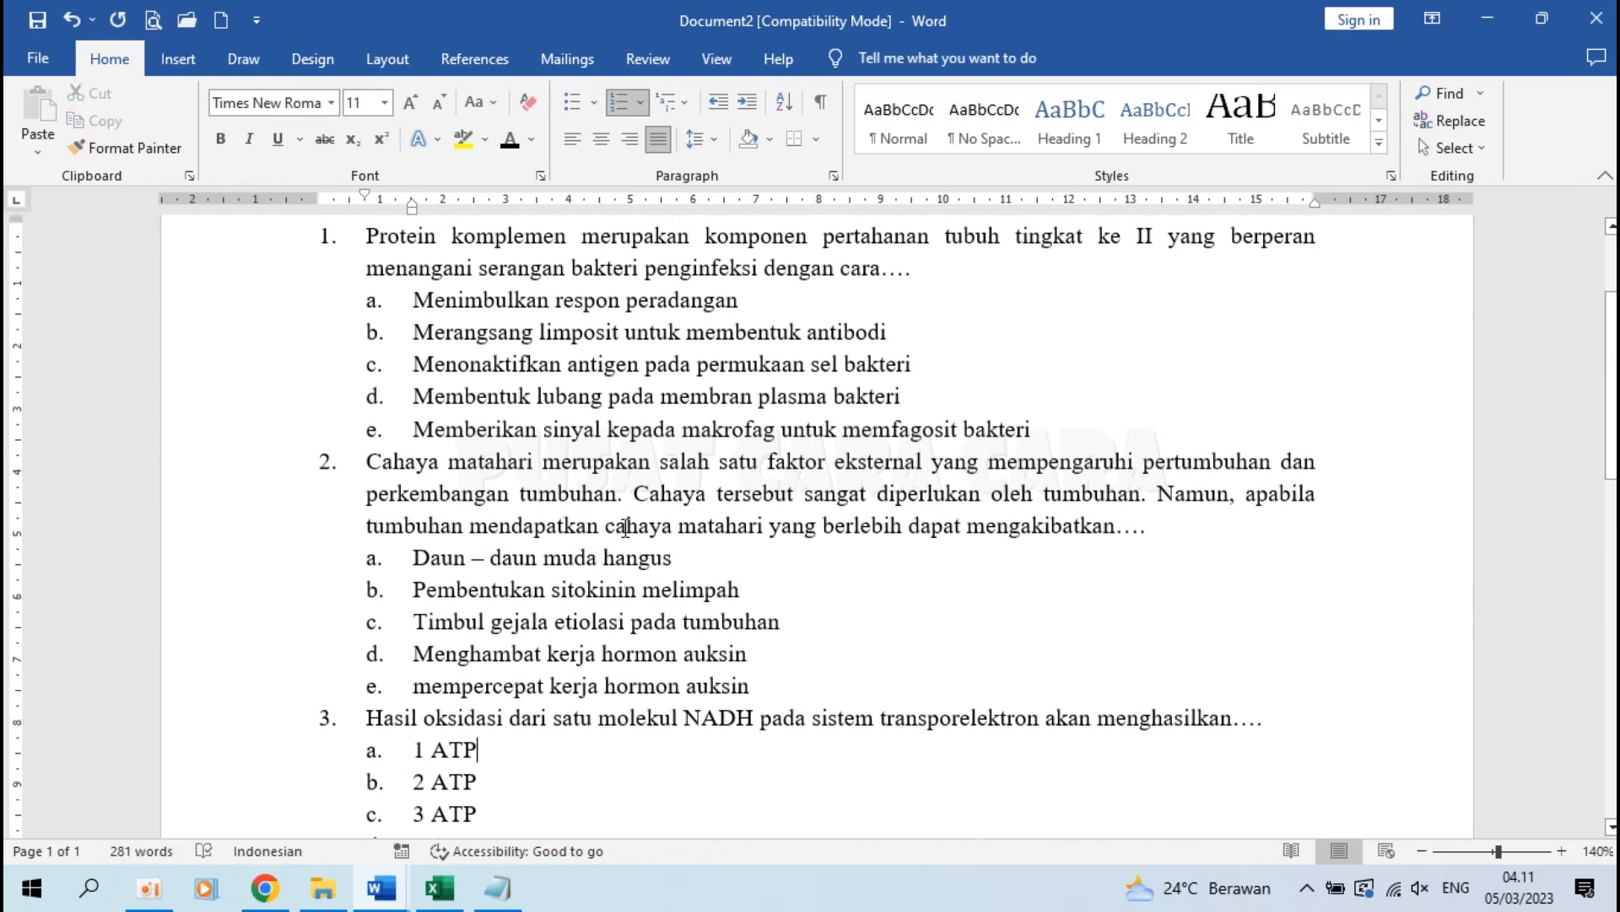
Switch to the Latihan Format Painter workbook in Excel, and merge, center and bold the title PEMERINTAH KOTA BANDUNG across A1:G1
click(438, 891)
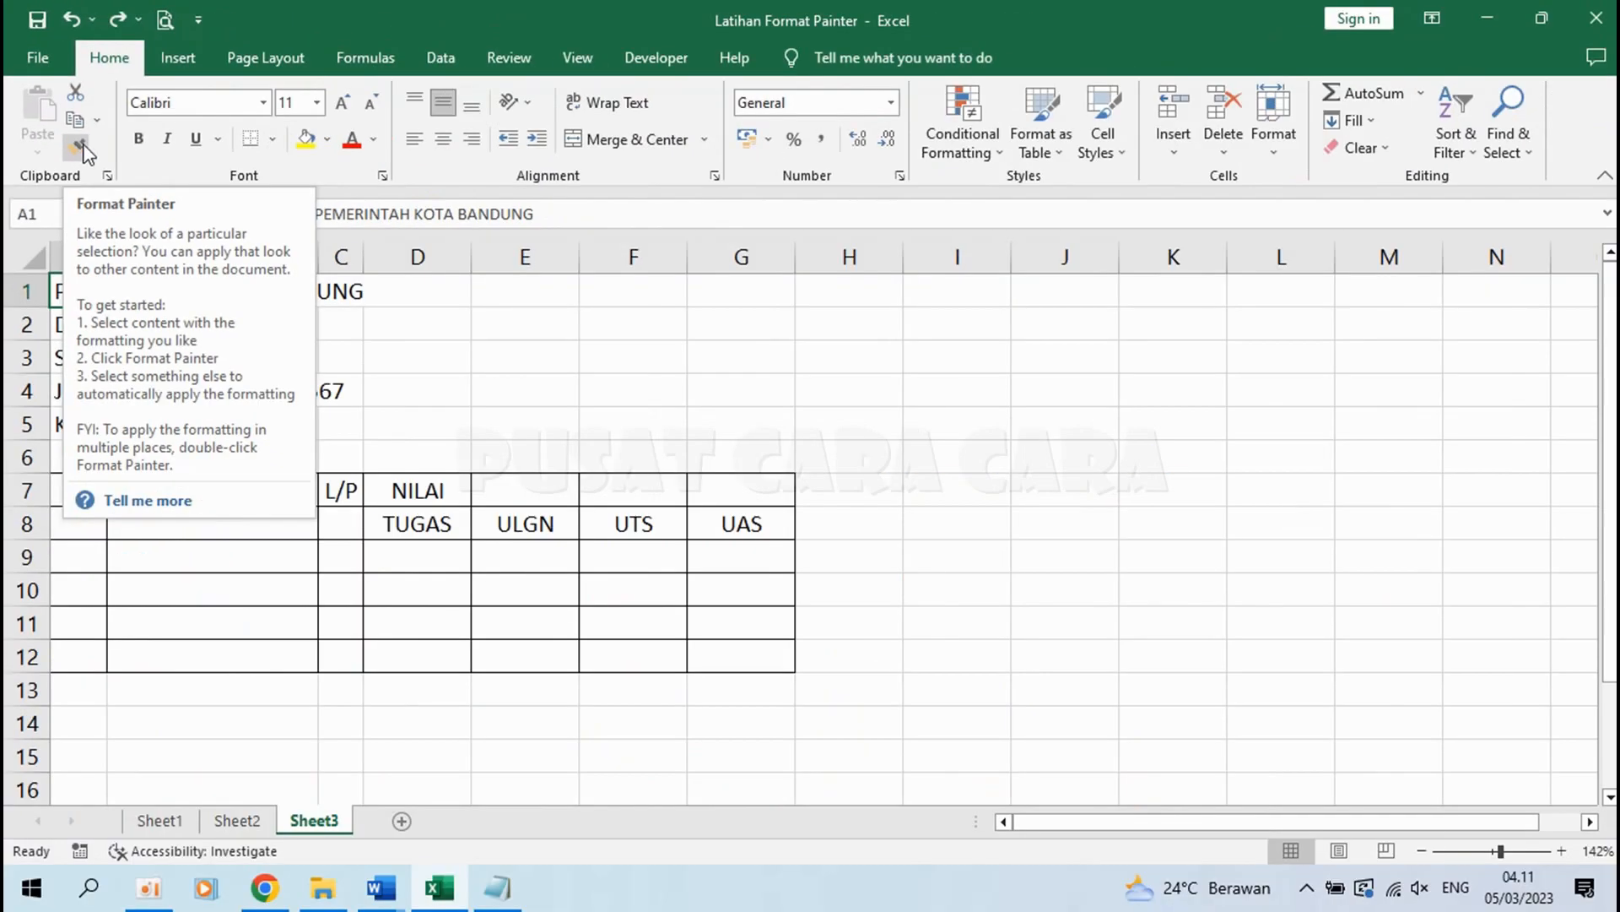
click(514, 419)
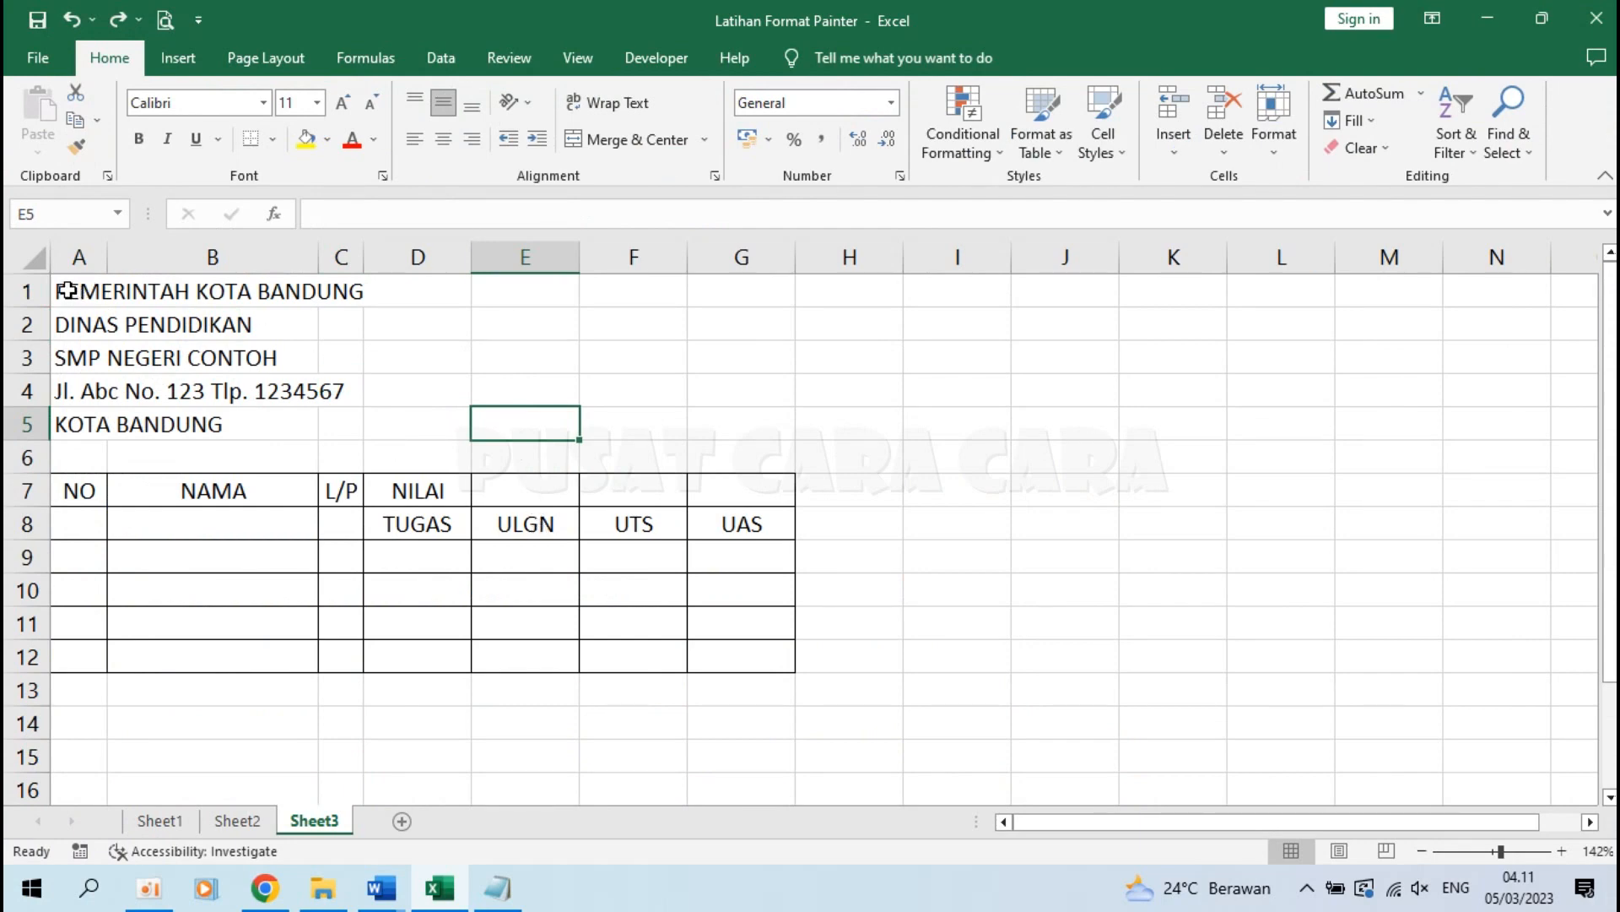
drag(70, 291, 87, 242)
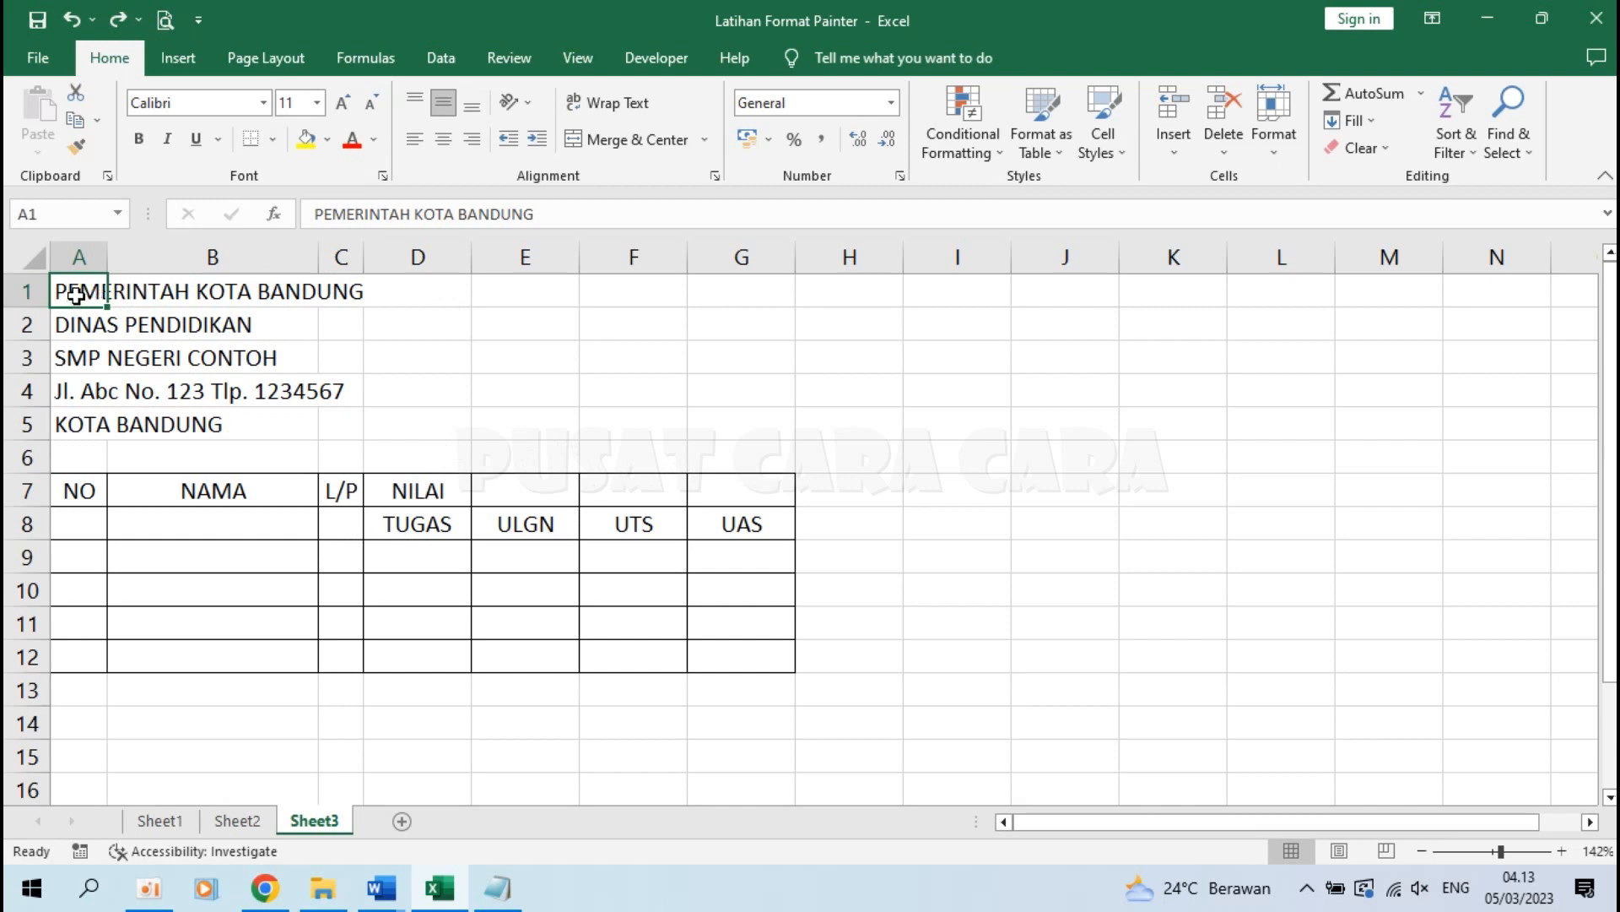
drag(75, 295, 722, 288)
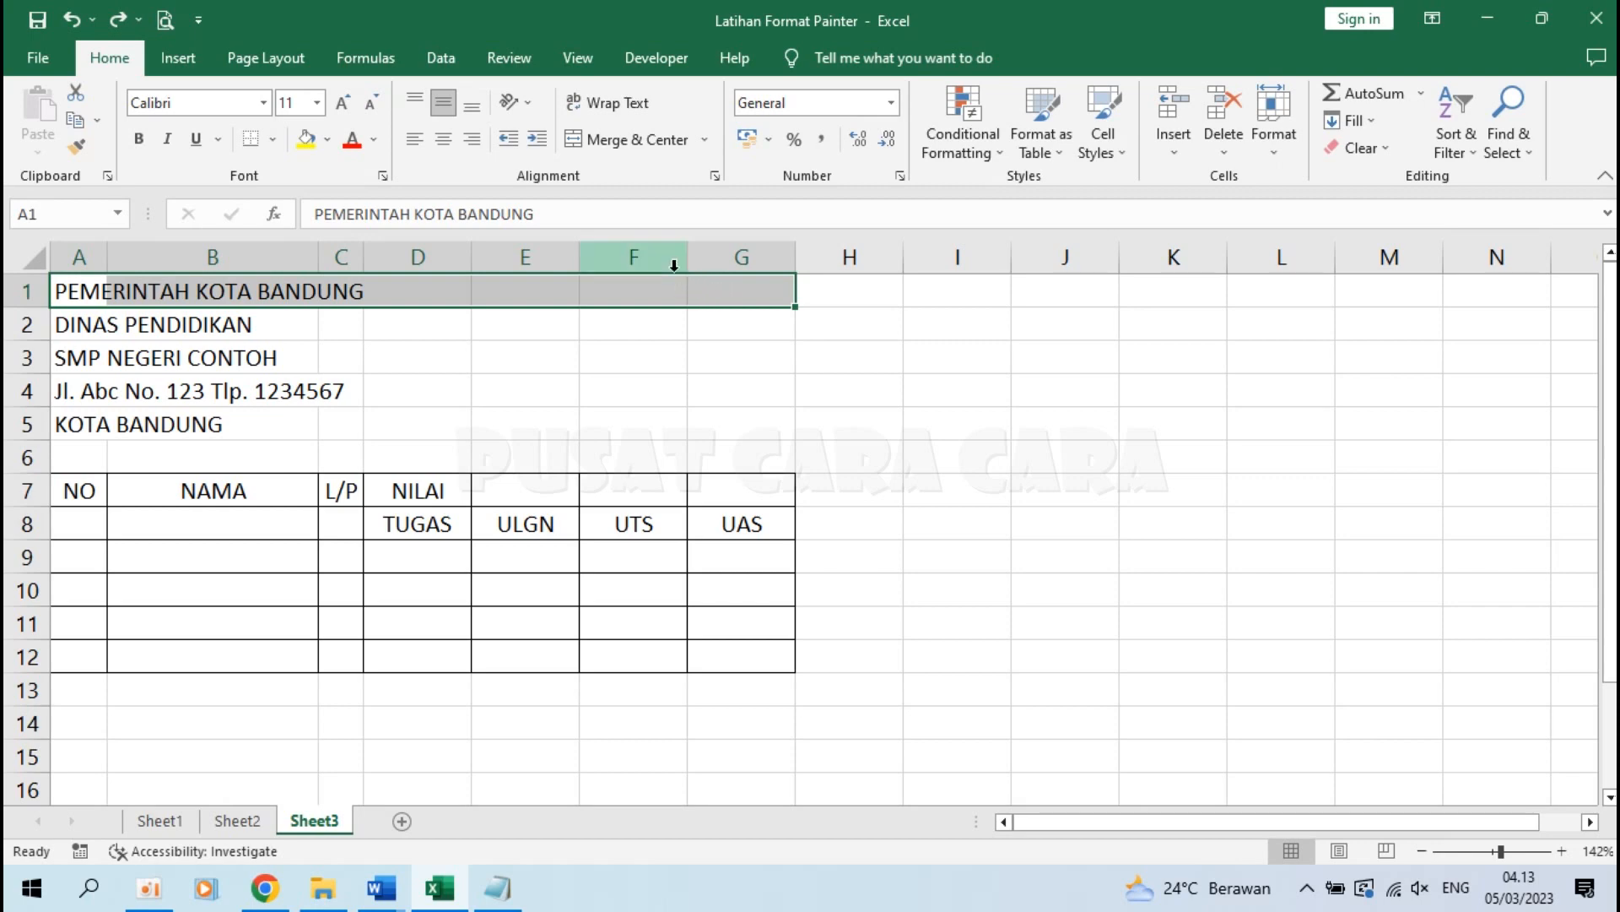
click(638, 148)
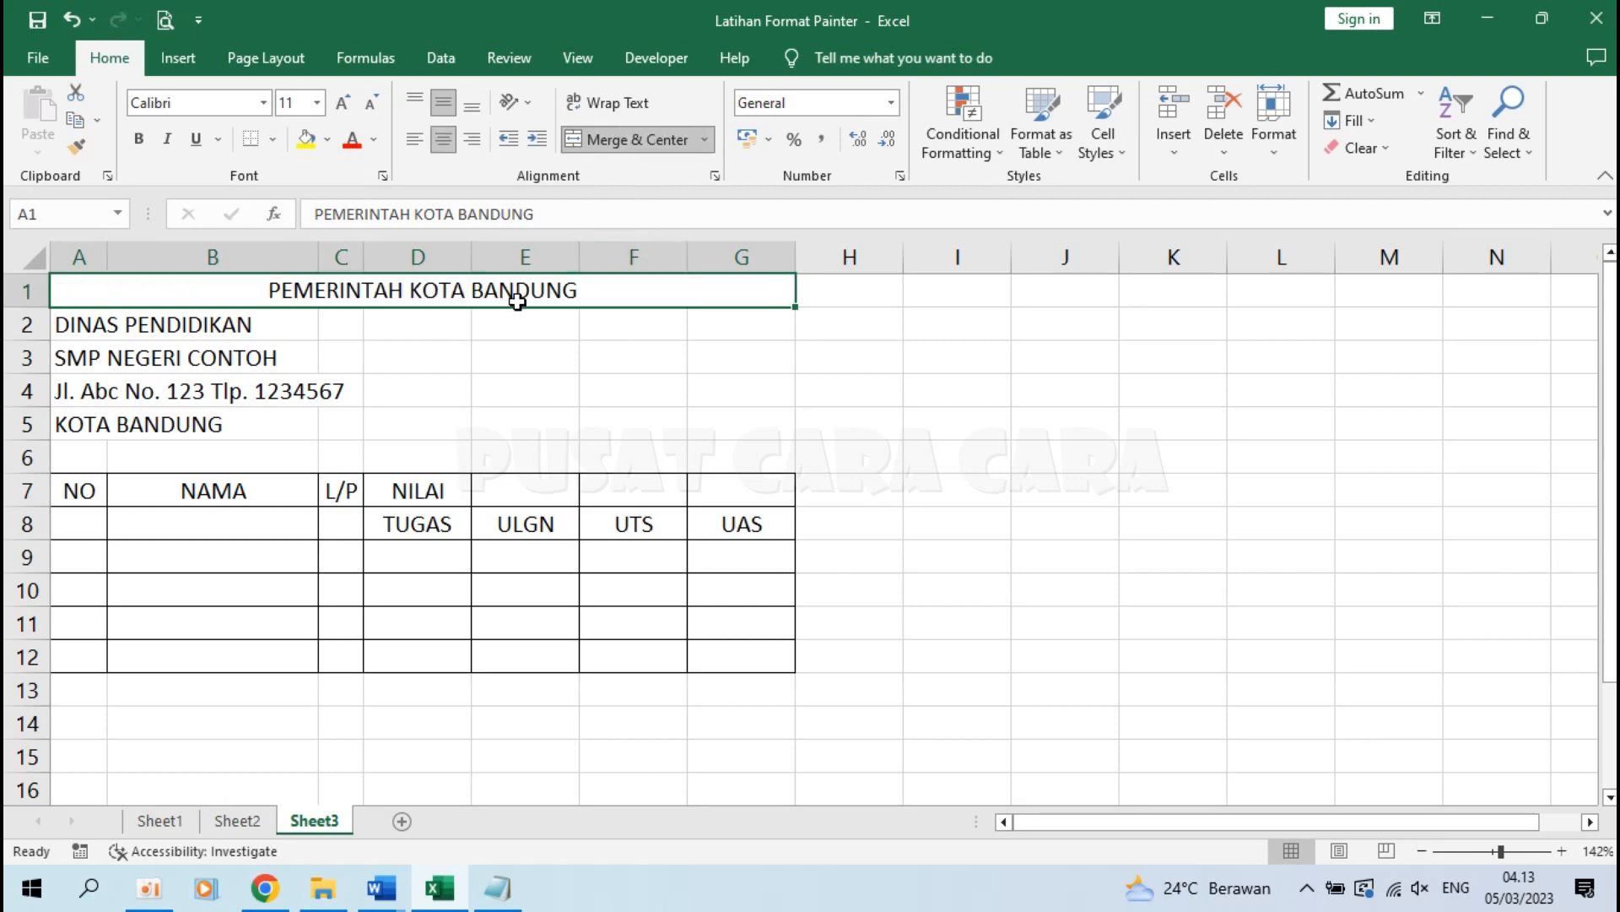
click(140, 141)
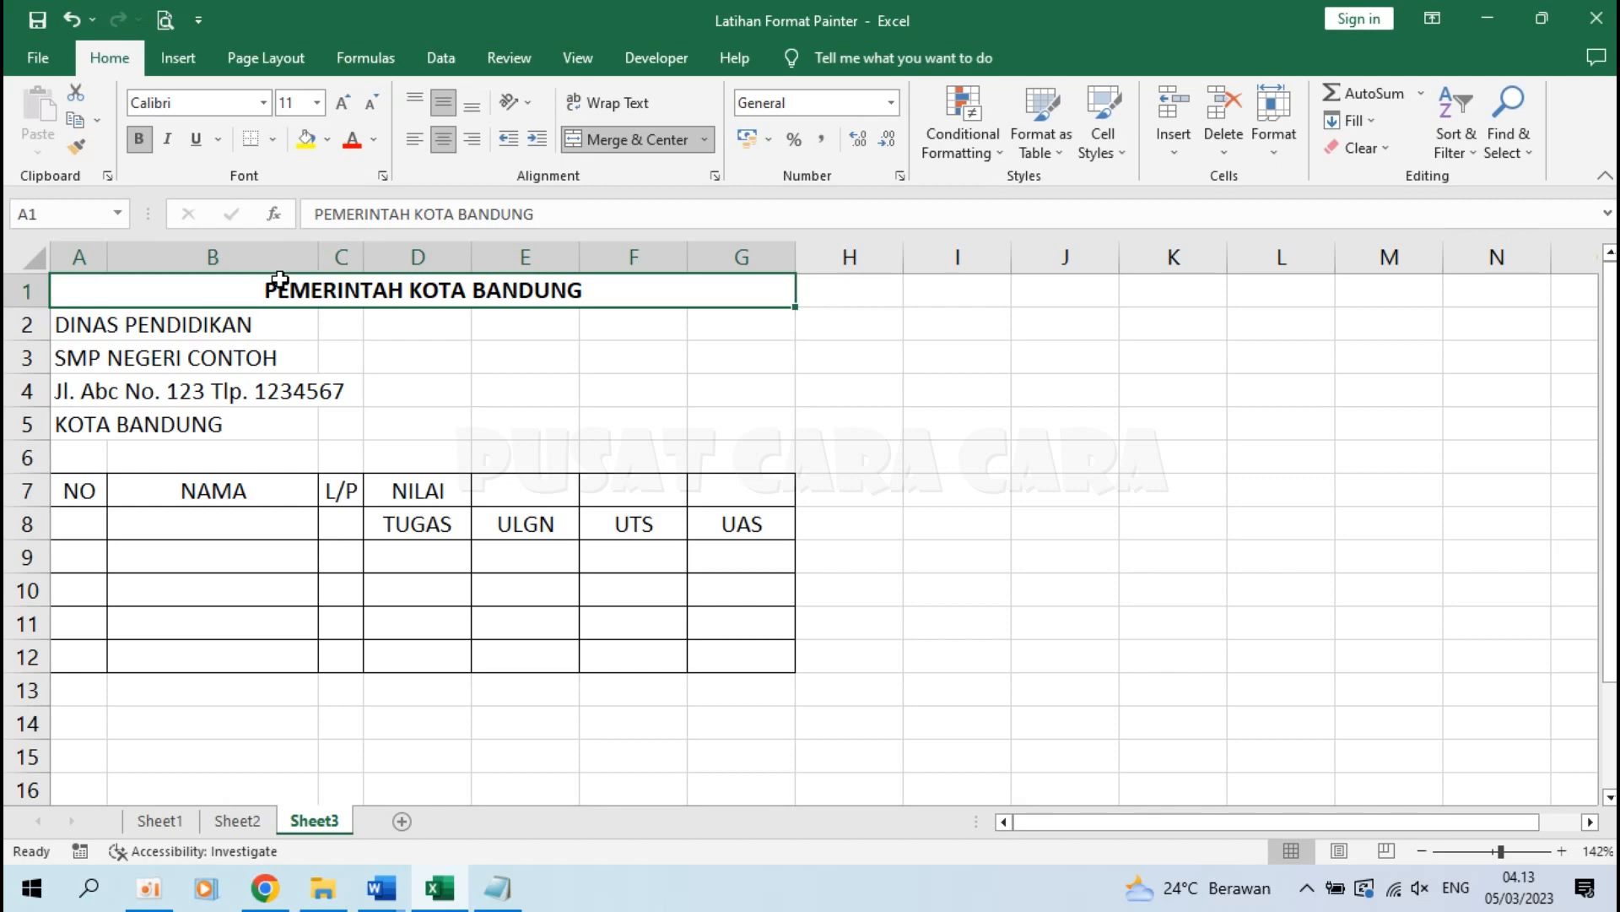
Copy the title format of row 1 with a locked Format Painter onto the heading lines in rows 2 to 5, then turn it off
click(77, 150)
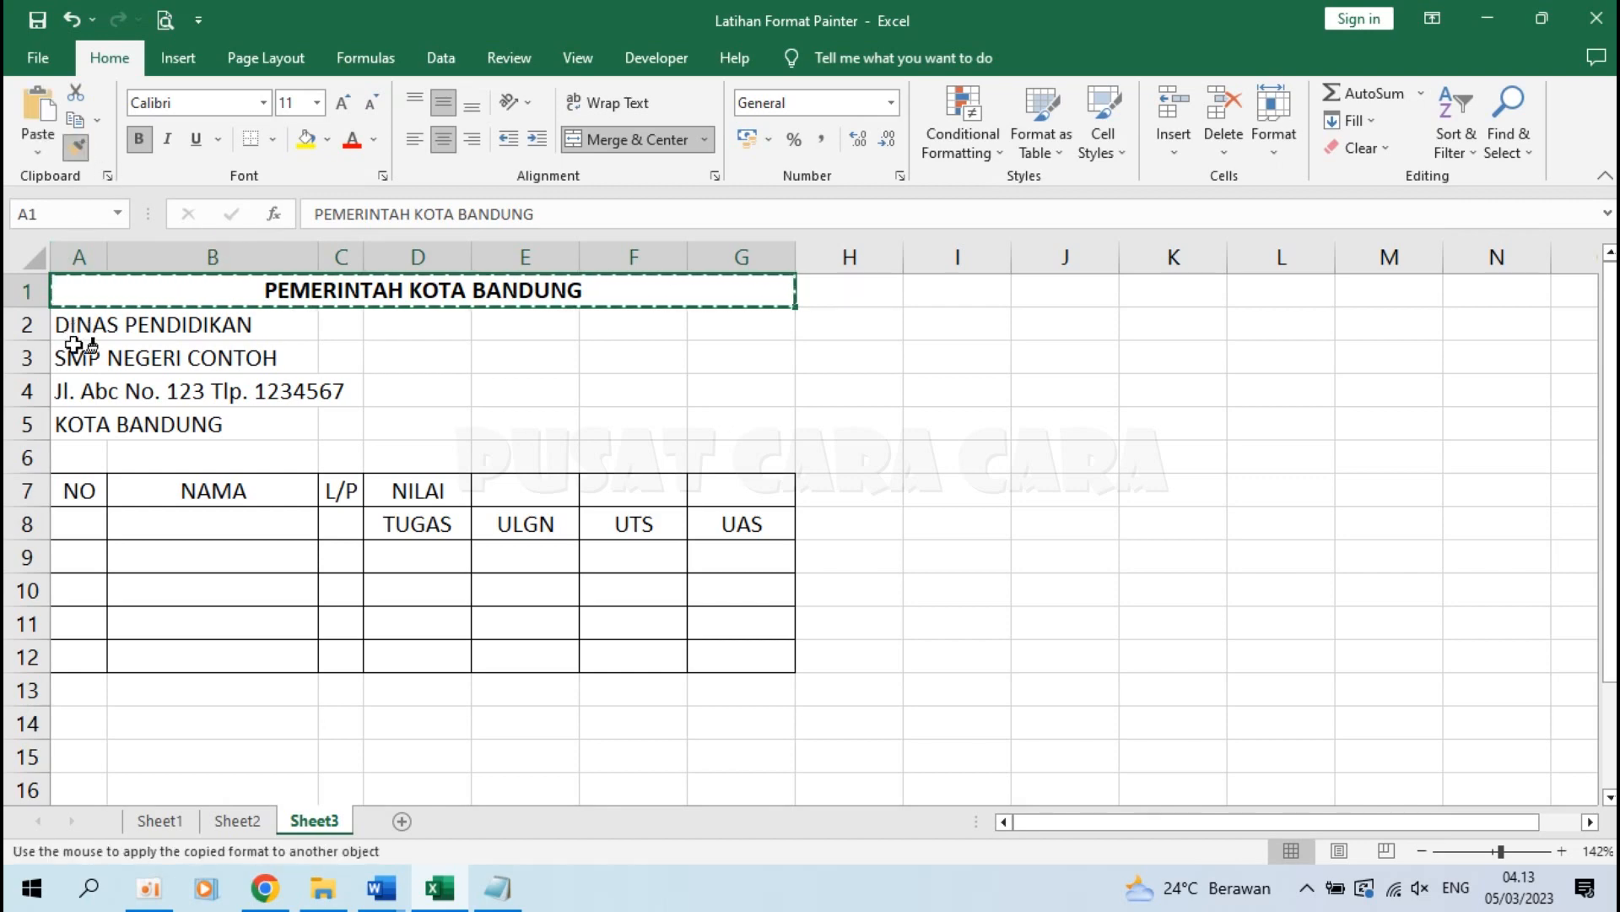
click(76, 152)
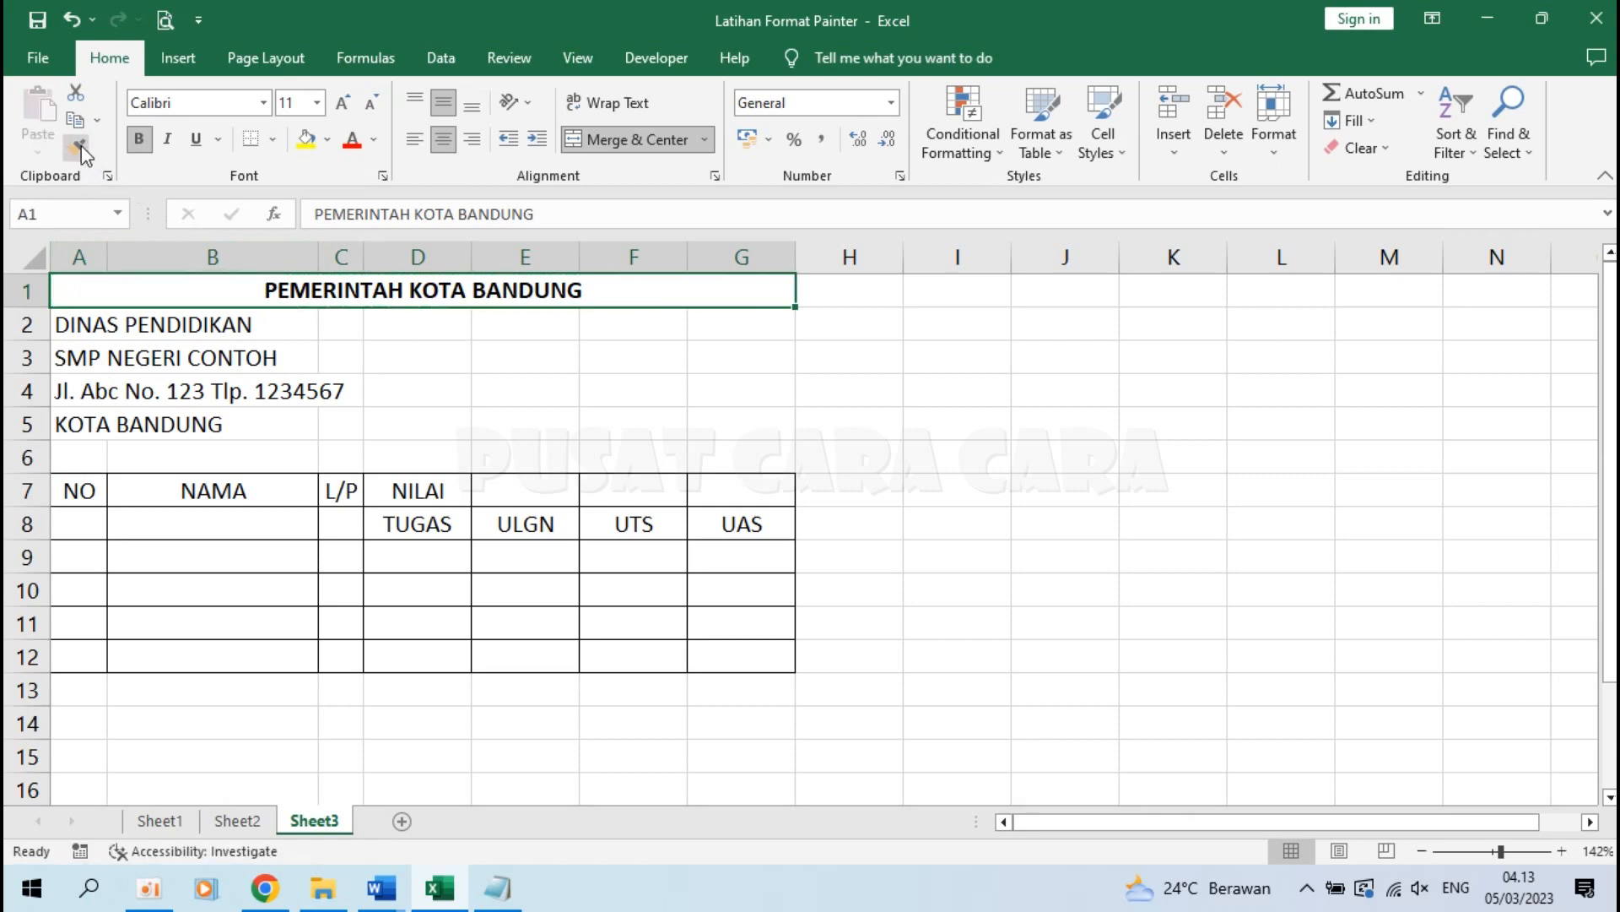
double_click(76, 152)
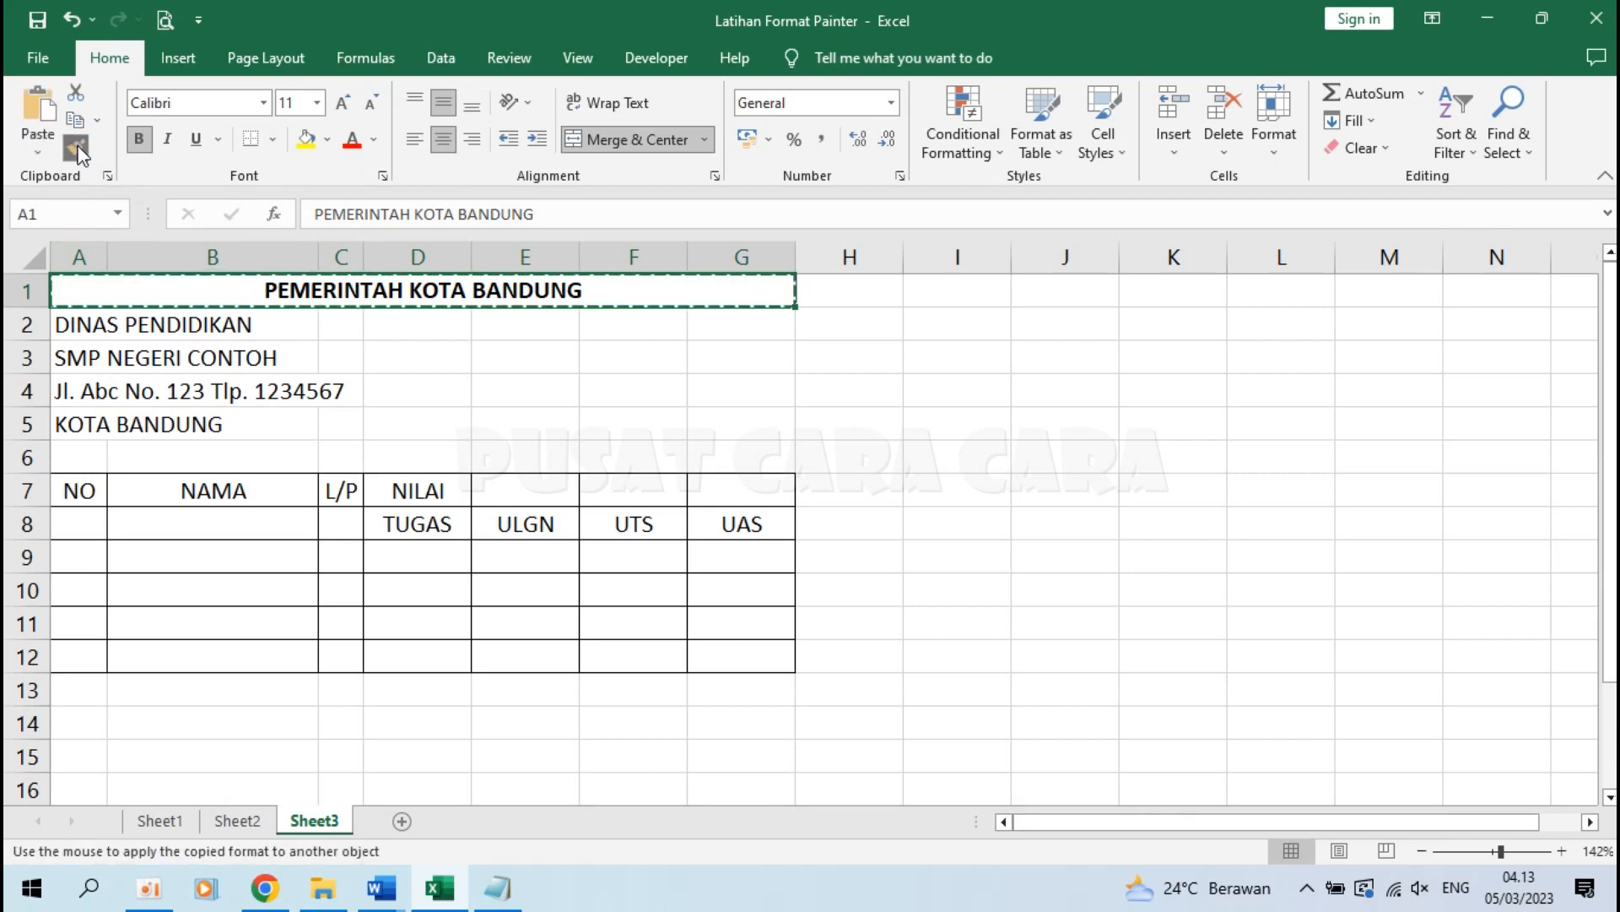
click(67, 323)
click(74, 355)
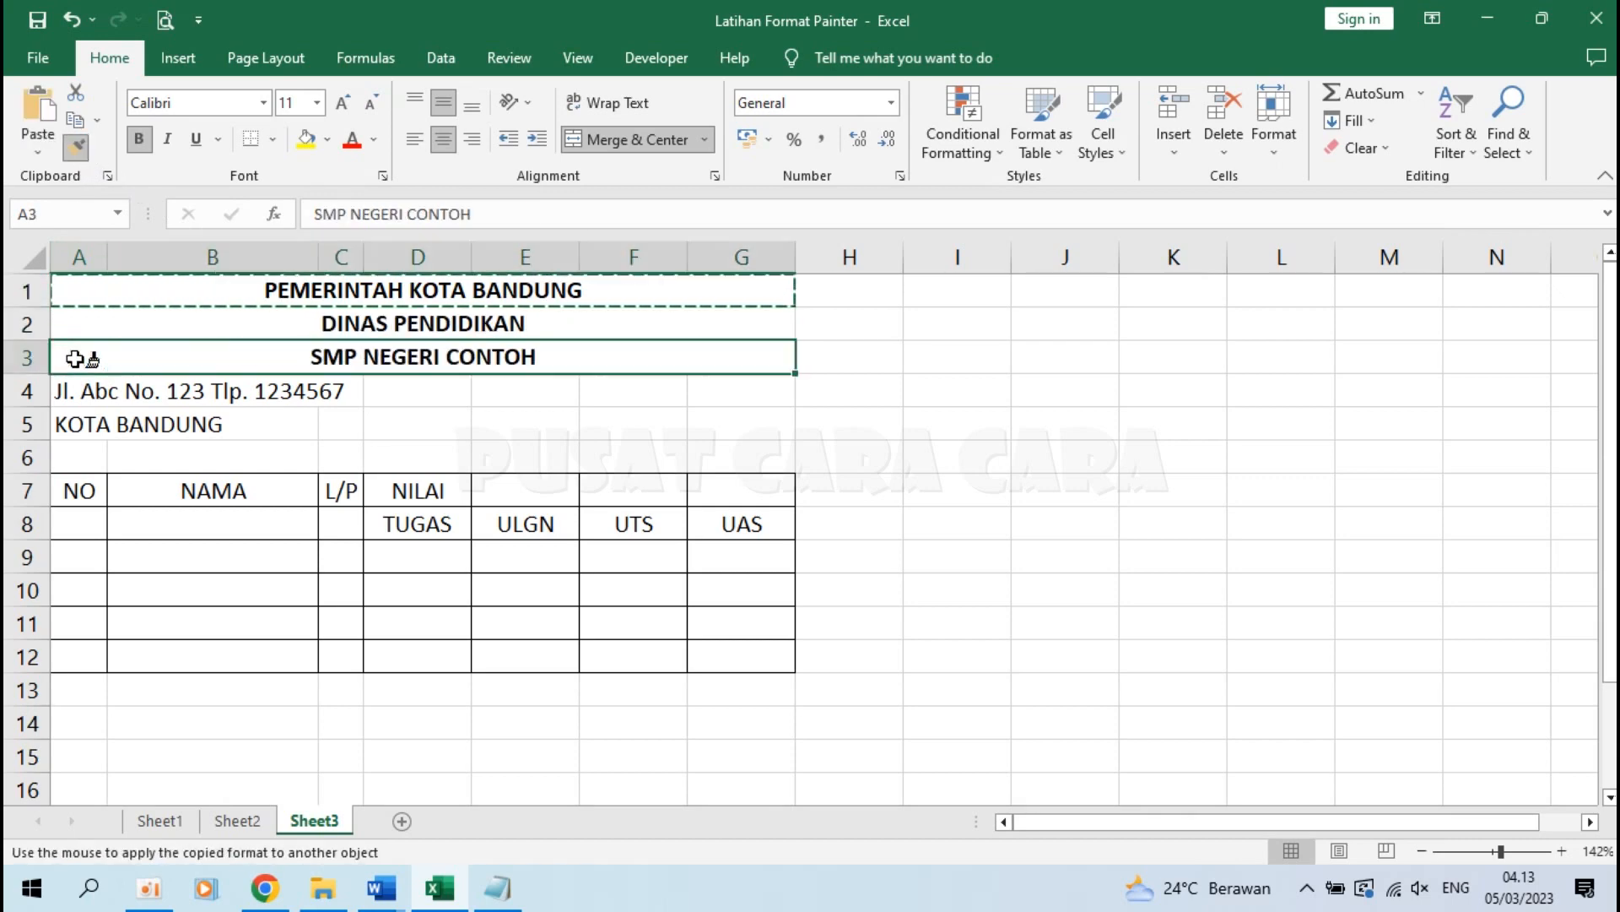
click(78, 390)
click(78, 424)
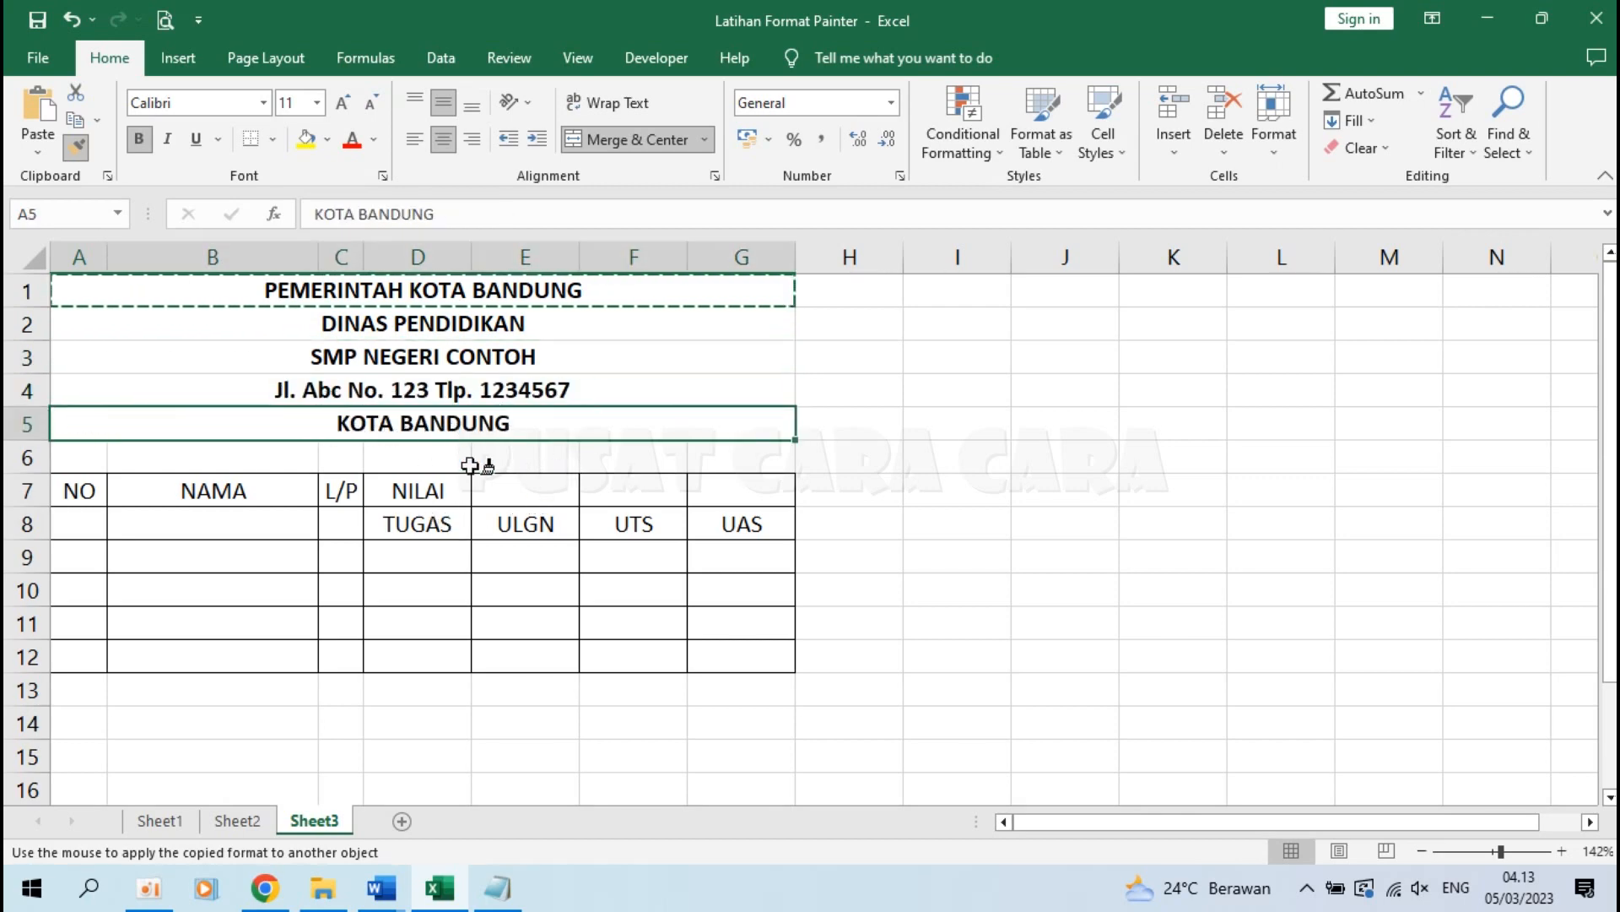
click(76, 146)
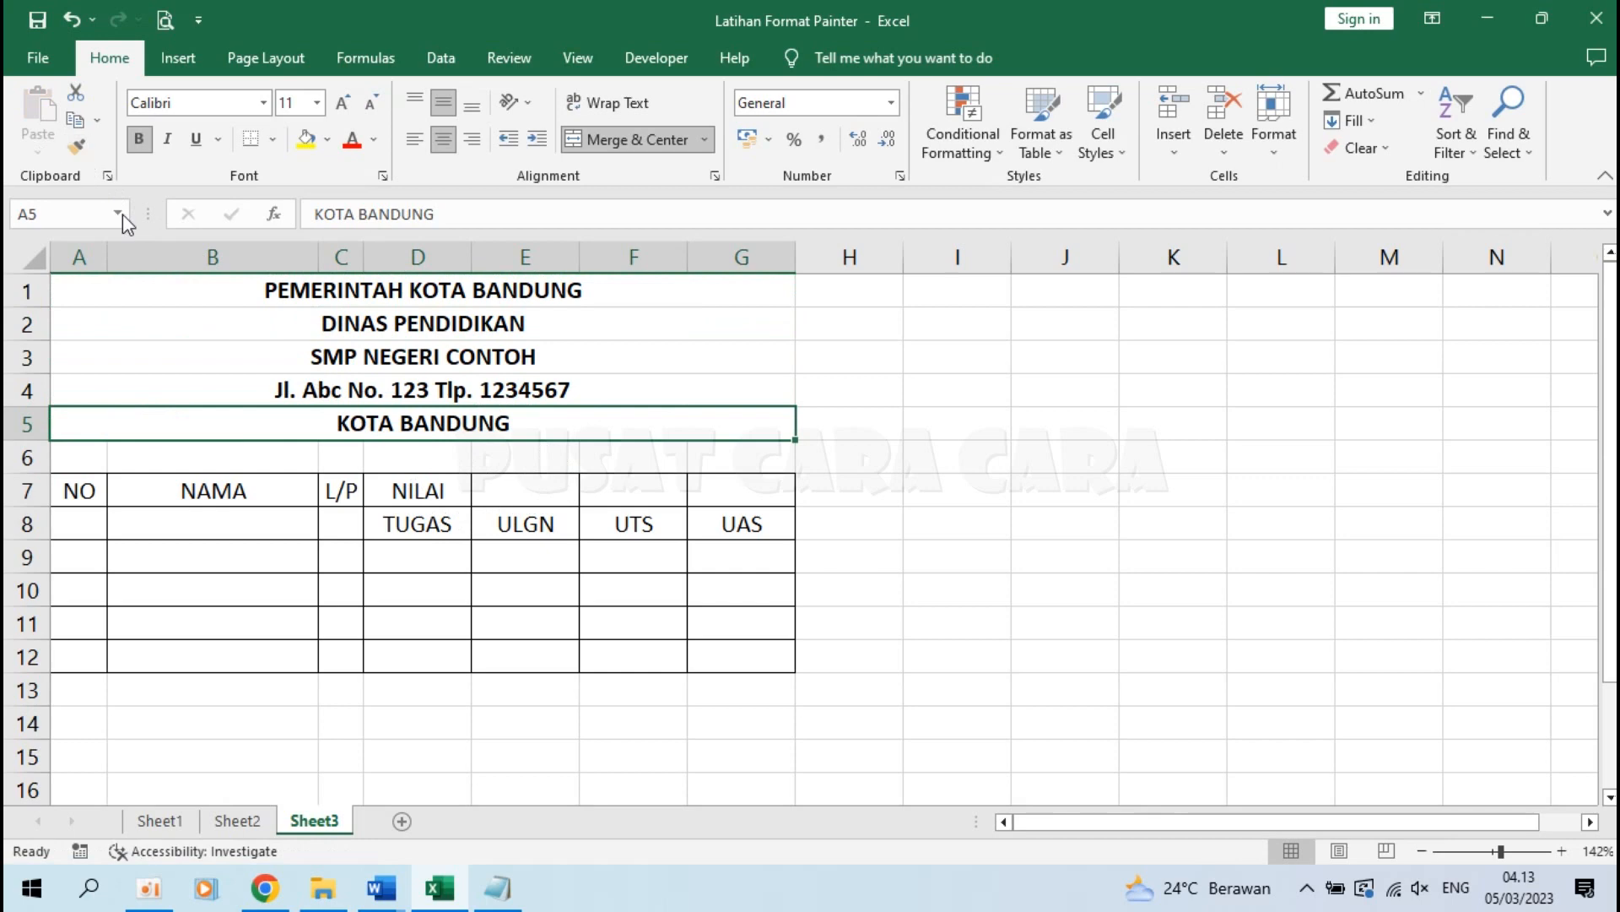
Merge and center the NO header over A7:A8 and make it bold
click(169, 546)
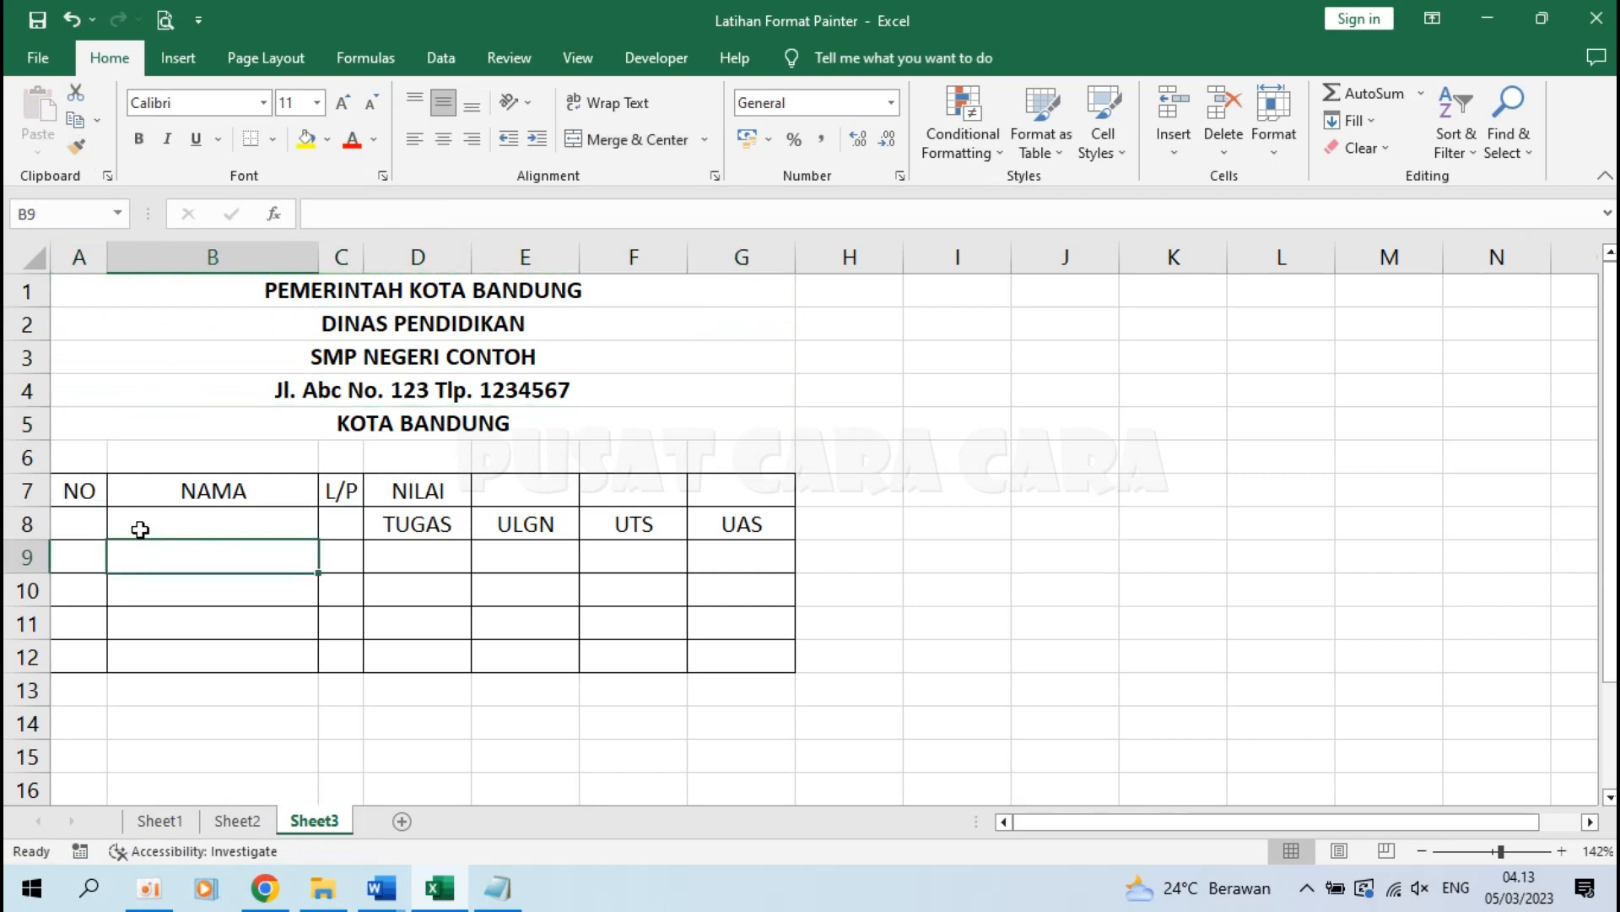
click(81, 490)
drag(83, 505, 84, 528)
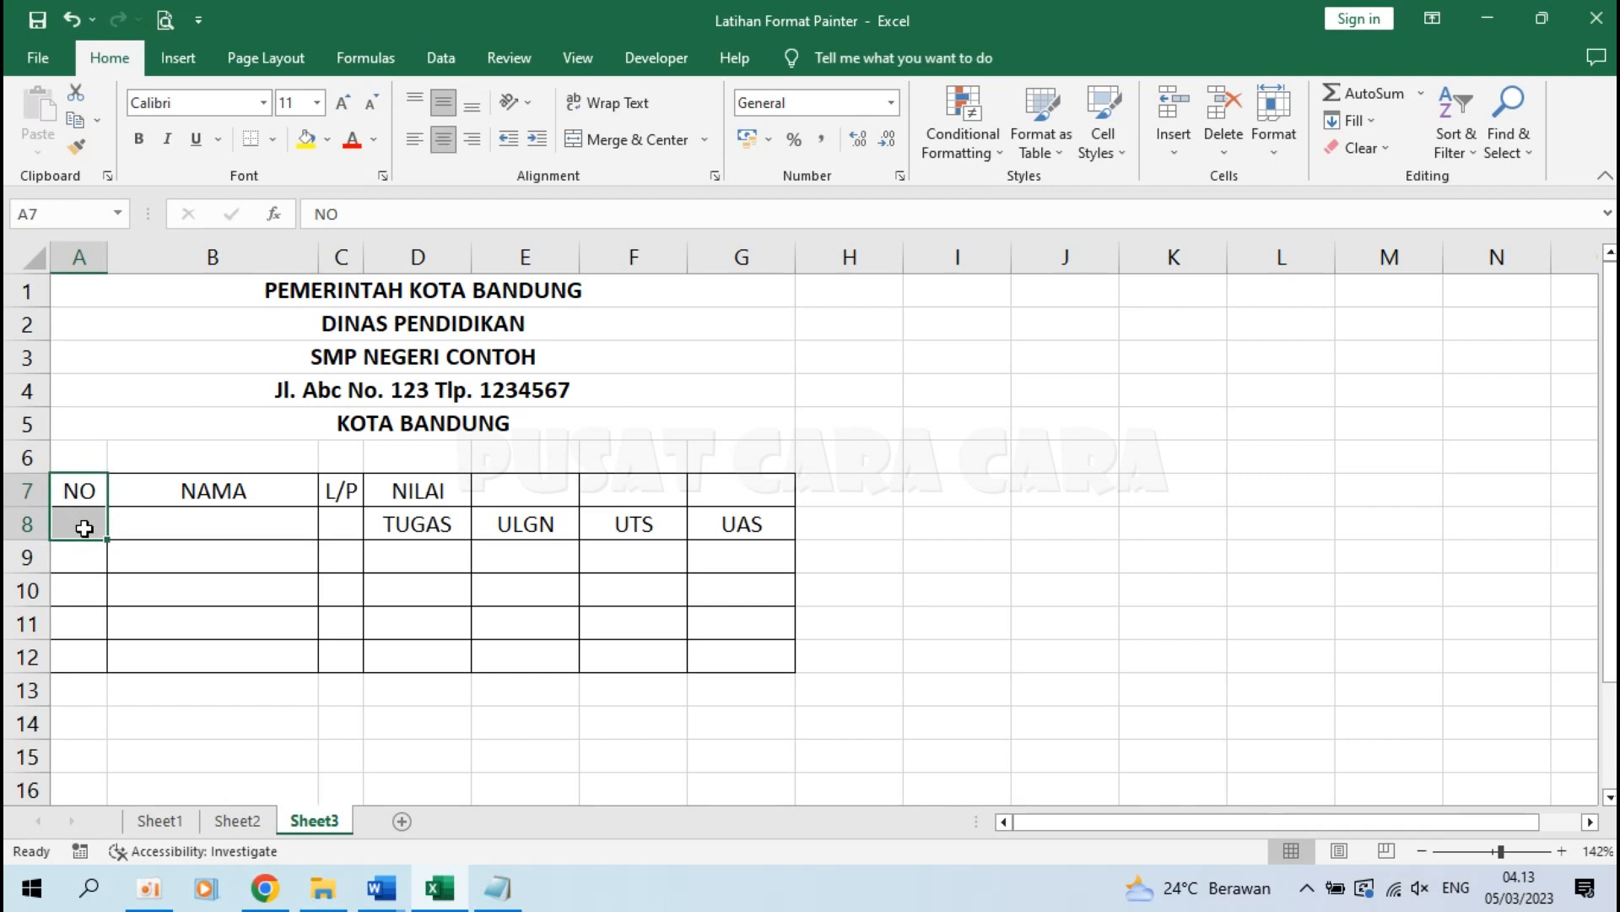
click(614, 140)
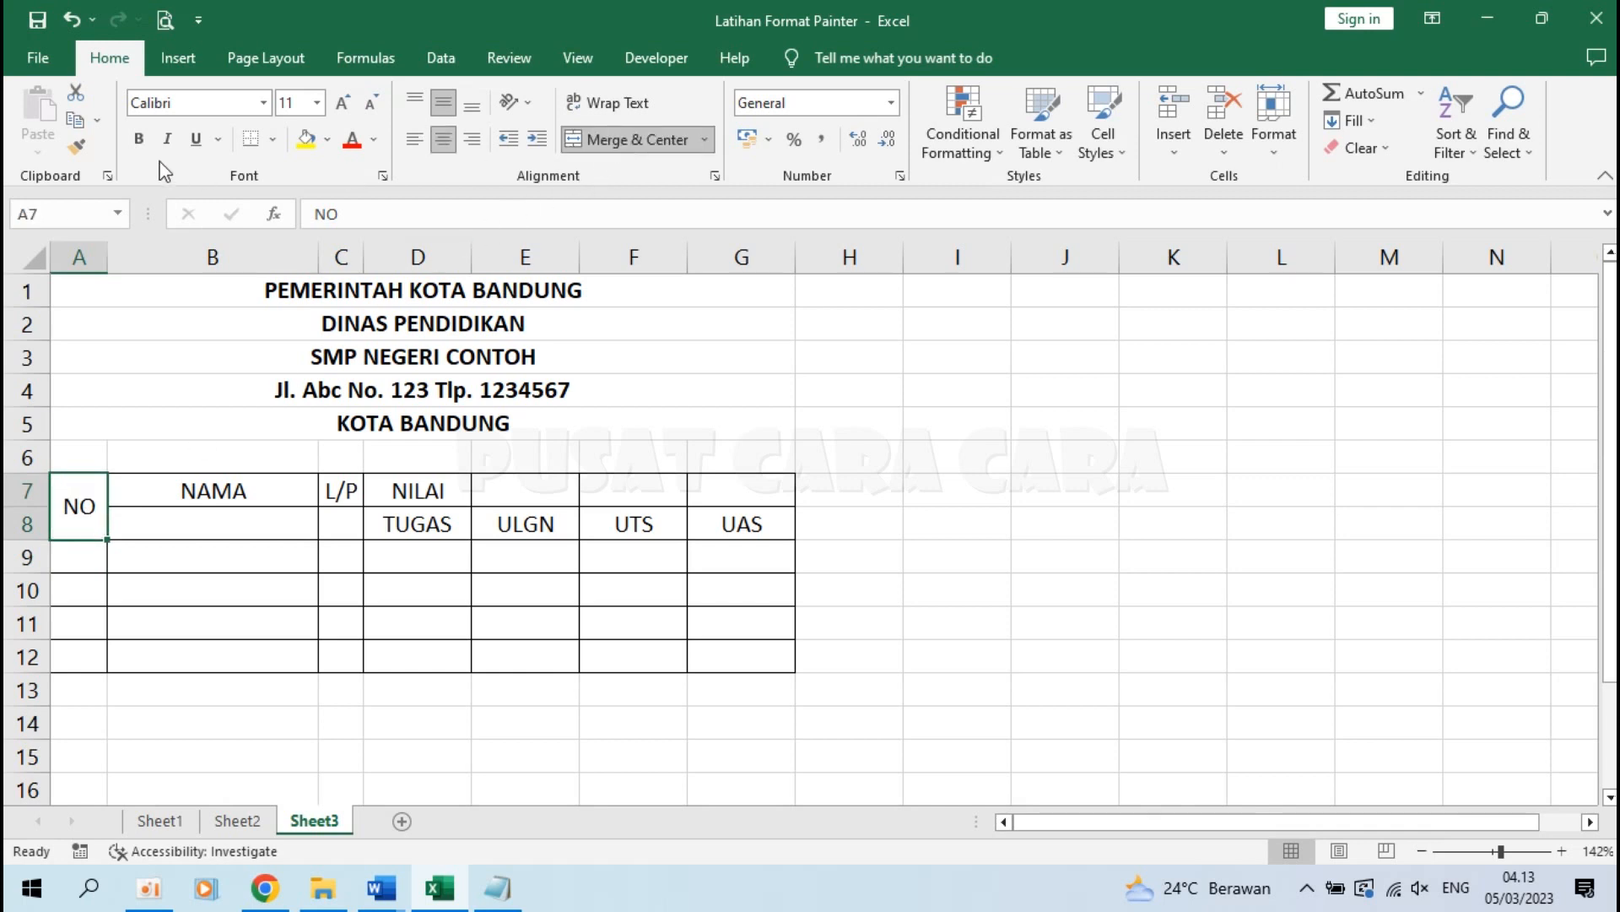
click(138, 139)
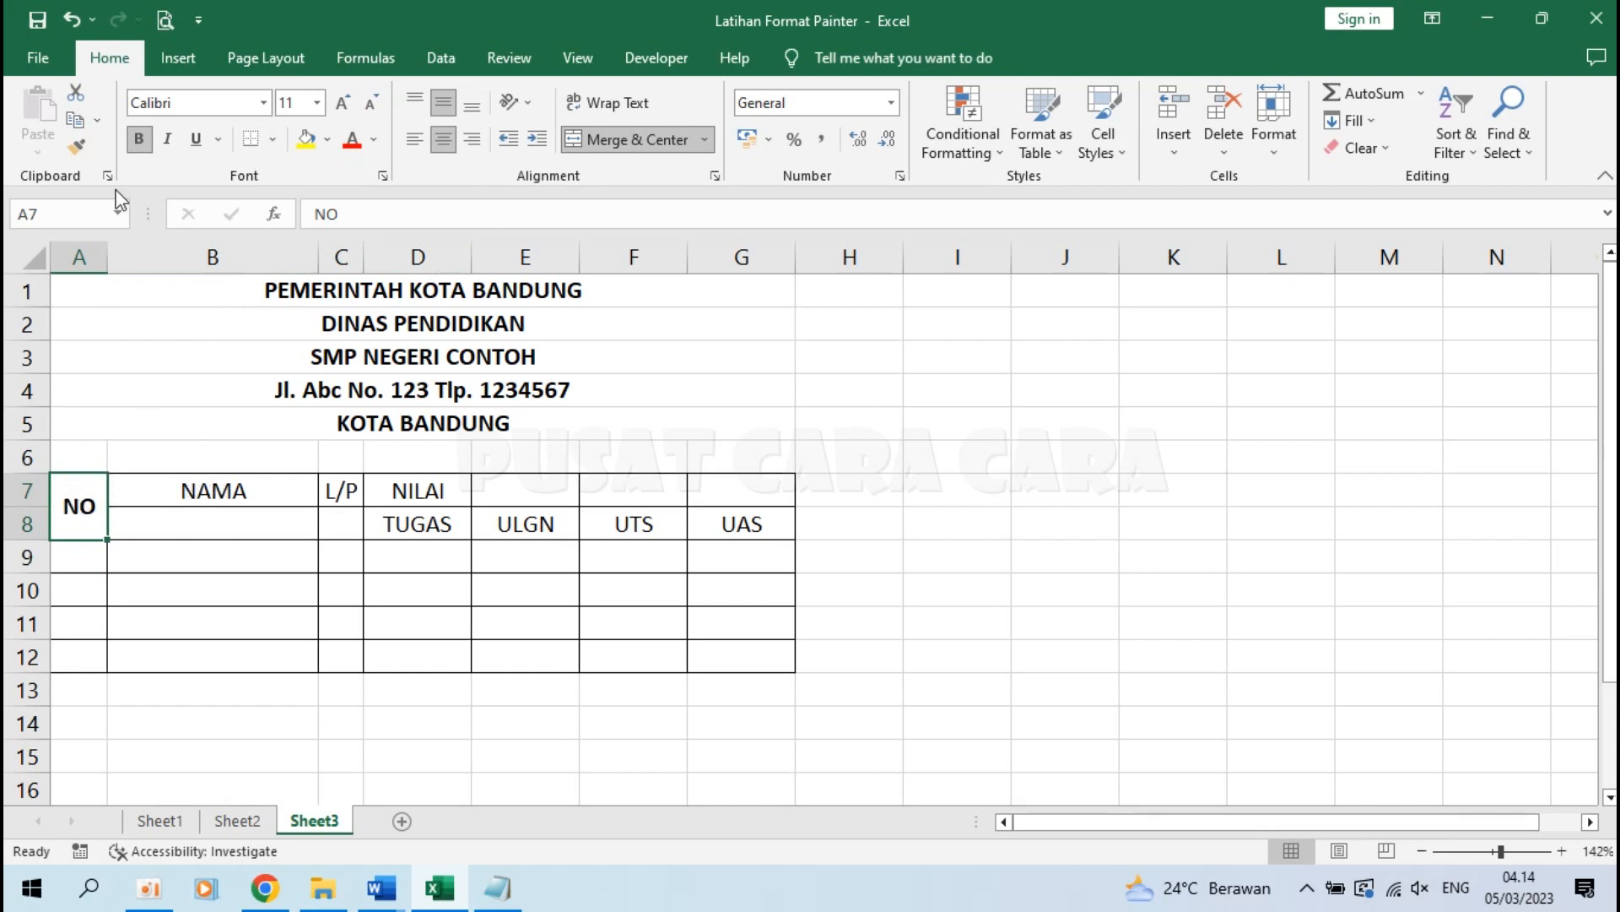
Copy the NO header's format with a locked Format Painter onto the NAMA and L/P headers, then turn Format Painter off
click(77, 150)
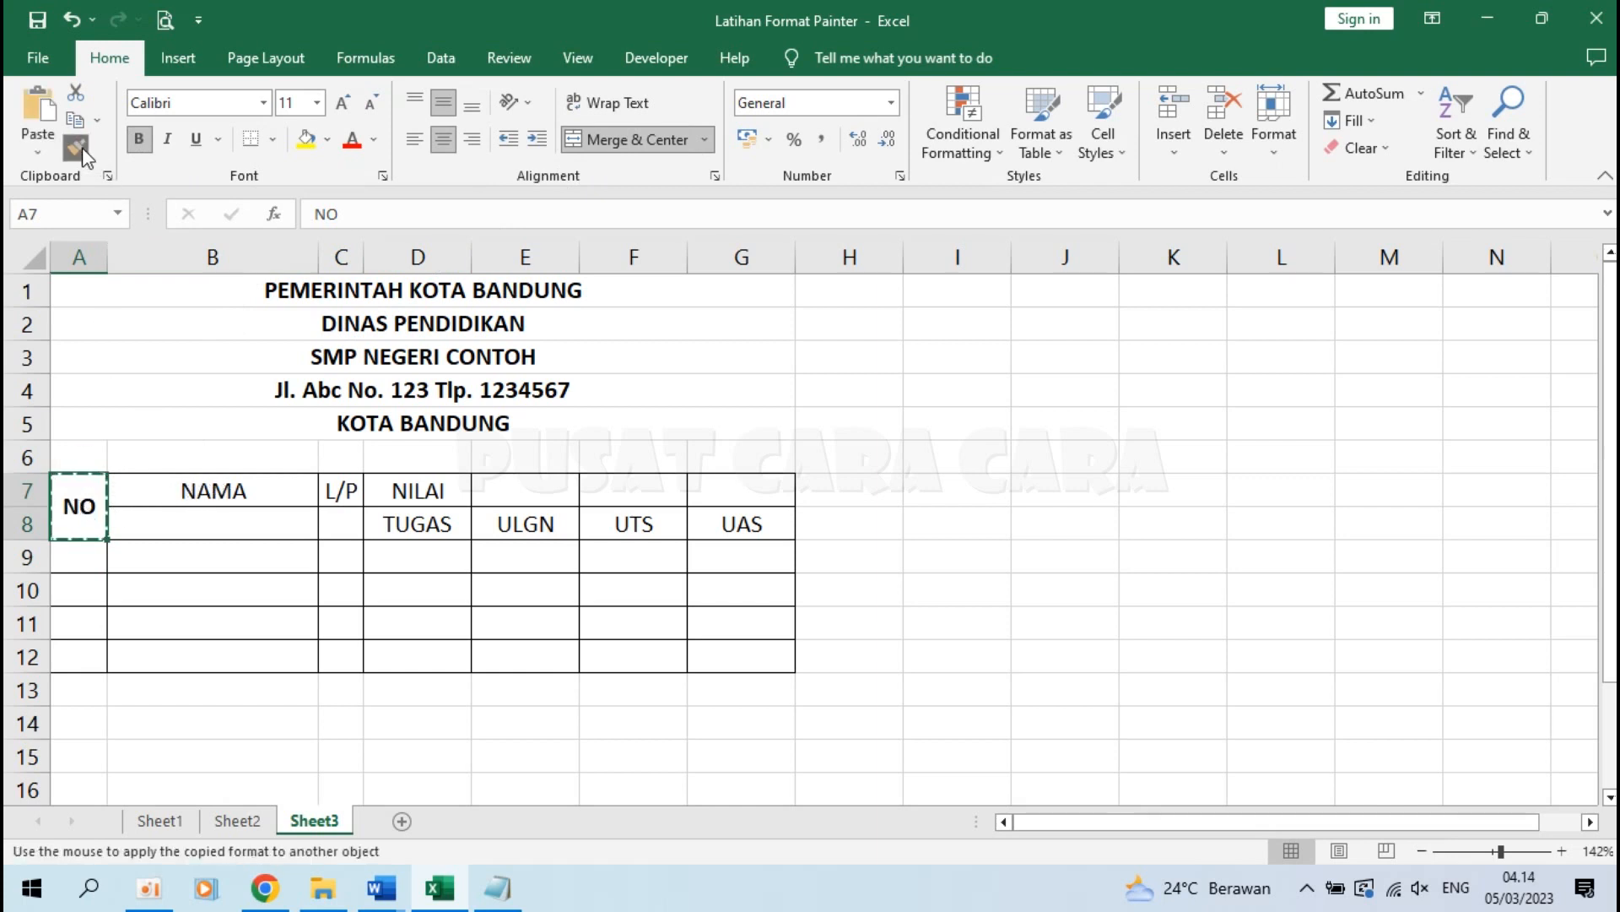
click(180, 486)
click(338, 493)
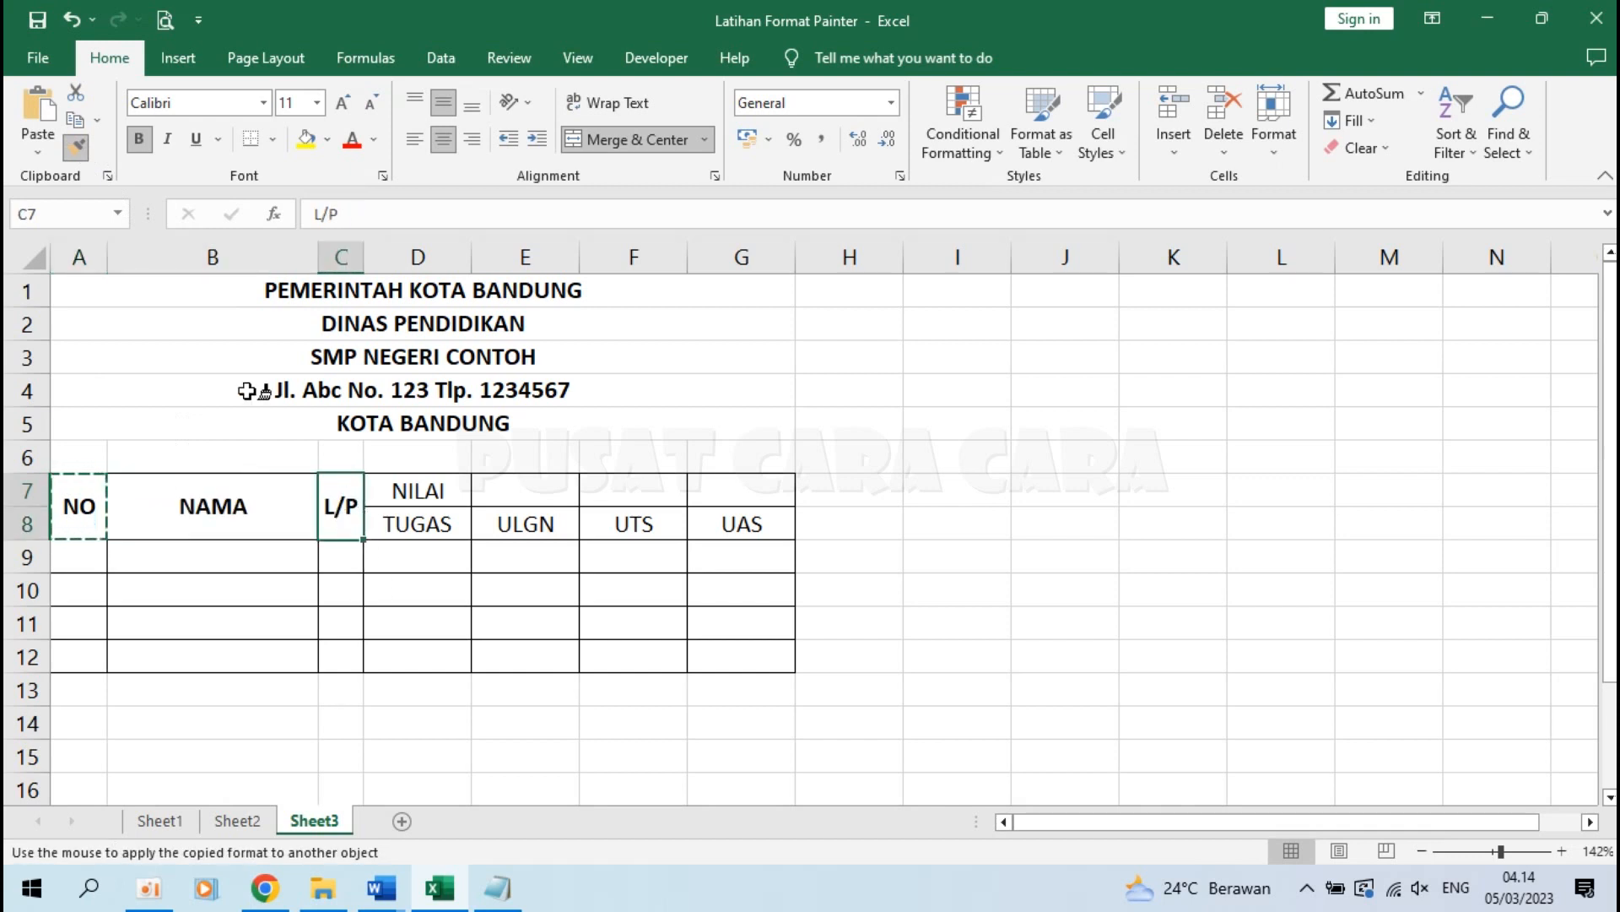
click(75, 150)
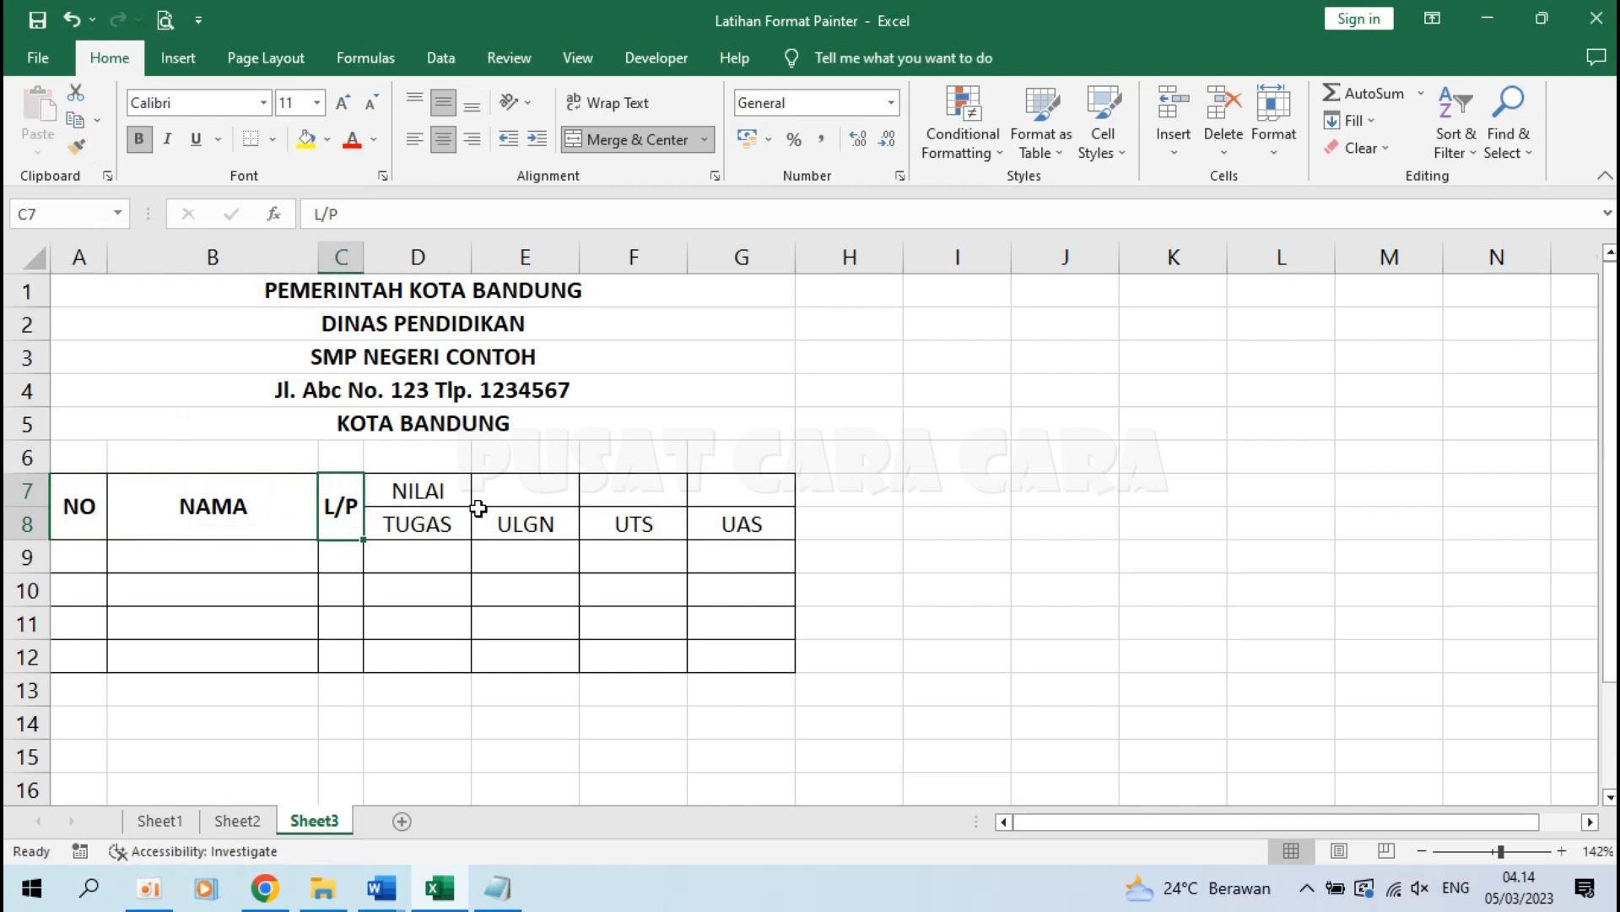
Merge and center the NILAI header over D7:G7, and make the header cells D7:G8 bold
drag(422, 493, 742, 488)
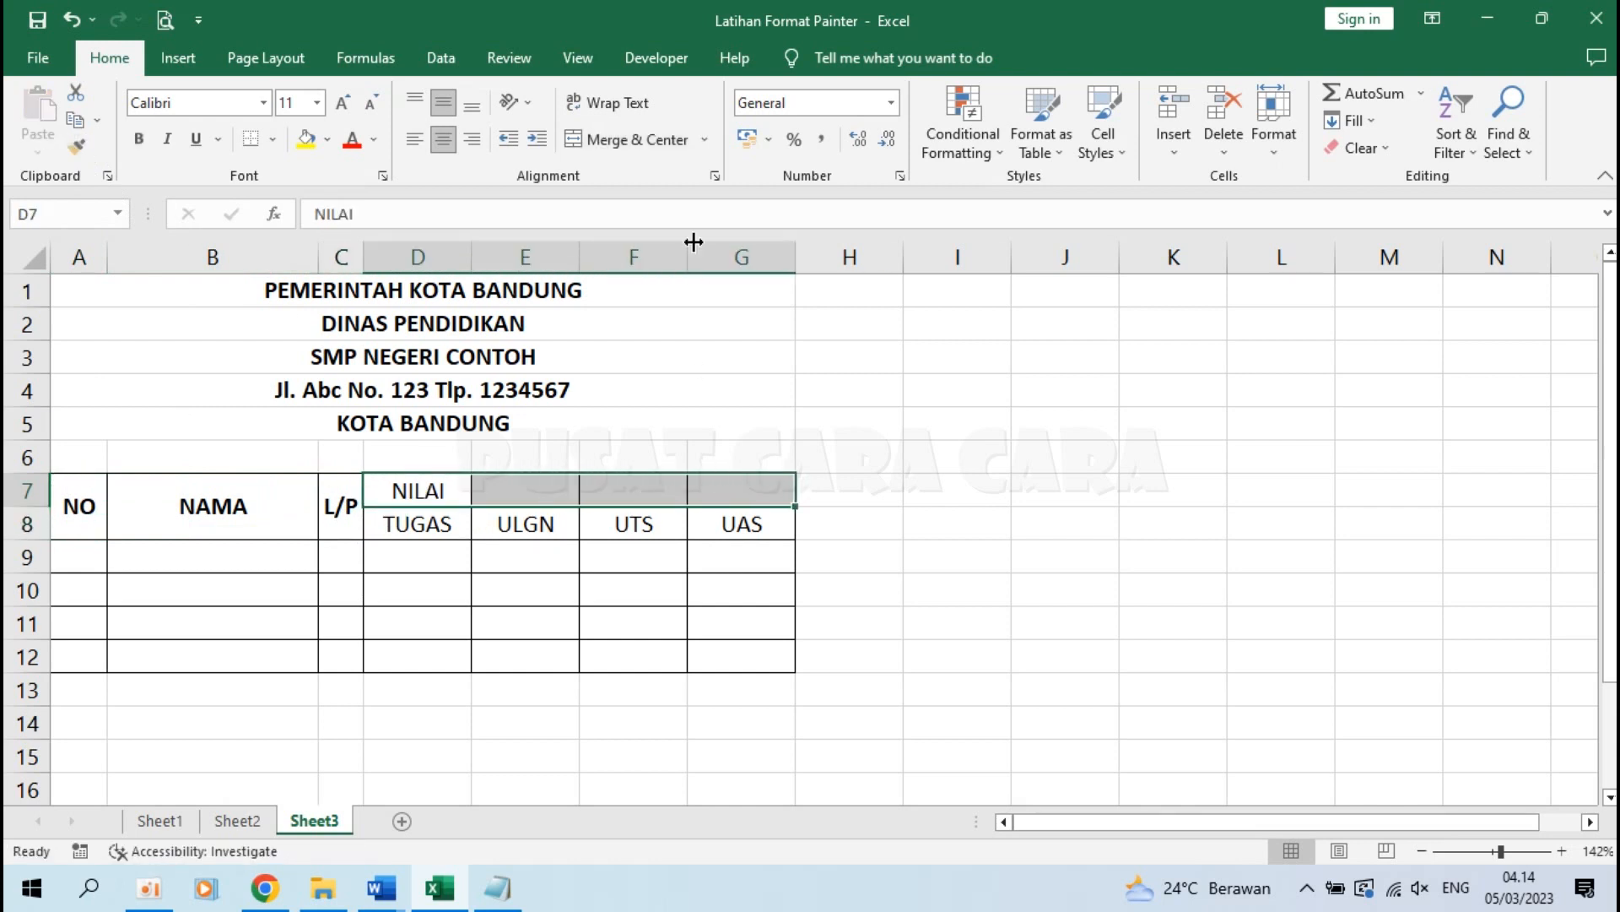
click(649, 139)
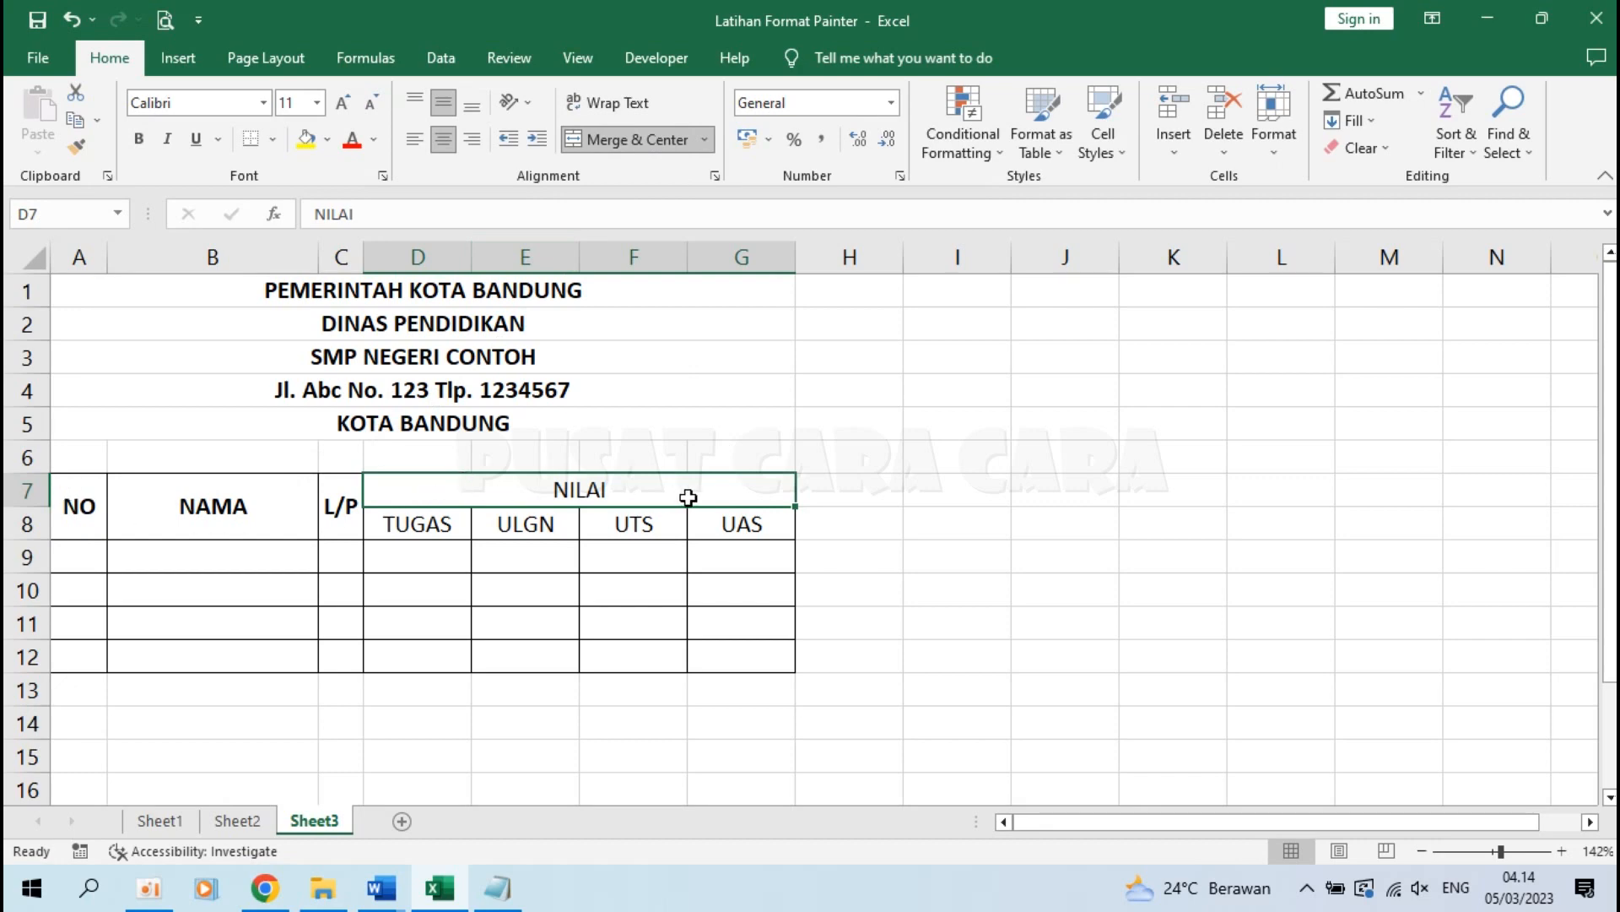
drag(433, 493, 437, 521)
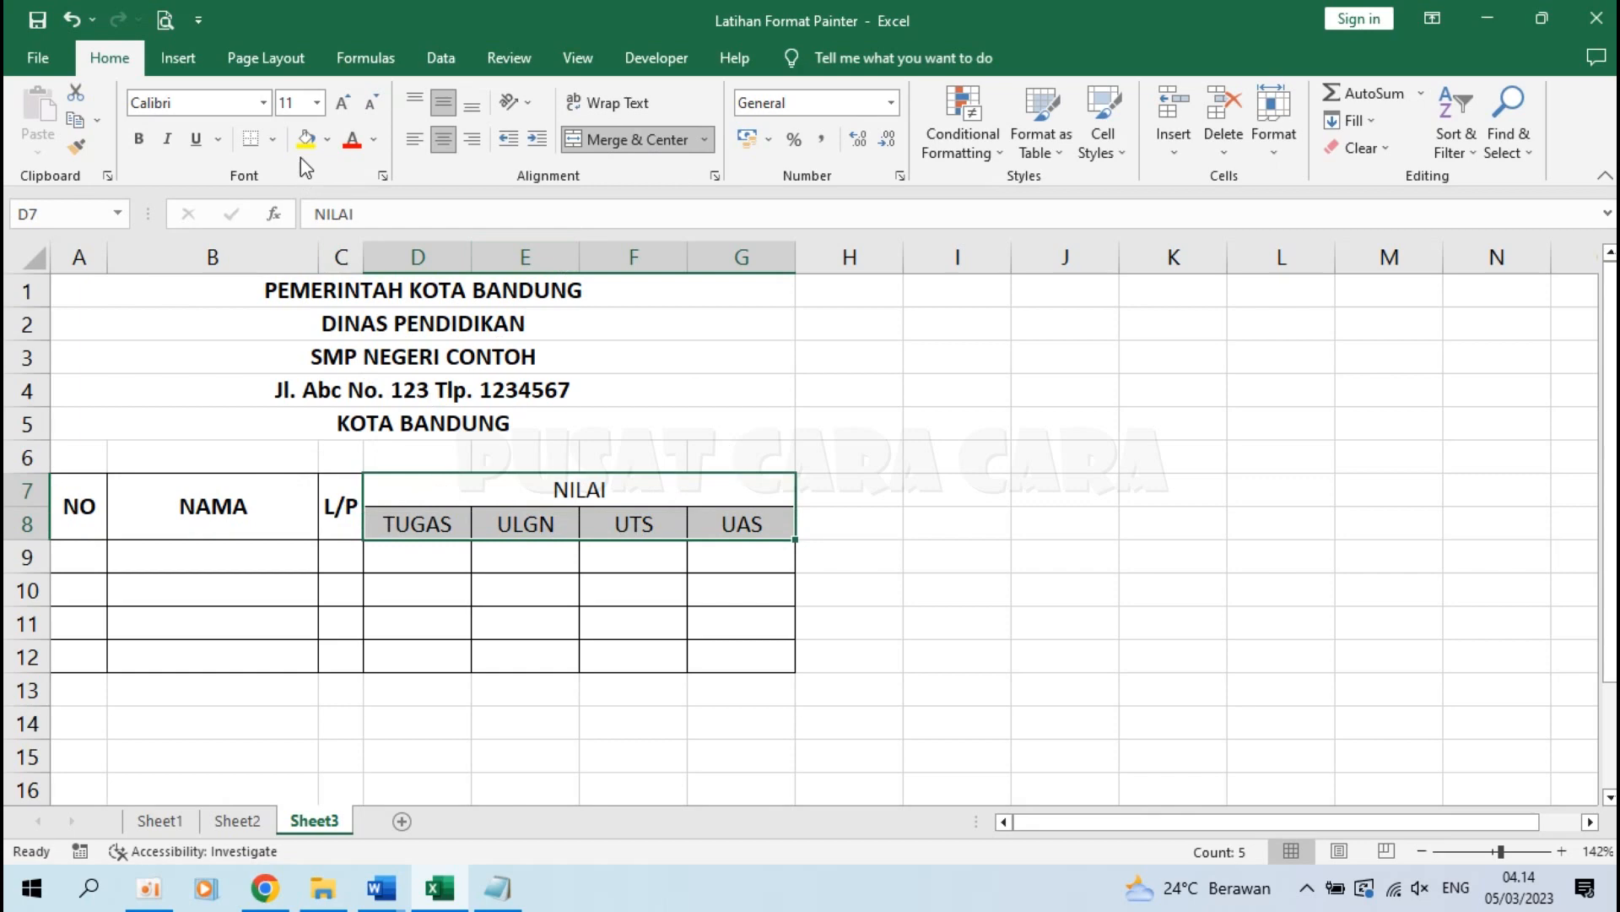
click(138, 138)
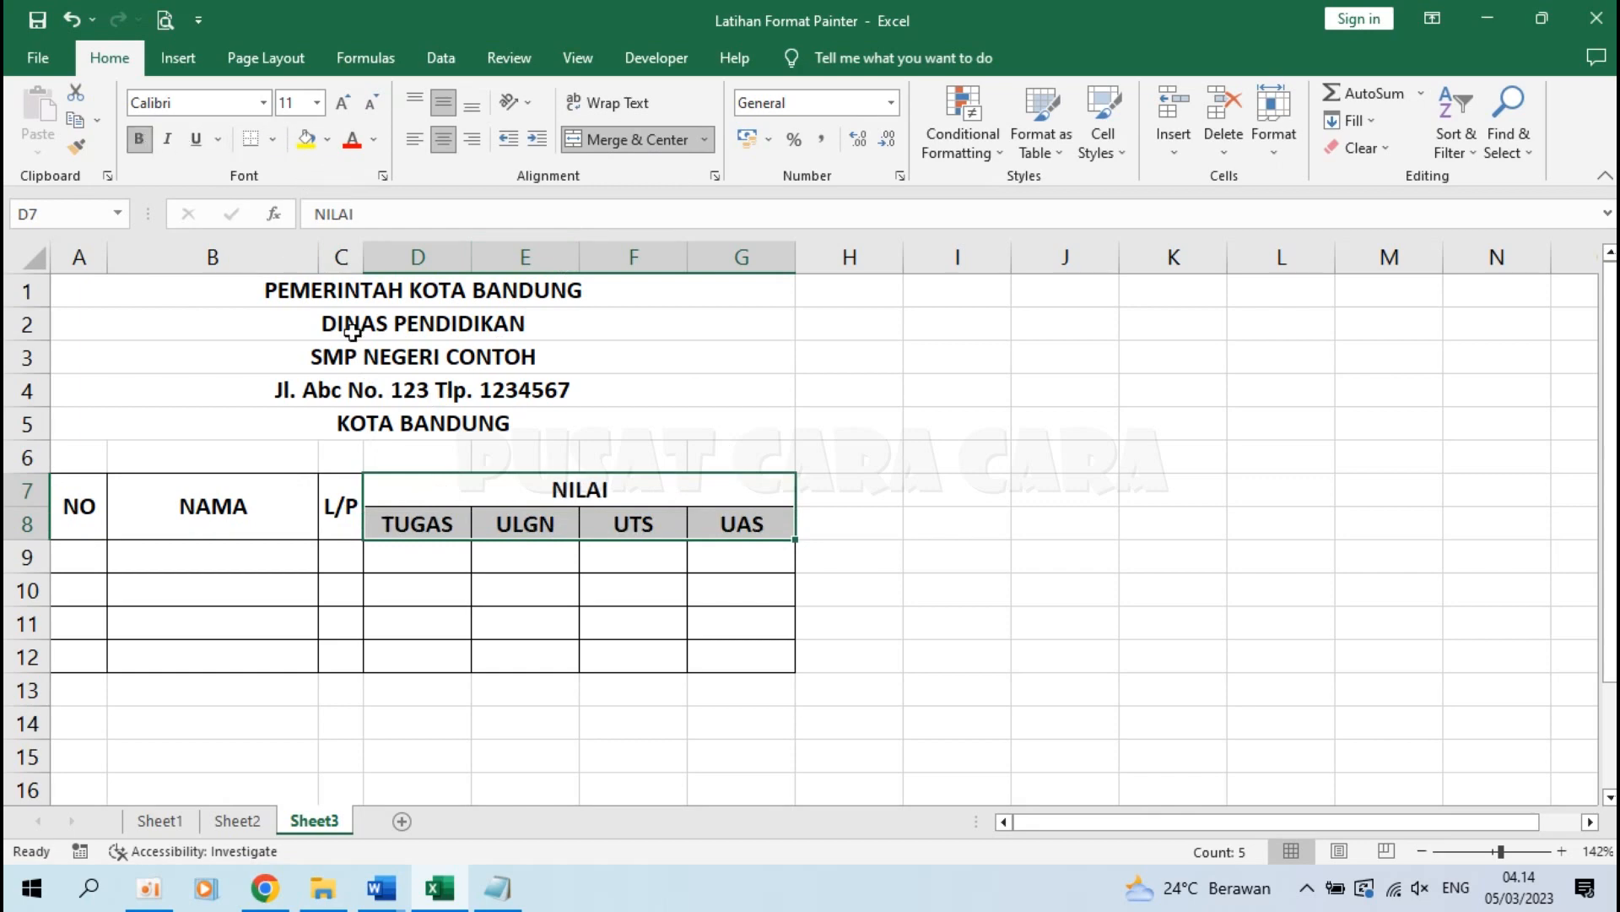
click(396, 435)
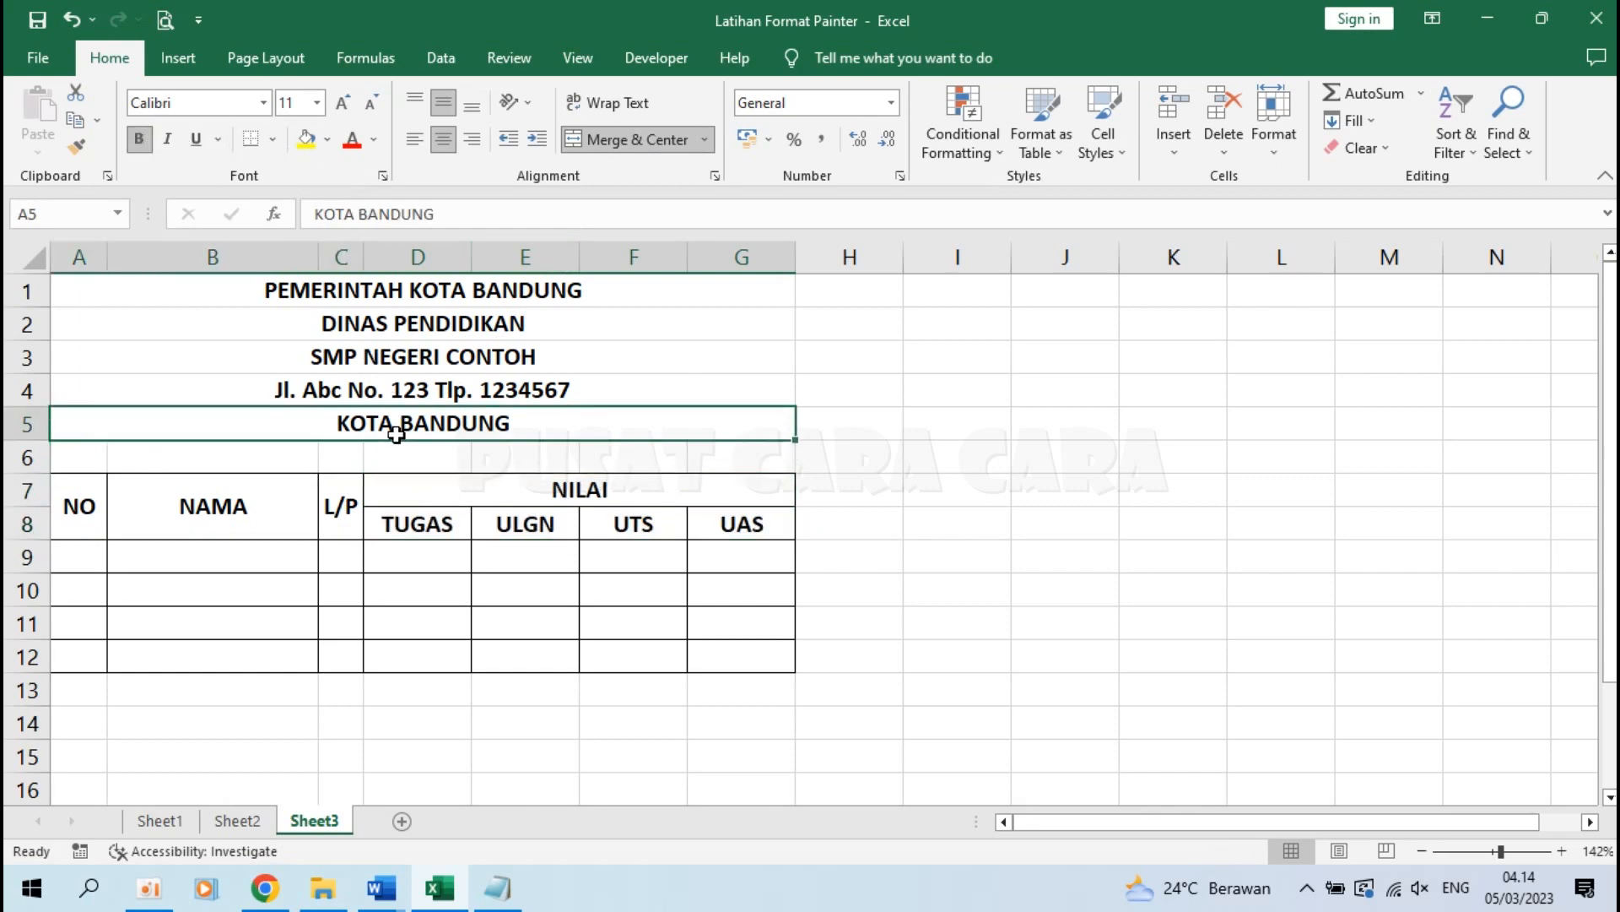
Switch to Sheet1, which holds the formatted grades table
click(169, 824)
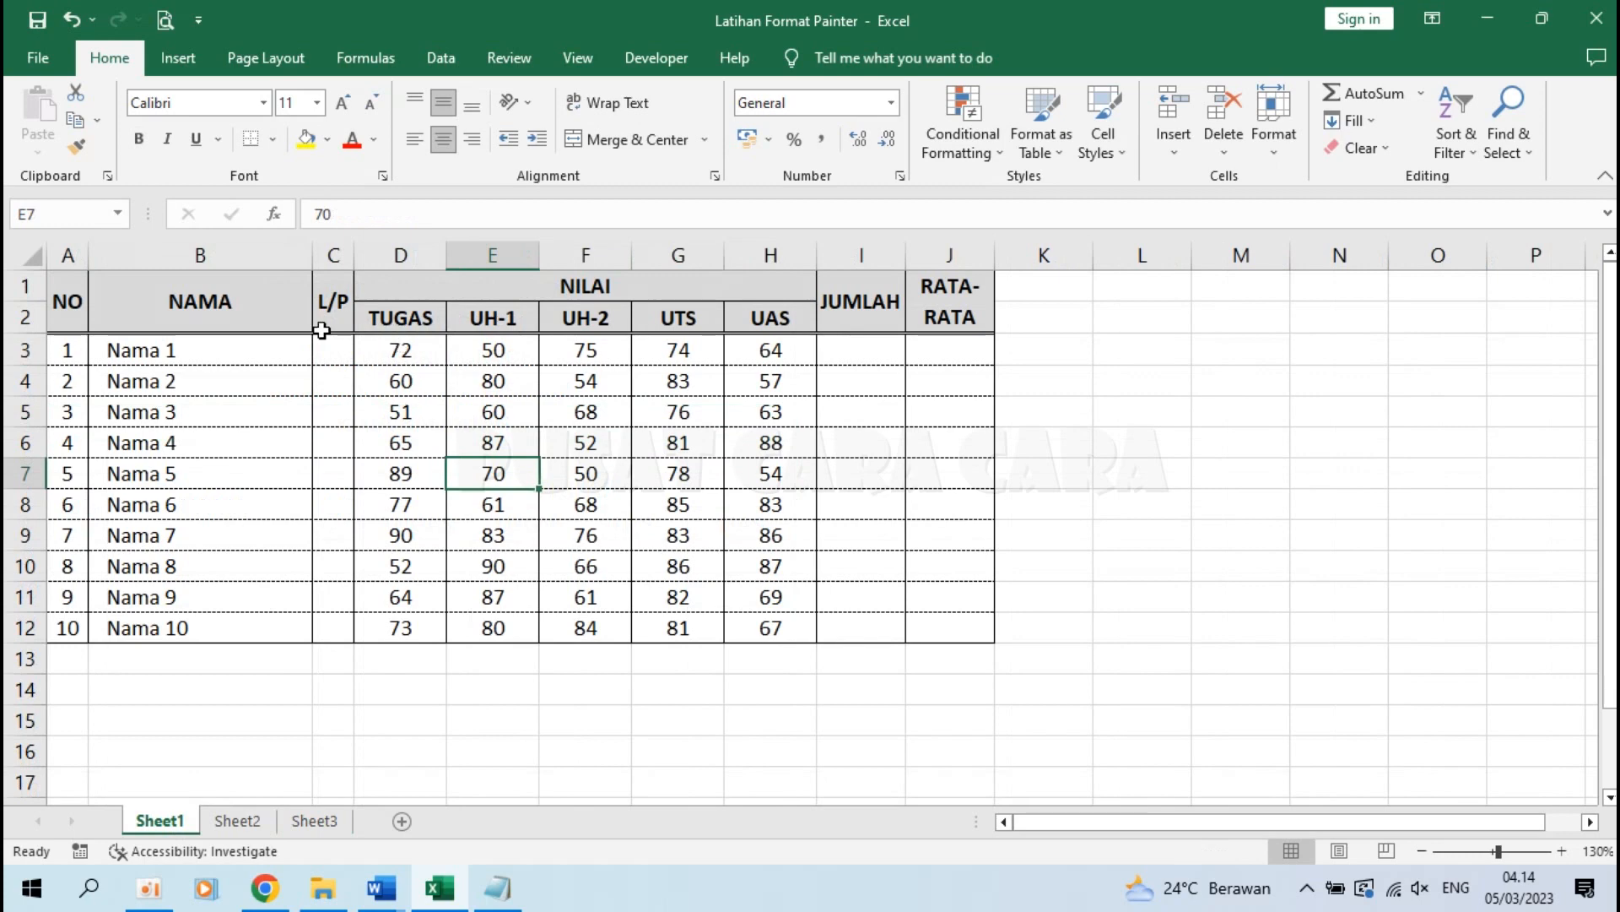
click(172, 300)
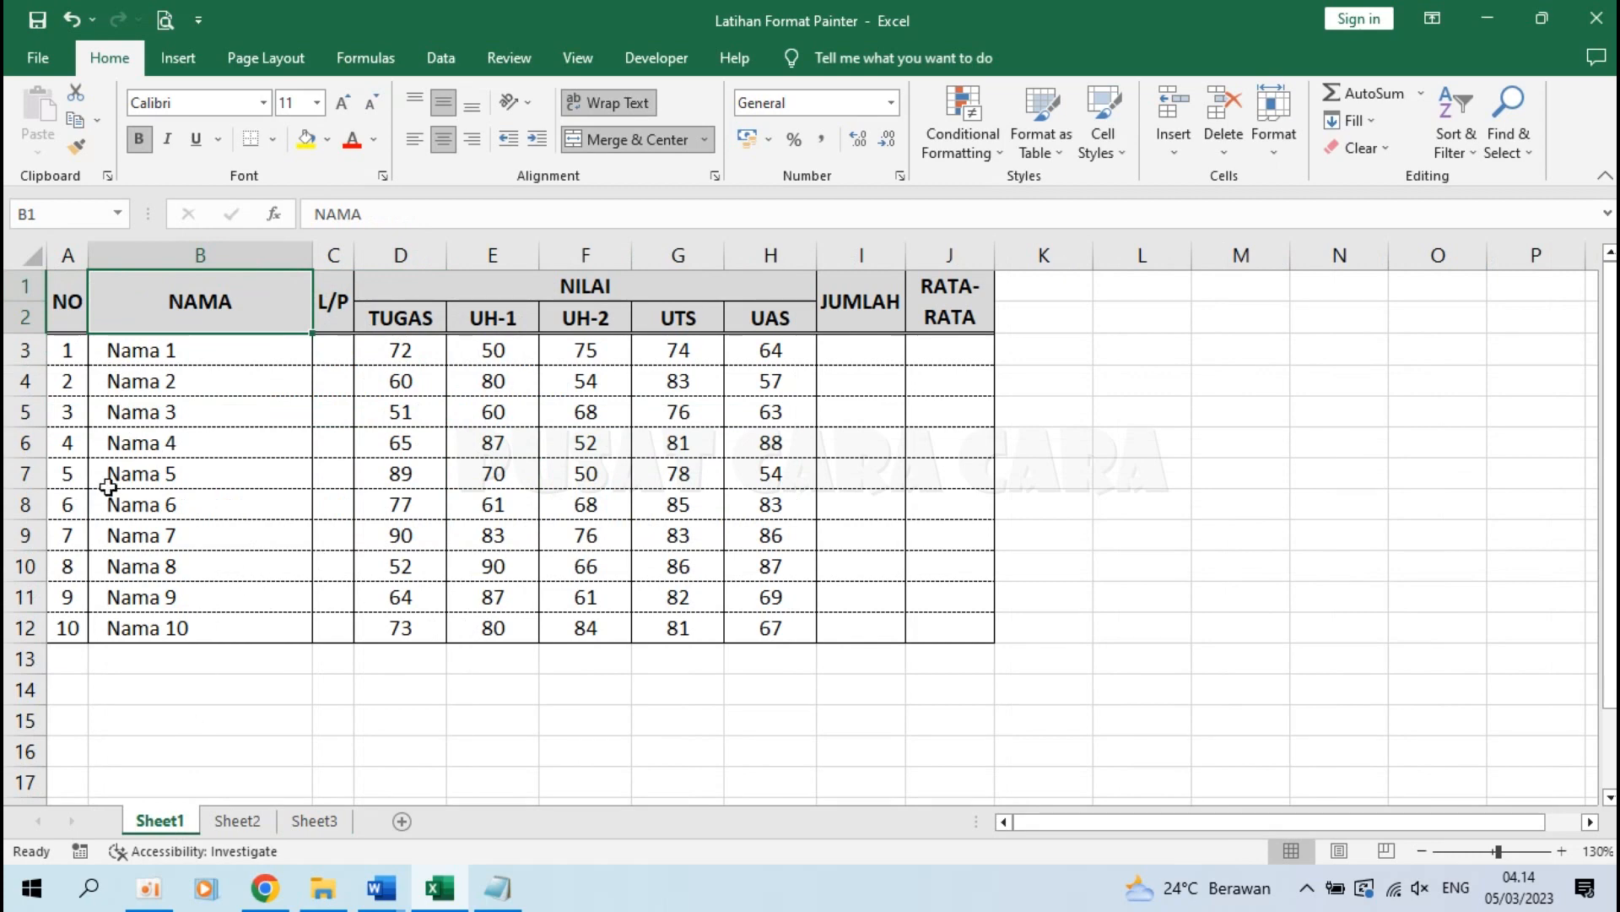
click(116, 374)
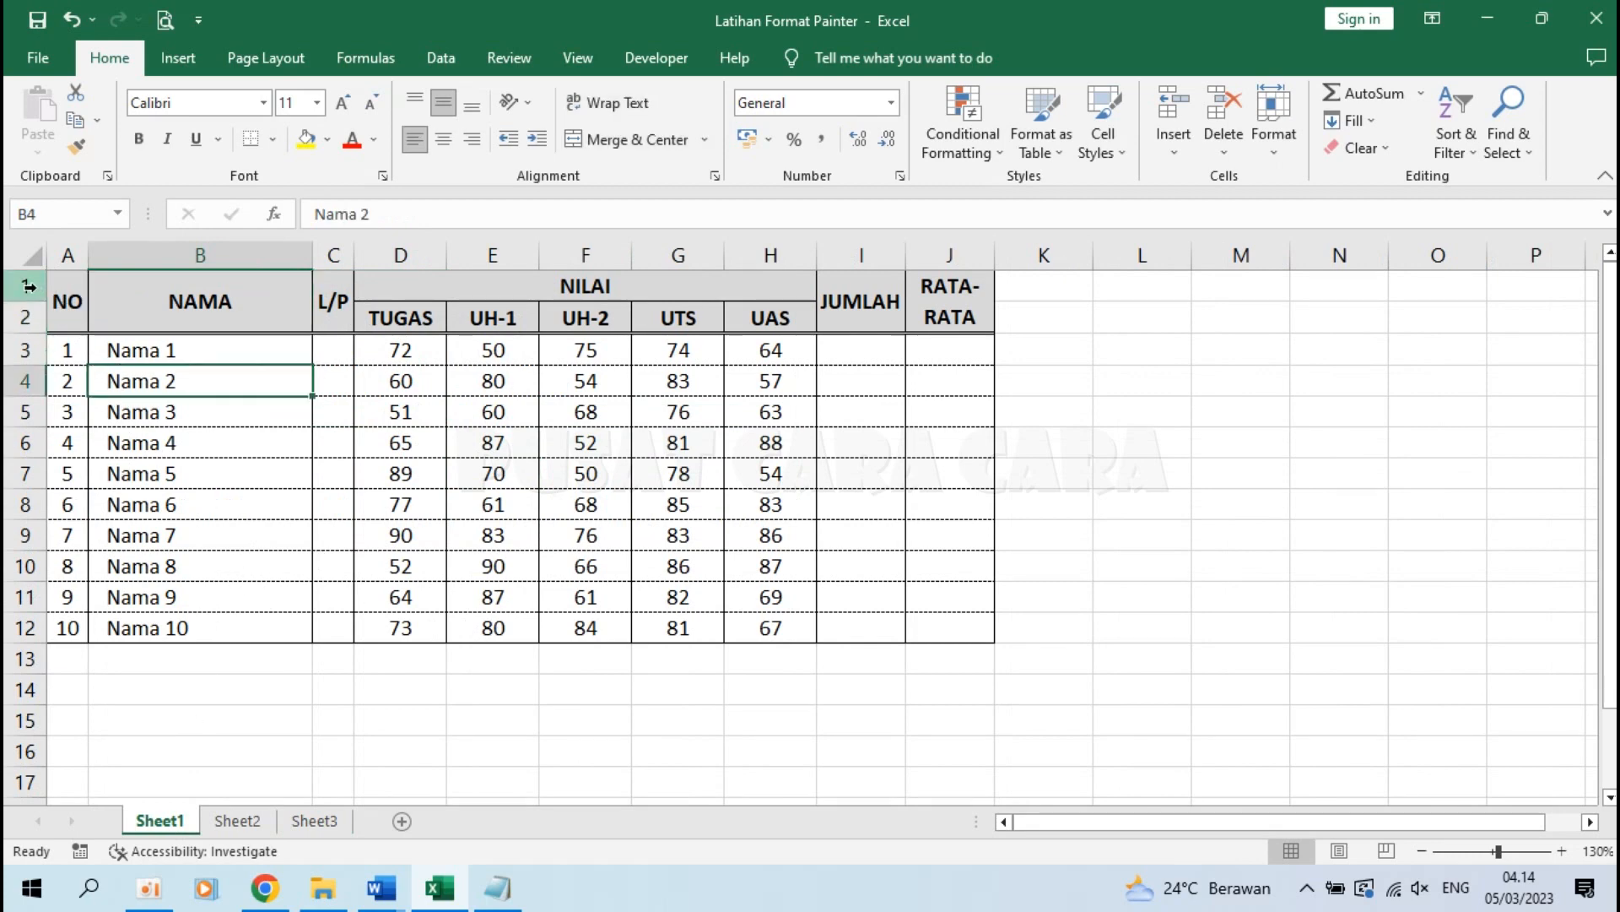
Copy the format of entire rows 1 to 12 with Format Painter onto the empty rows starting at row 14
drag(22, 287, 18, 622)
click(78, 152)
scroll(92, 515, down, 1)
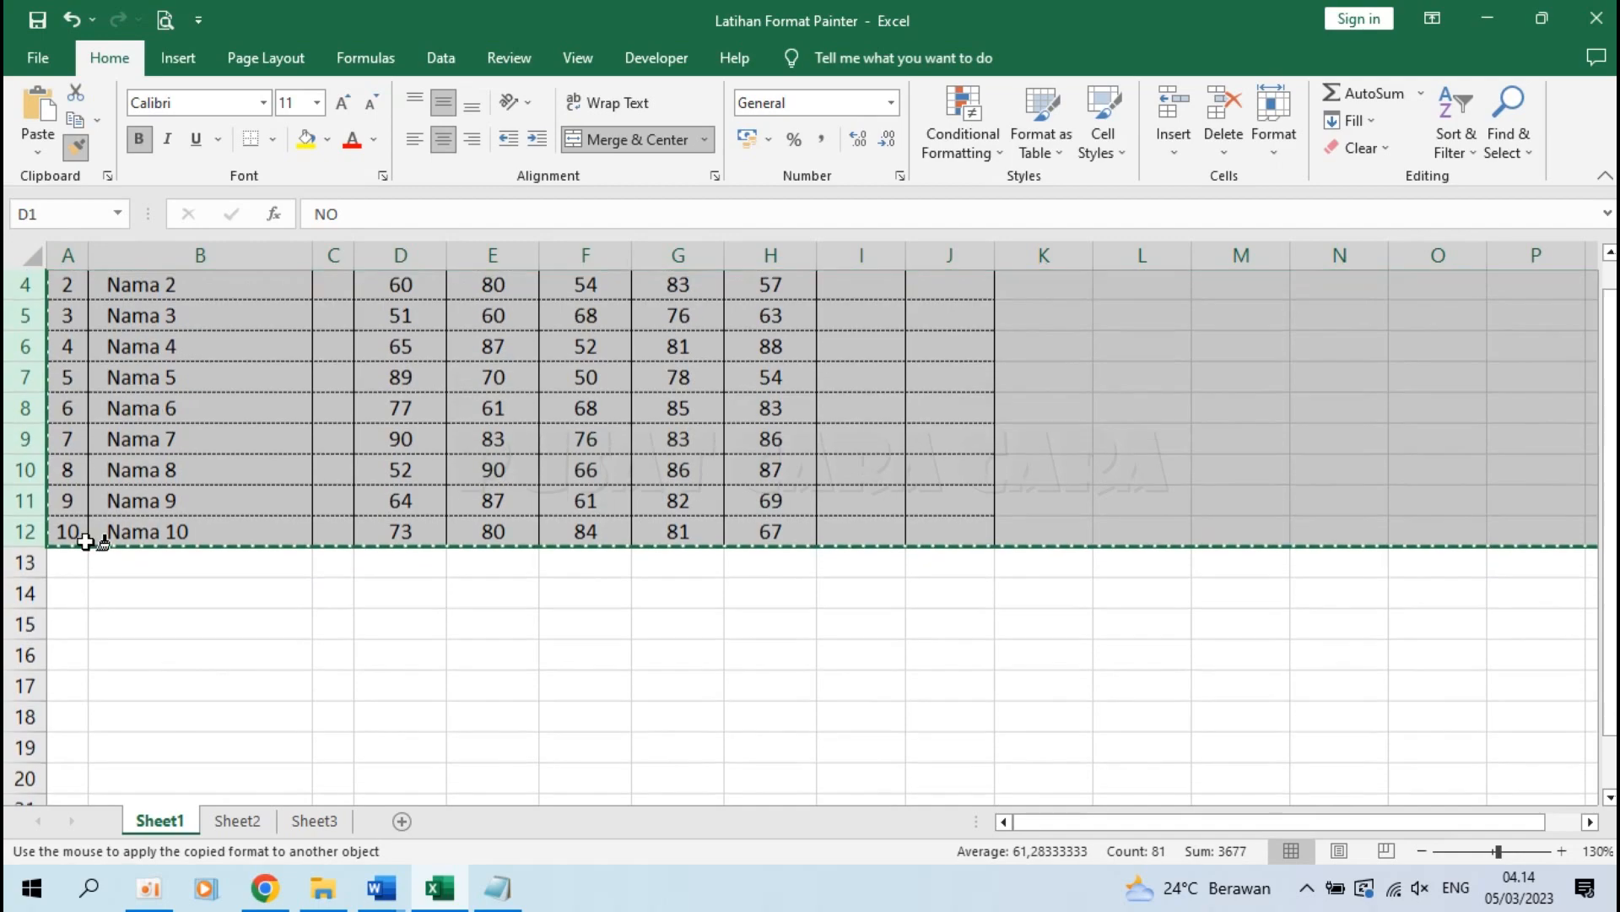
click(64, 592)
click(71, 602)
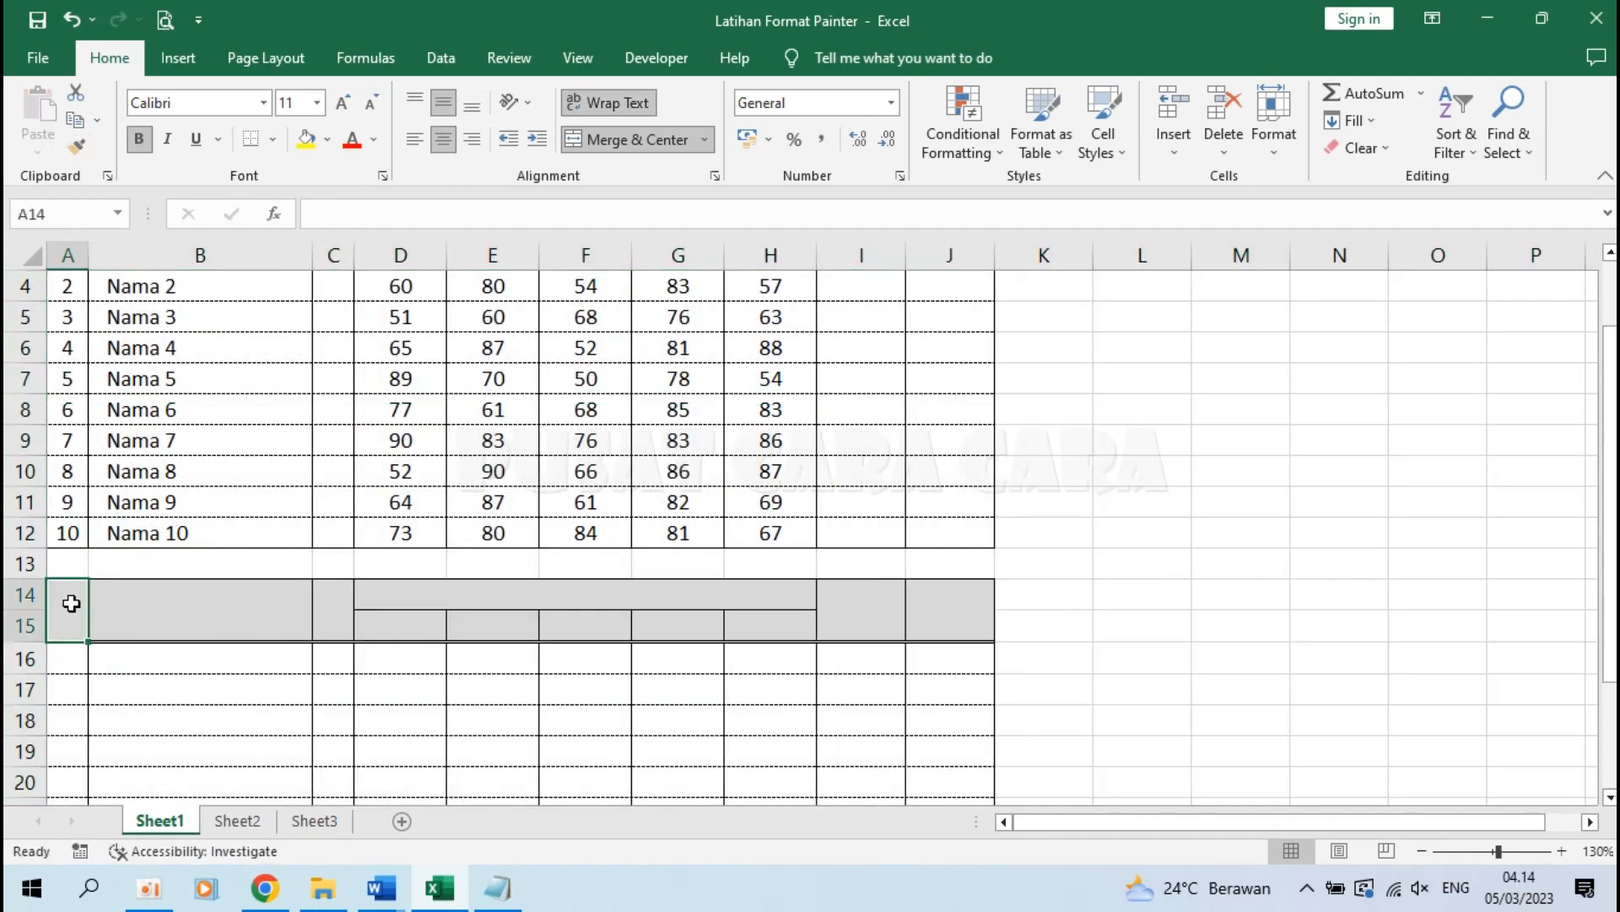
scroll(71, 603, down, 1)
scroll(71, 602, up, 3)
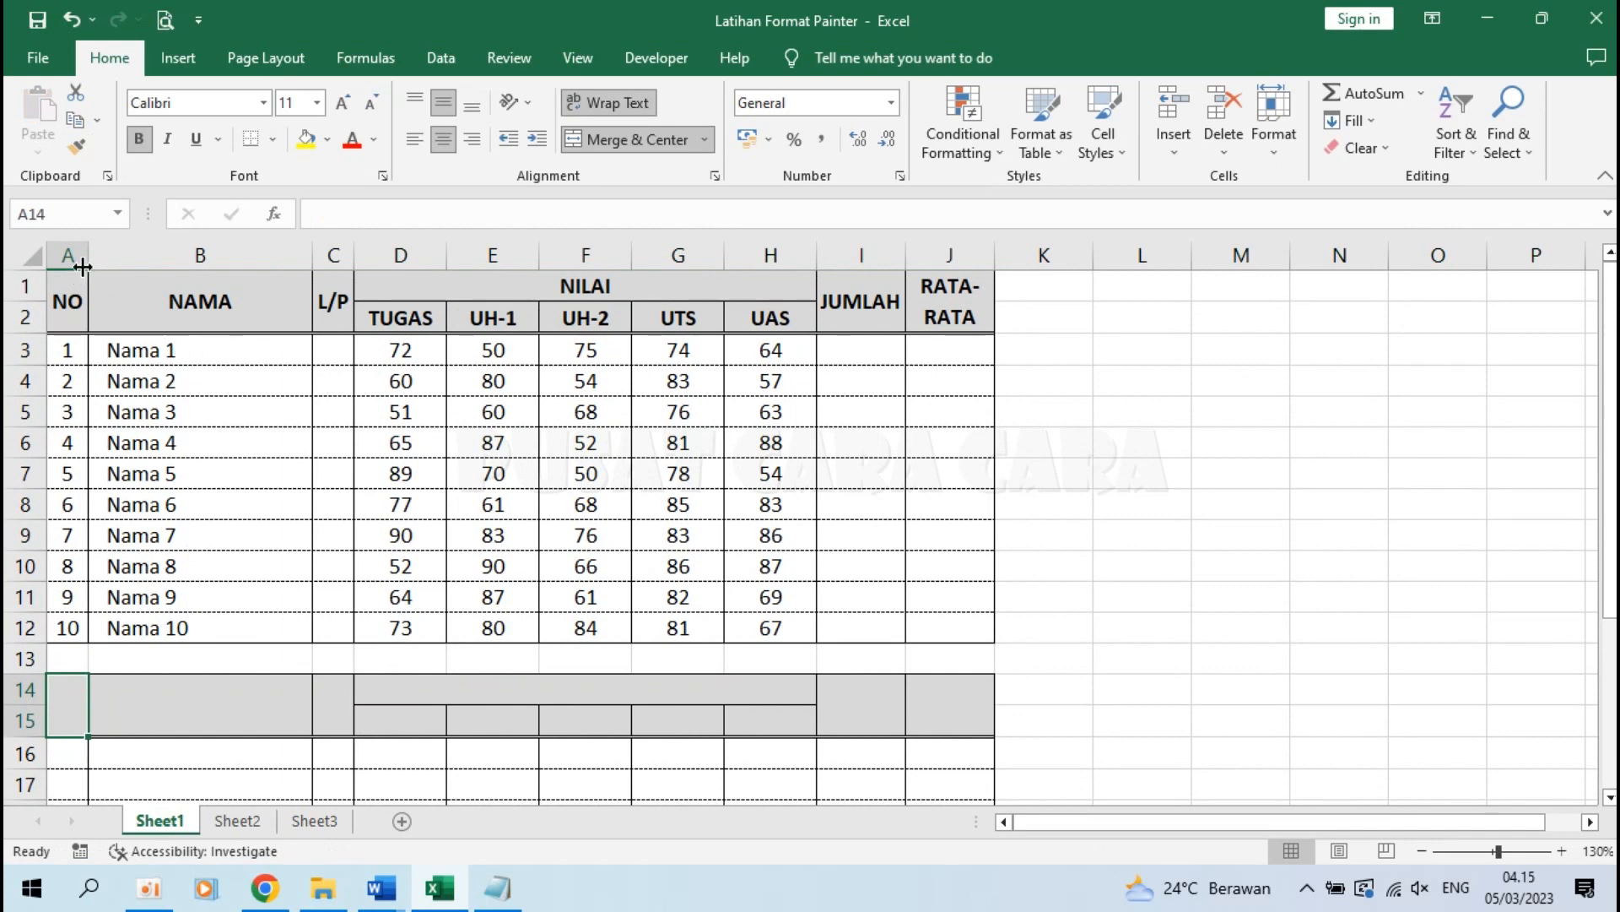
drag(60, 253, 931, 253)
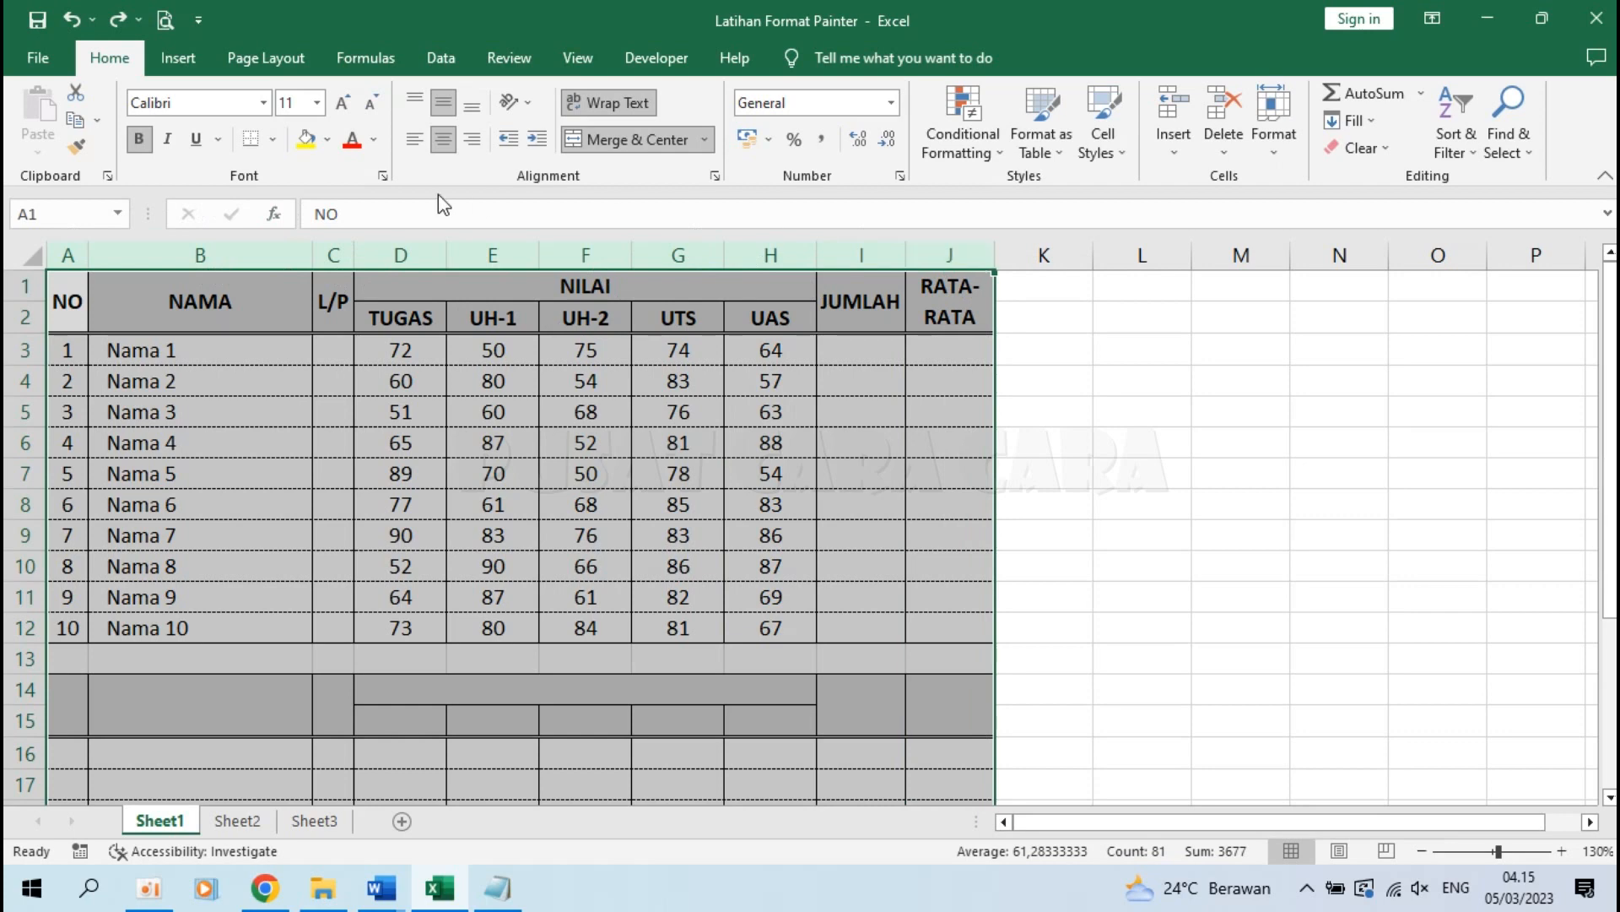
click(77, 150)
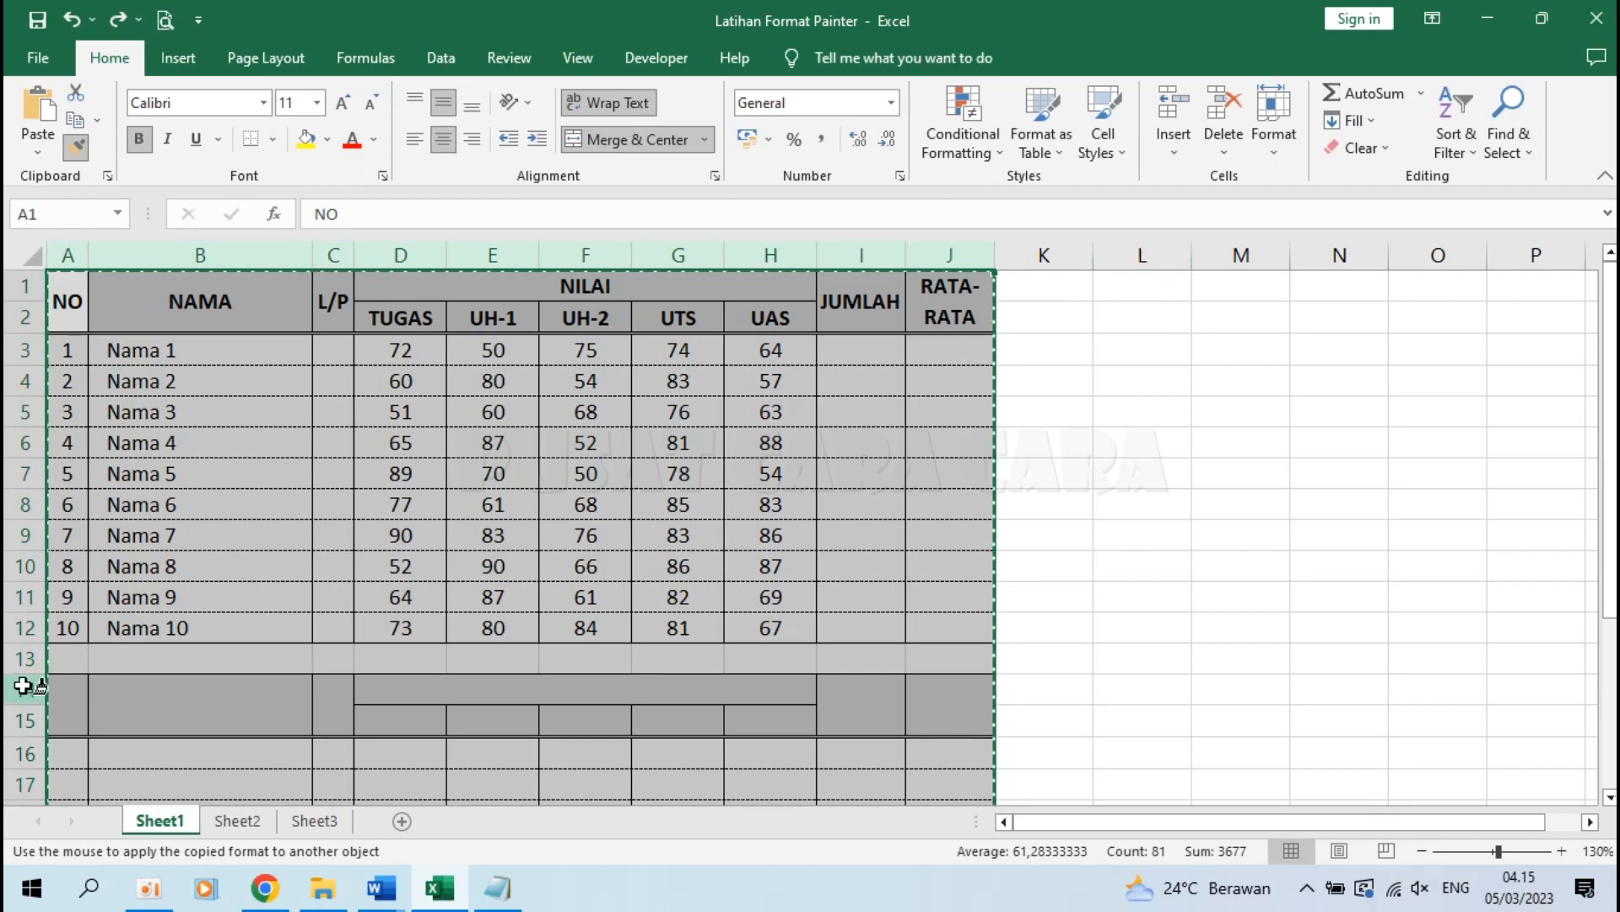
click(1148, 255)
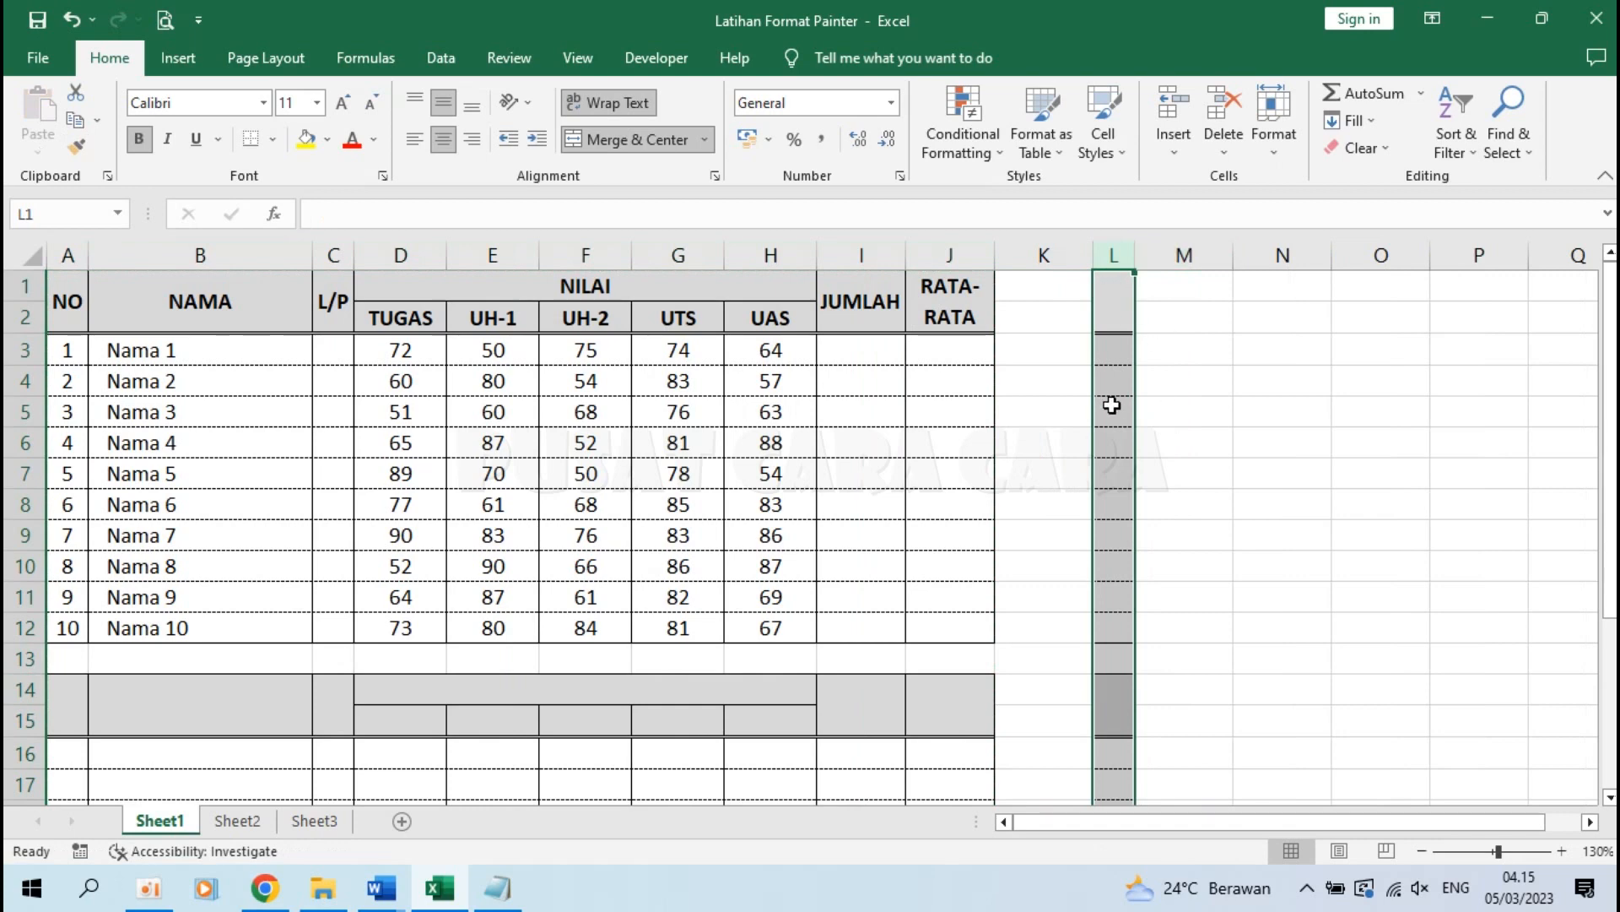
key(ctrl+z)
Copy the format of entire columns A:J with Format Painter onto the empty columns L:U
drag(57, 254, 962, 250)
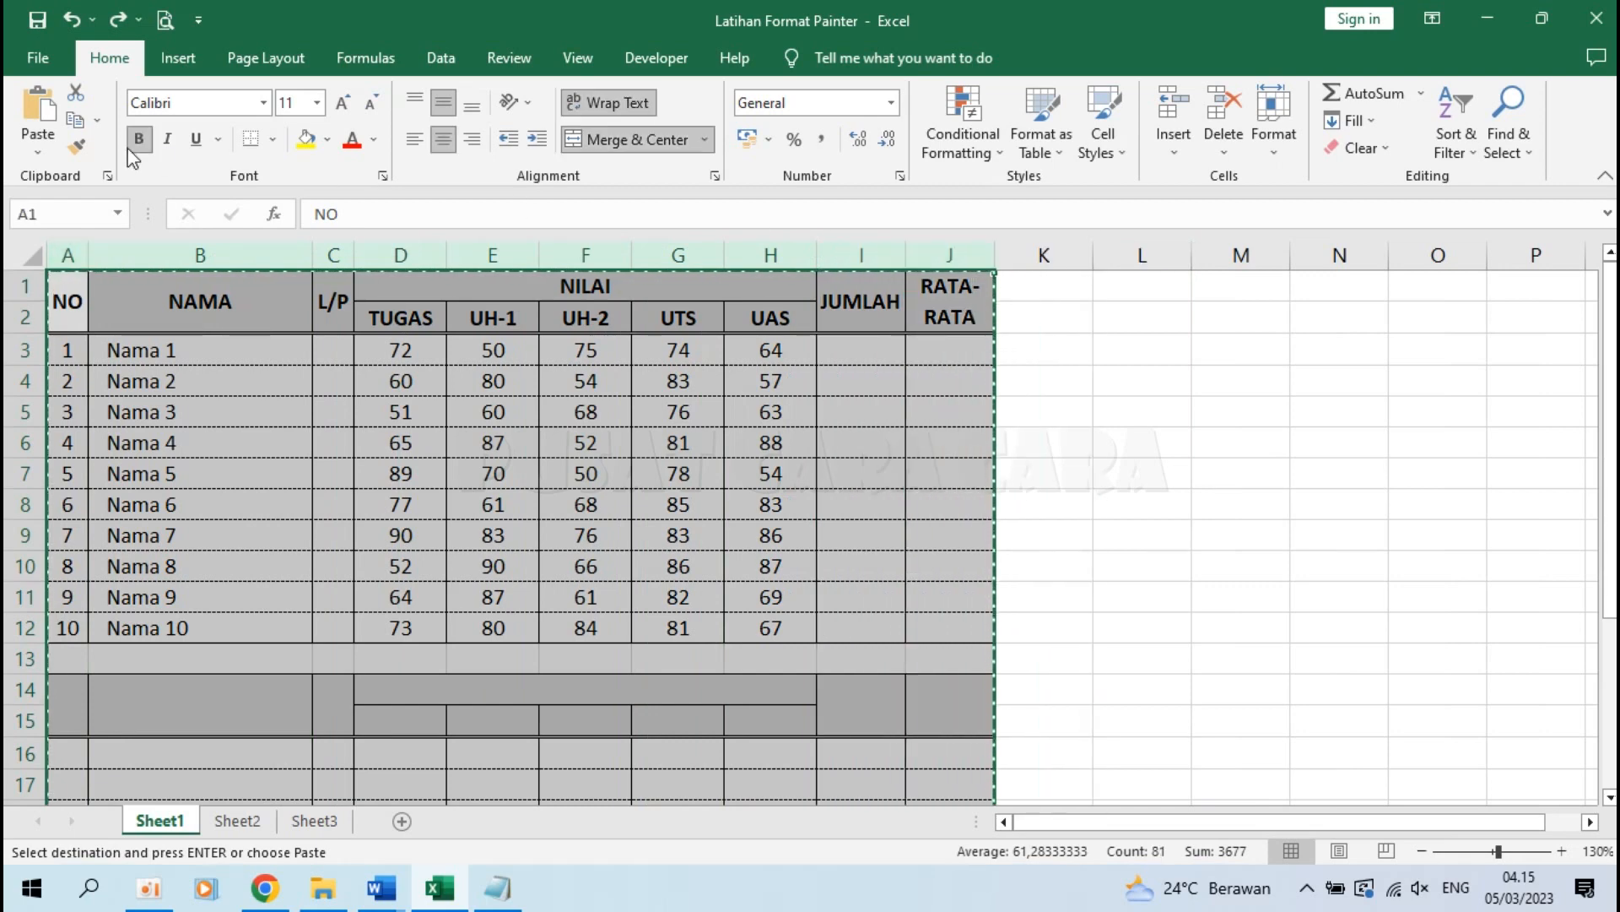
click(75, 149)
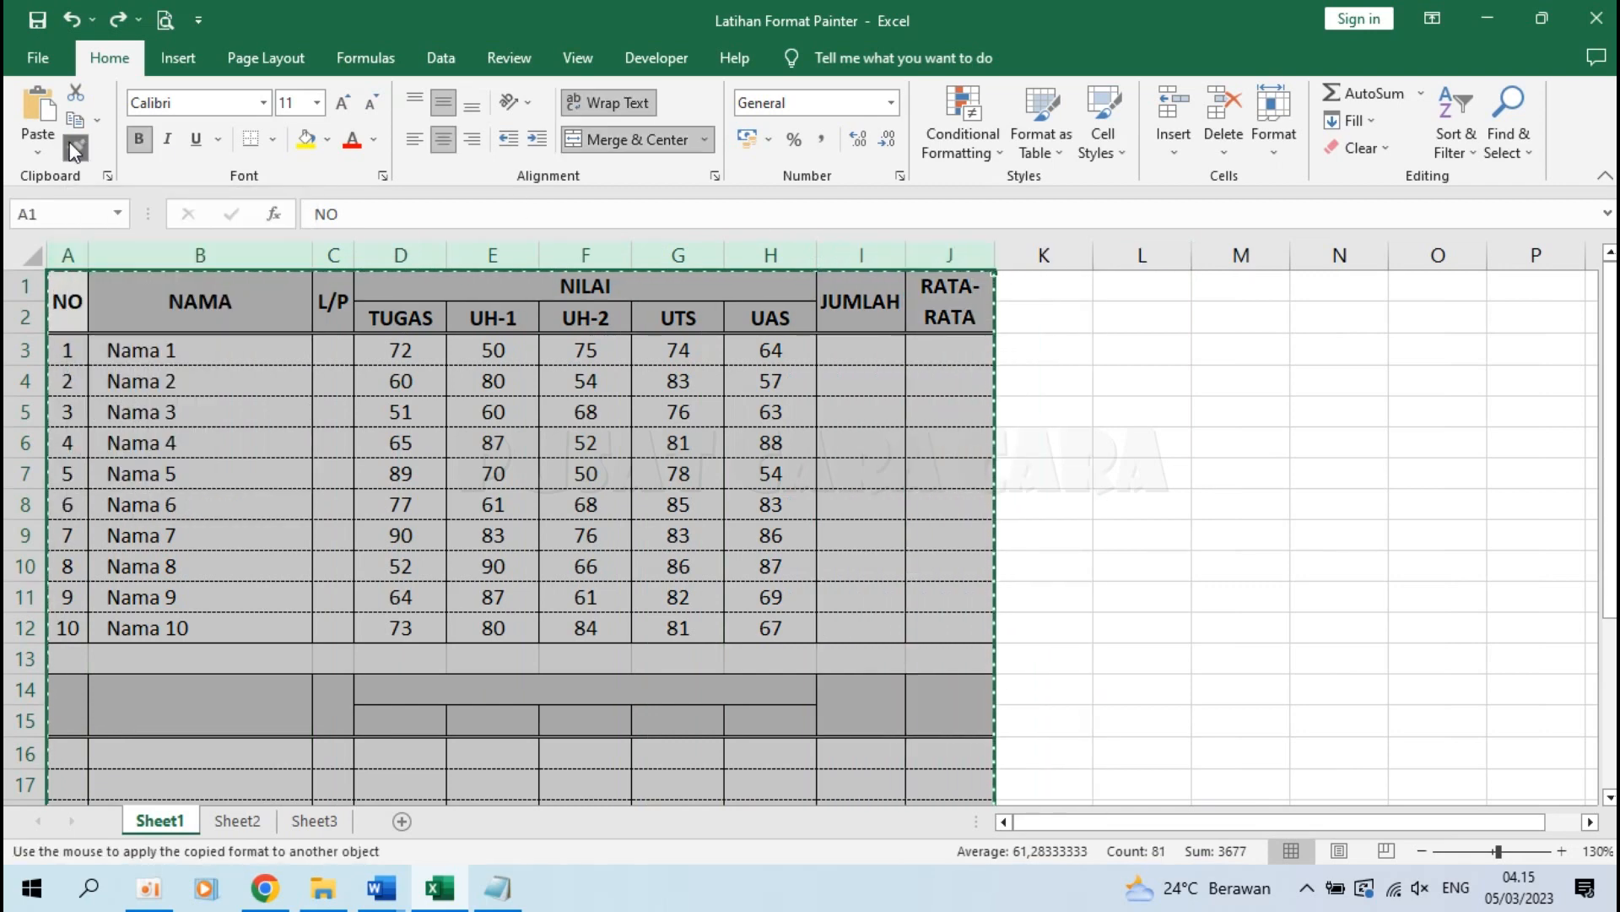
click(1118, 264)
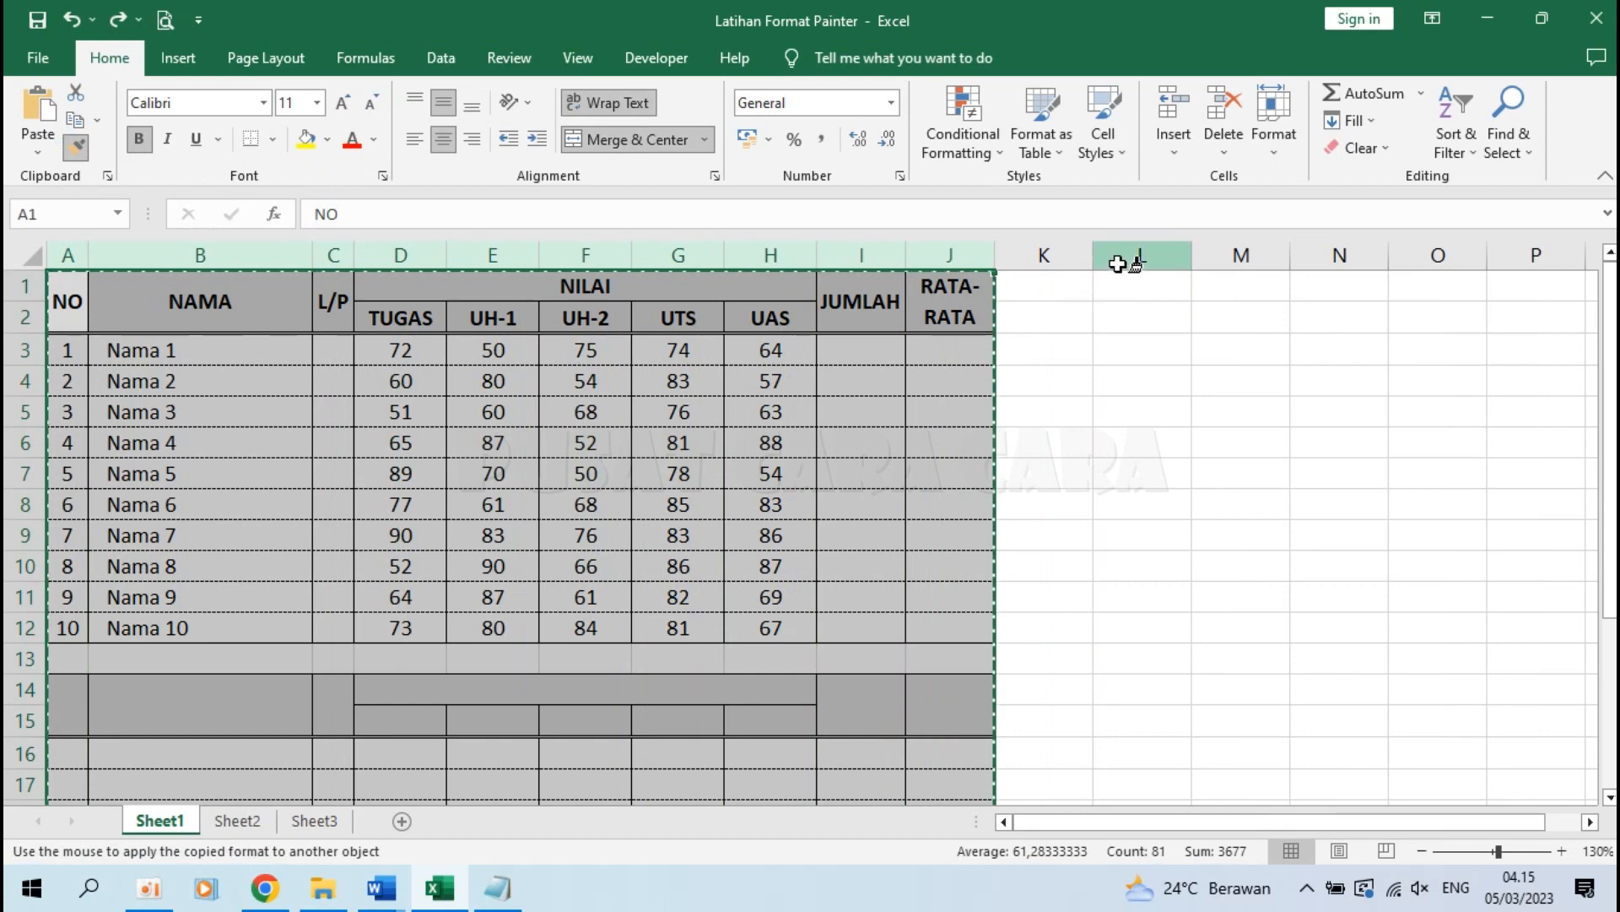
mouse_move(1117, 264)
mouse_down()
mouse_move(1548, 253)
mouse_move(1135, 264)
mouse_move(1529, 278)
mouse_up()
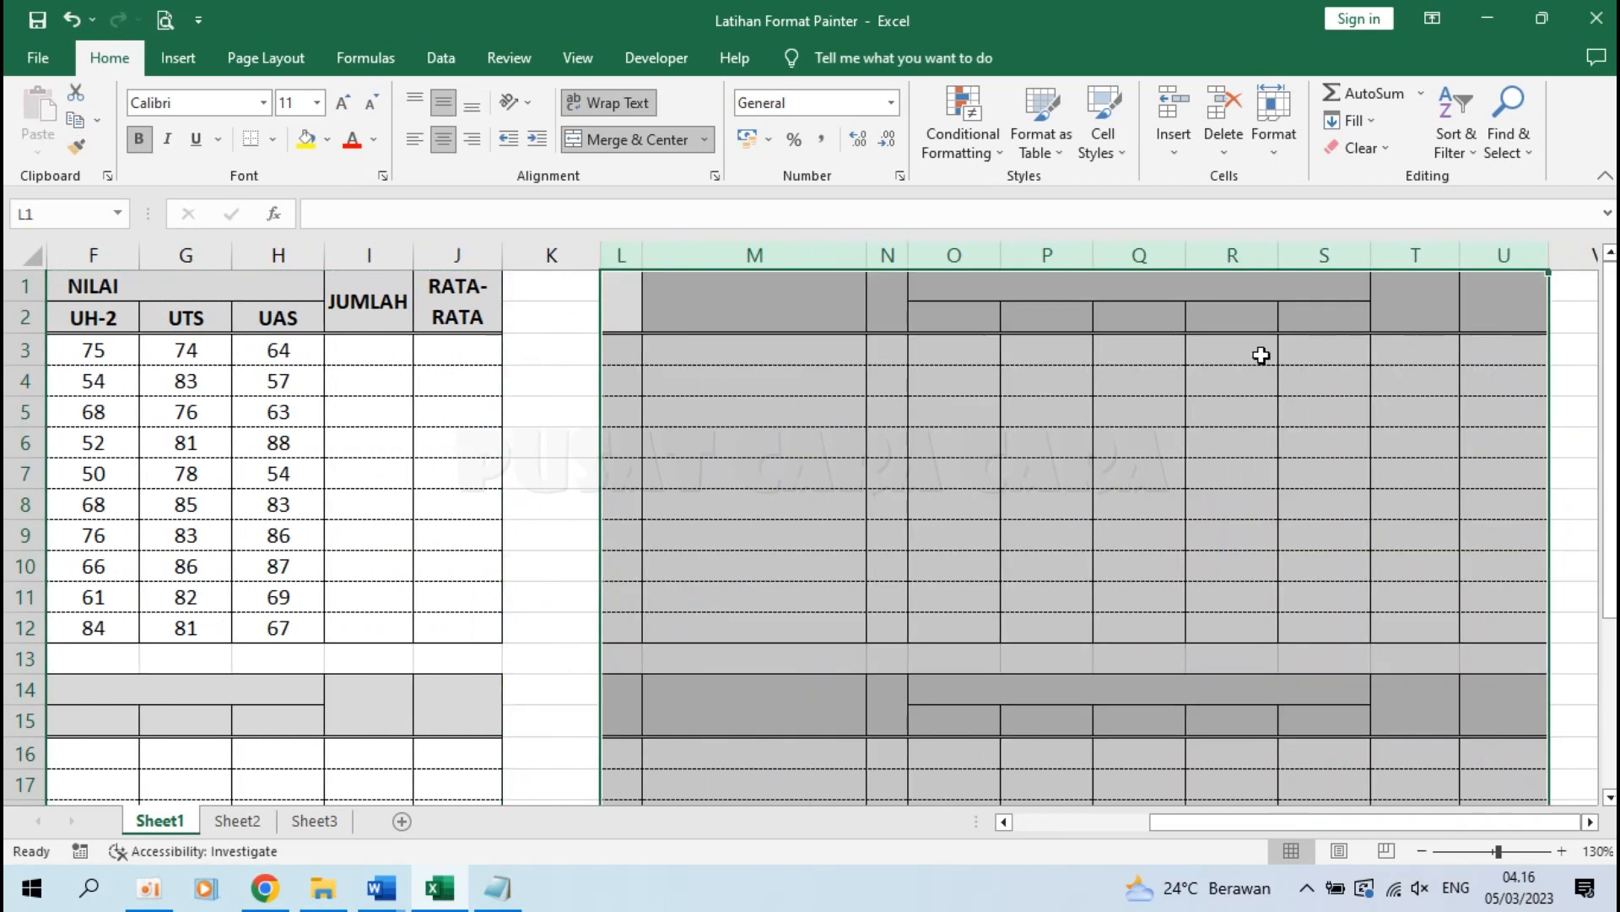
click(942, 312)
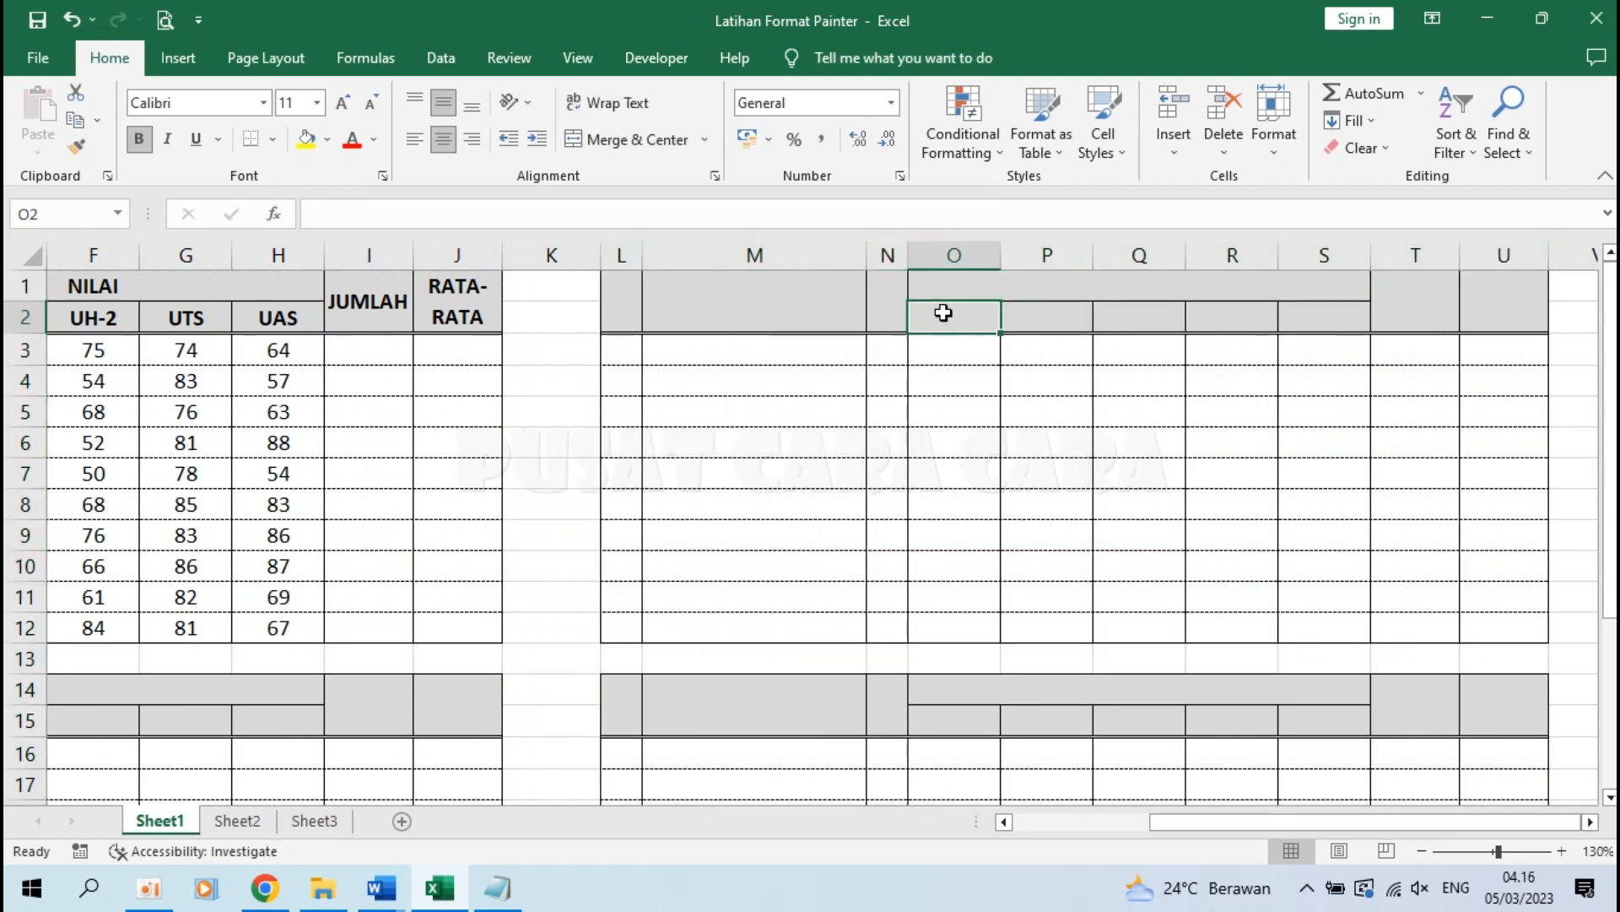
scroll(872, 571, down, 3)
scroll(873, 573, up, 3)
key(ctrl+Home)
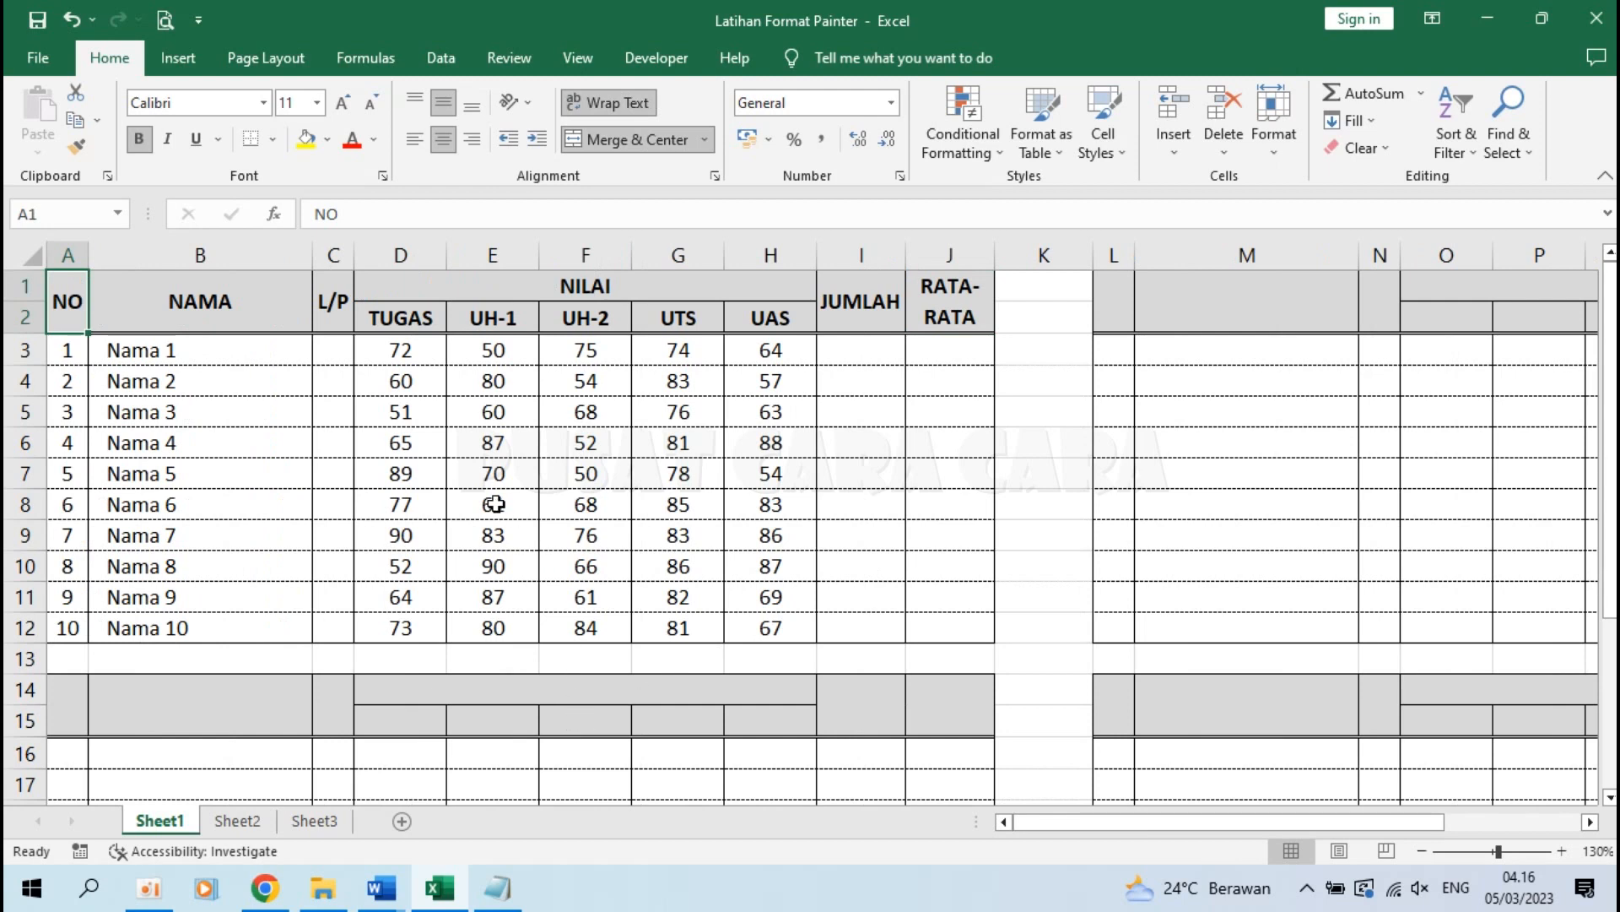
Undo the format copies made onto columns L:U and the rows from row 14 down
key(ctrl+z)
key(ctrl+z)
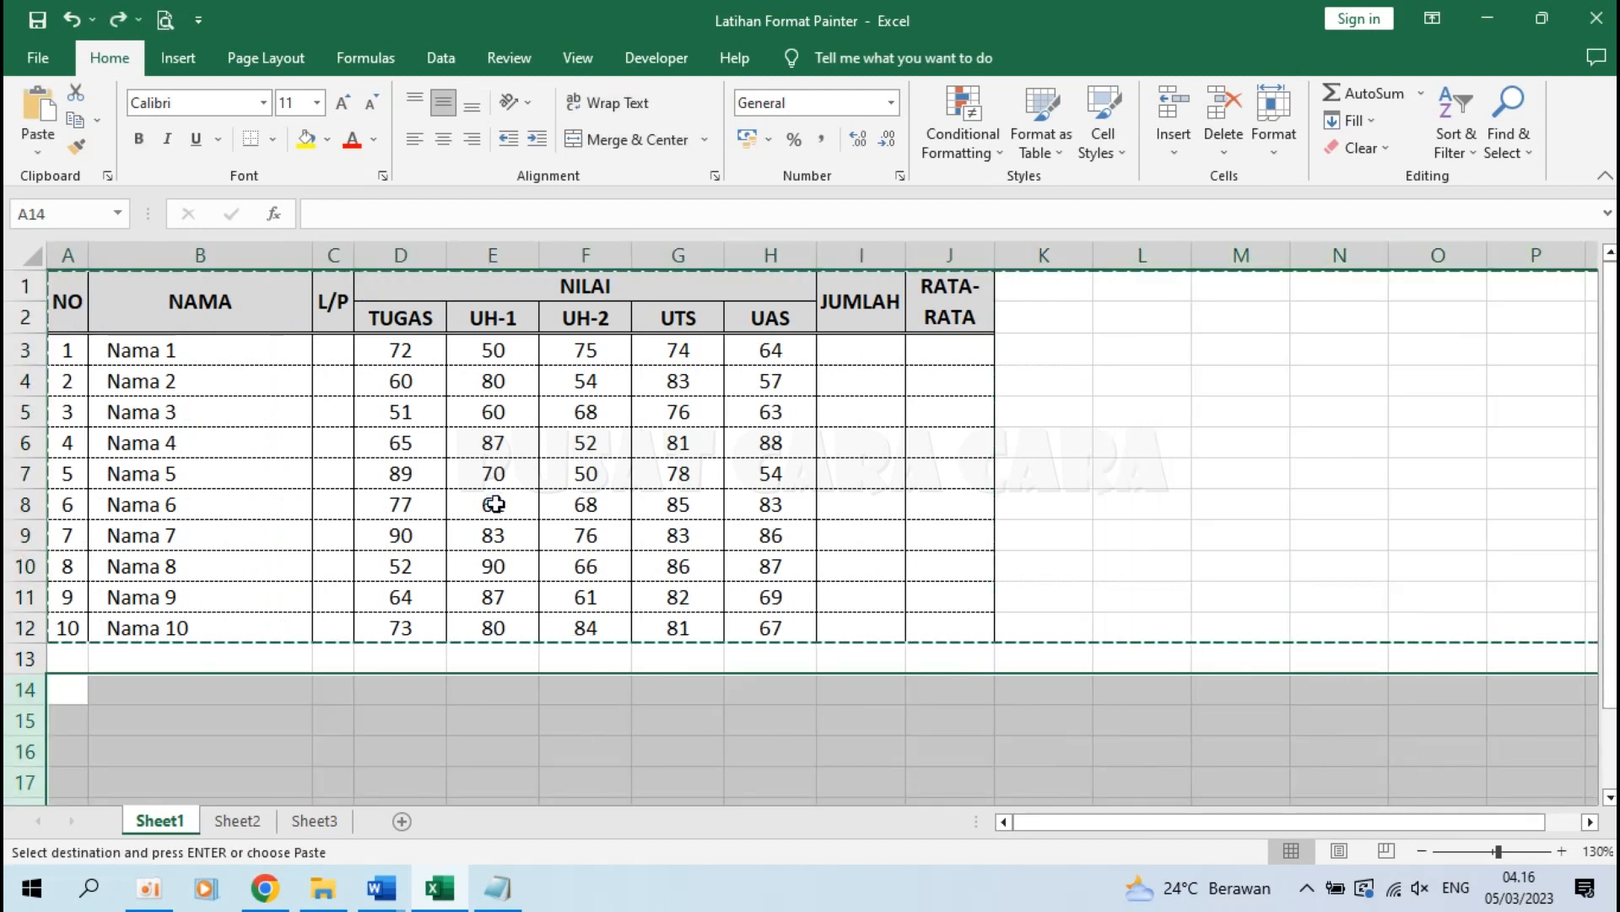
click(400, 372)
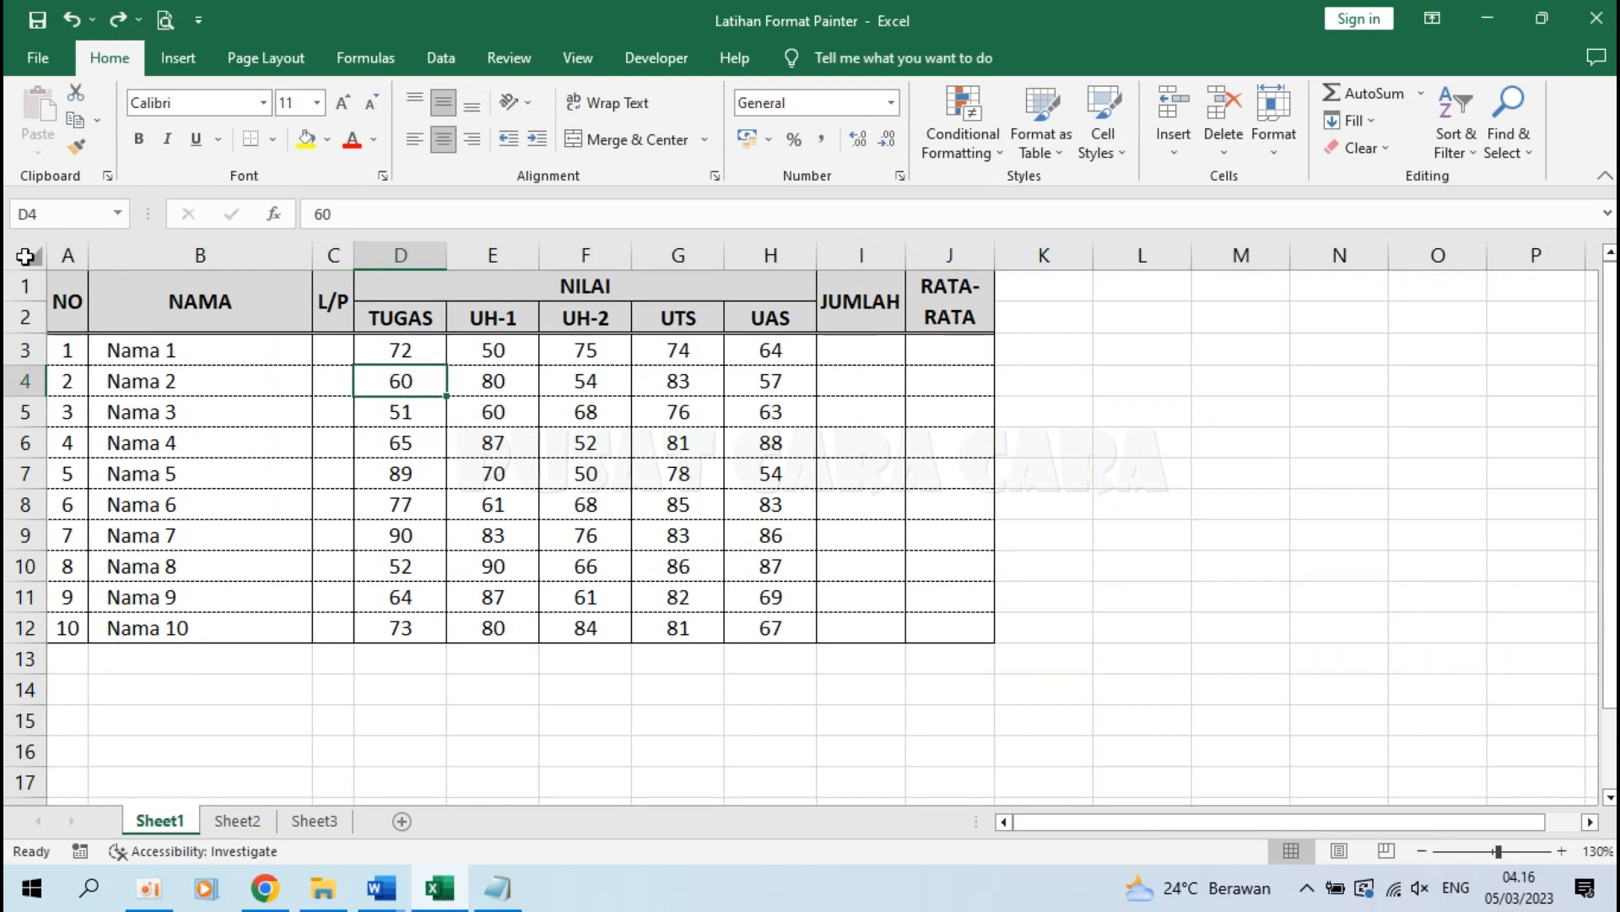
Copy the format of the entire Sheet1 with Format Painter onto the whole of Sheet2
click(30, 253)
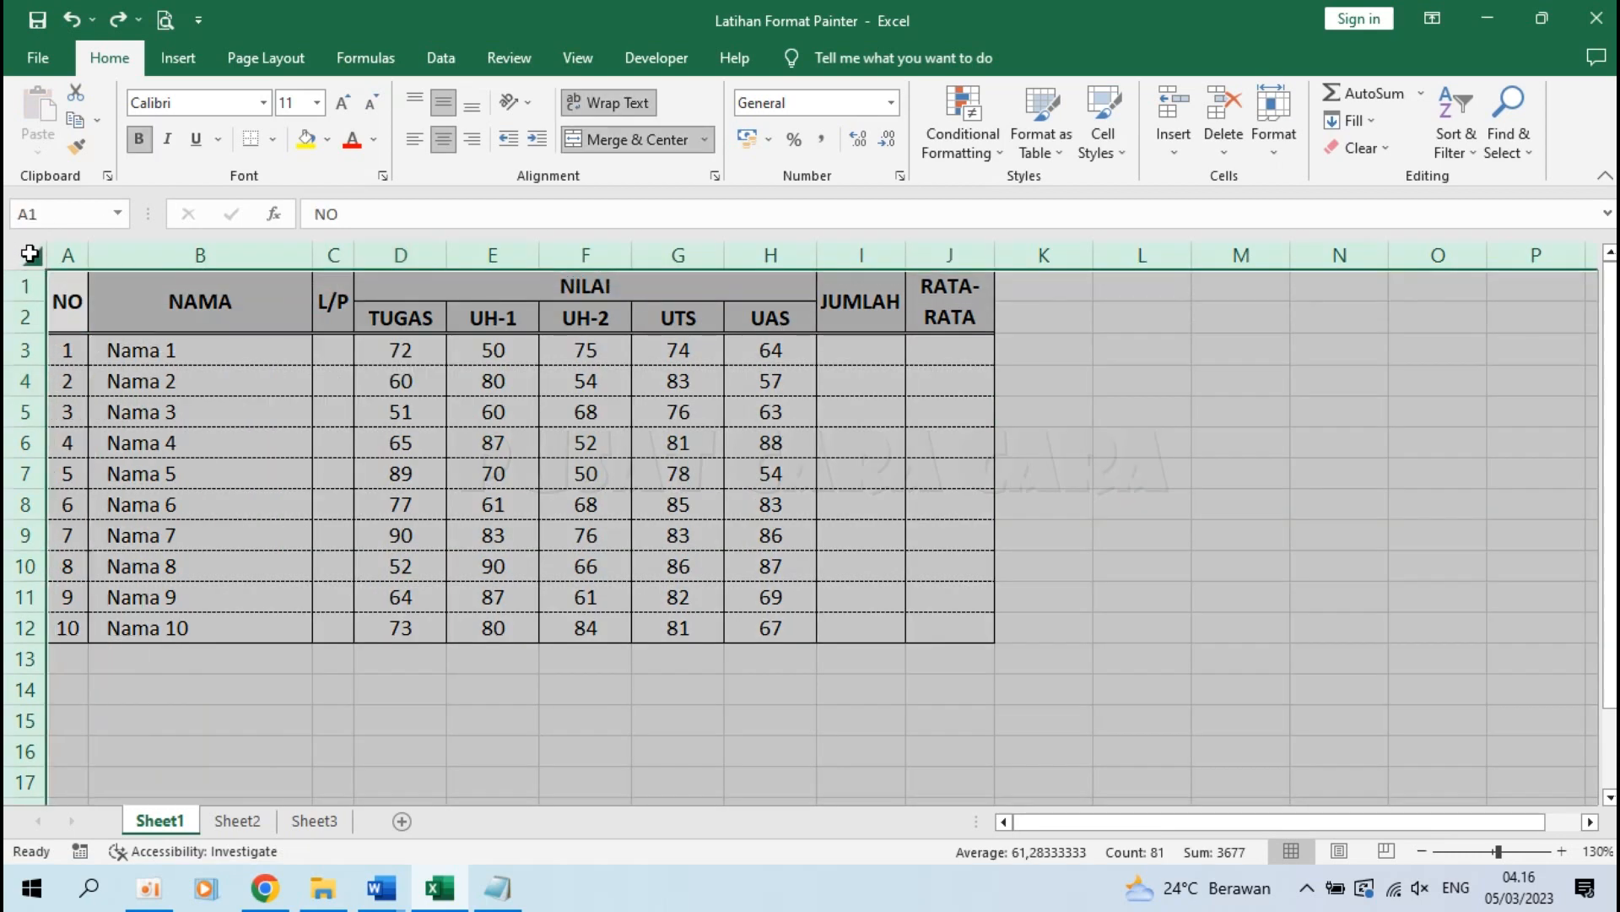
click(77, 148)
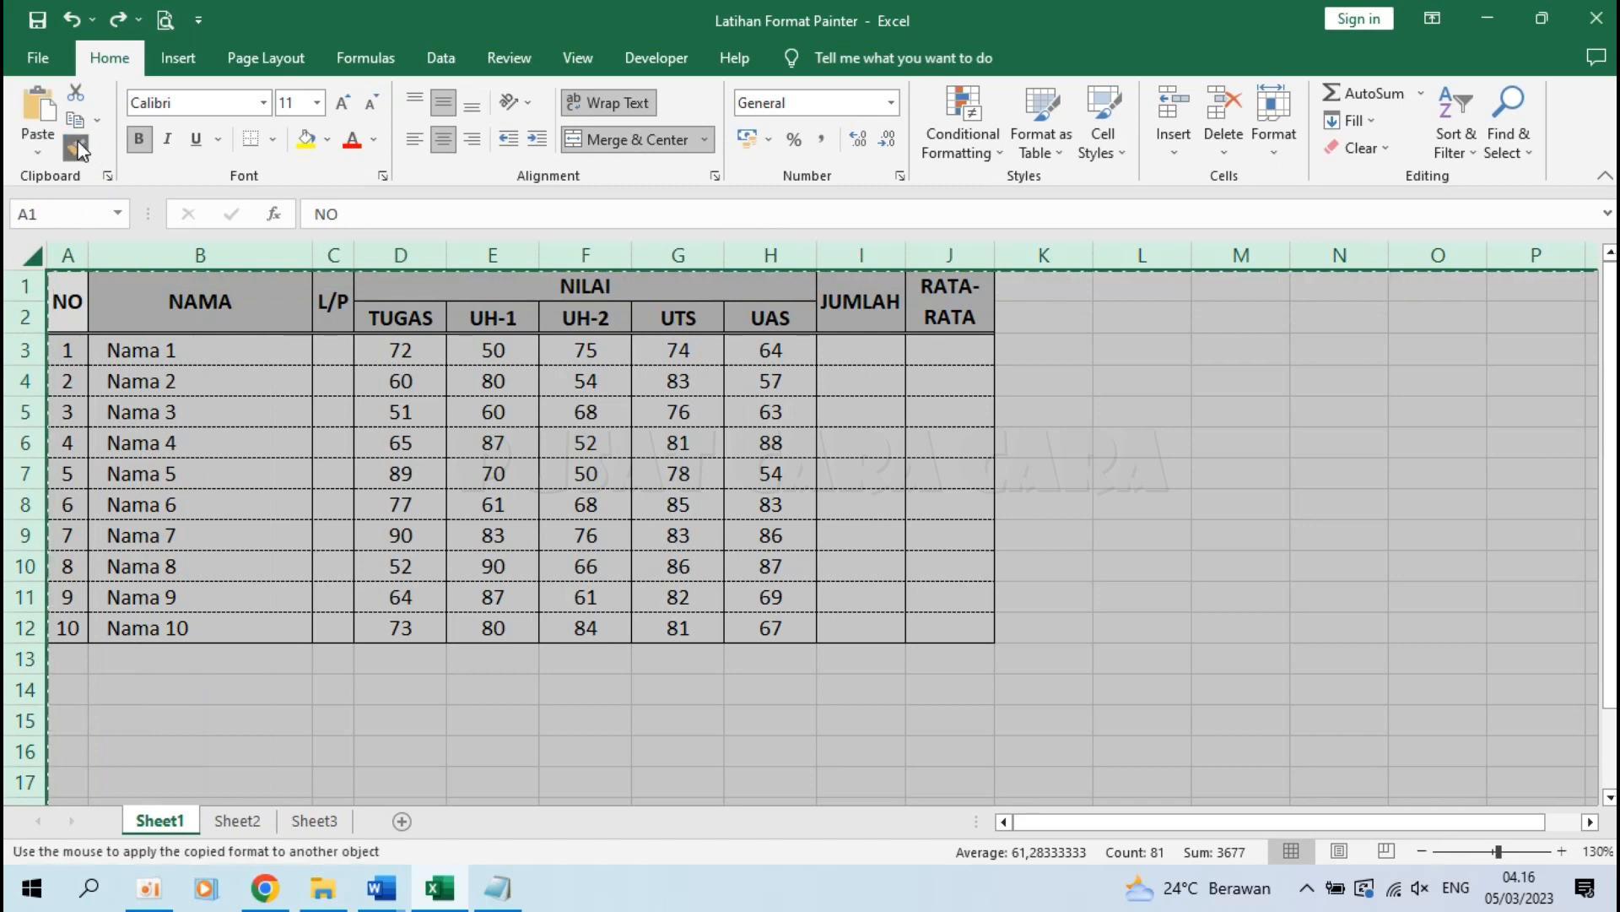
click(233, 831)
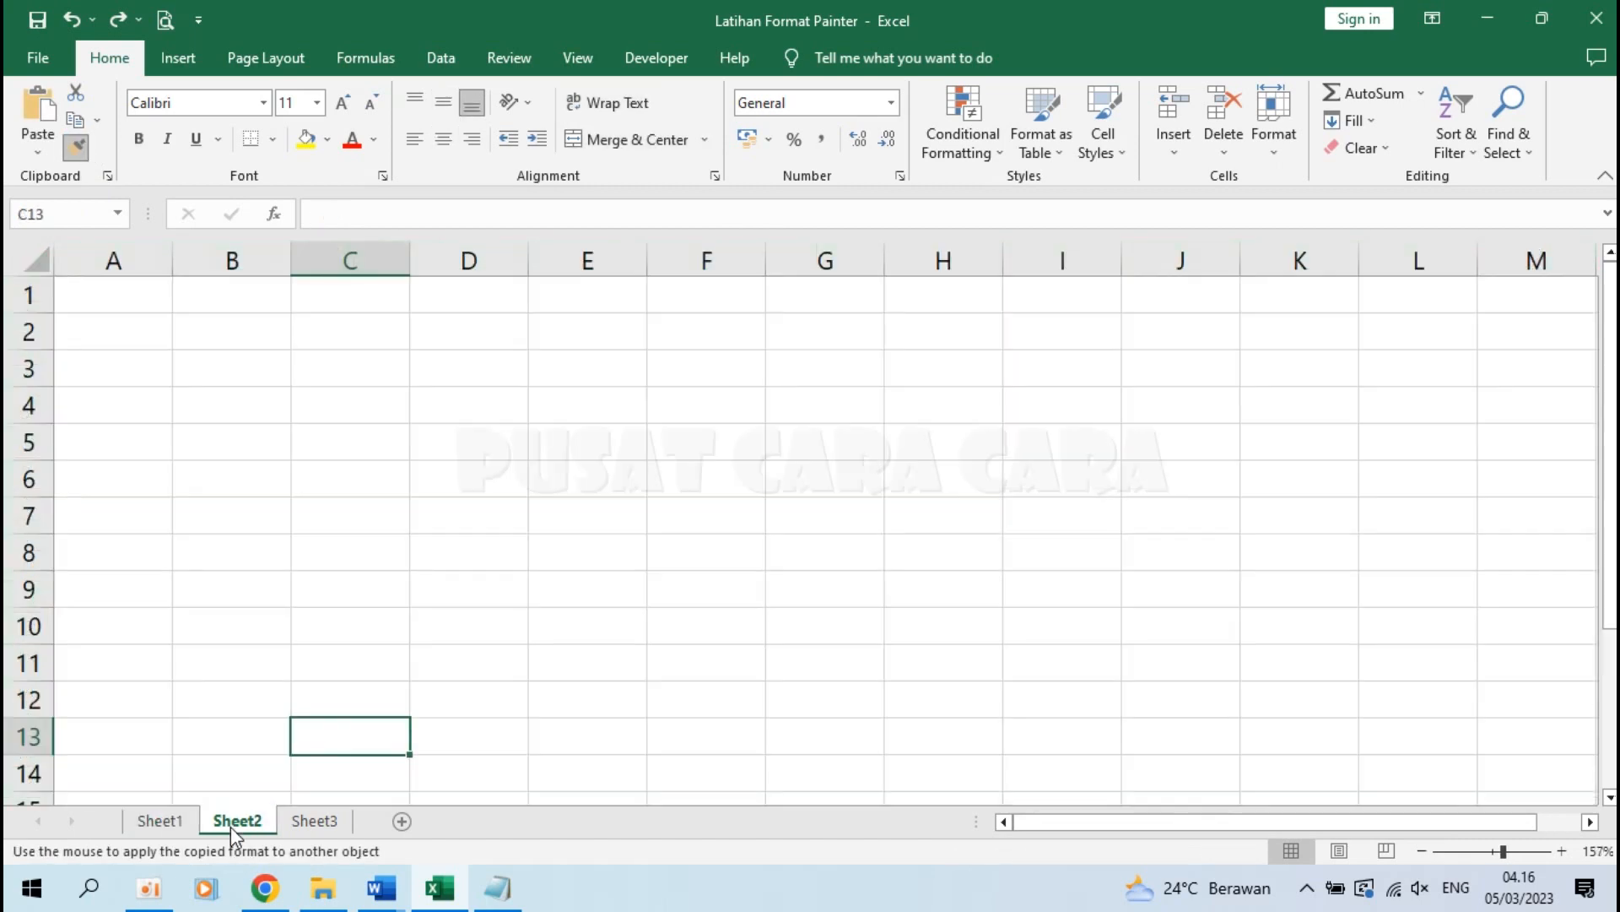
click(35, 258)
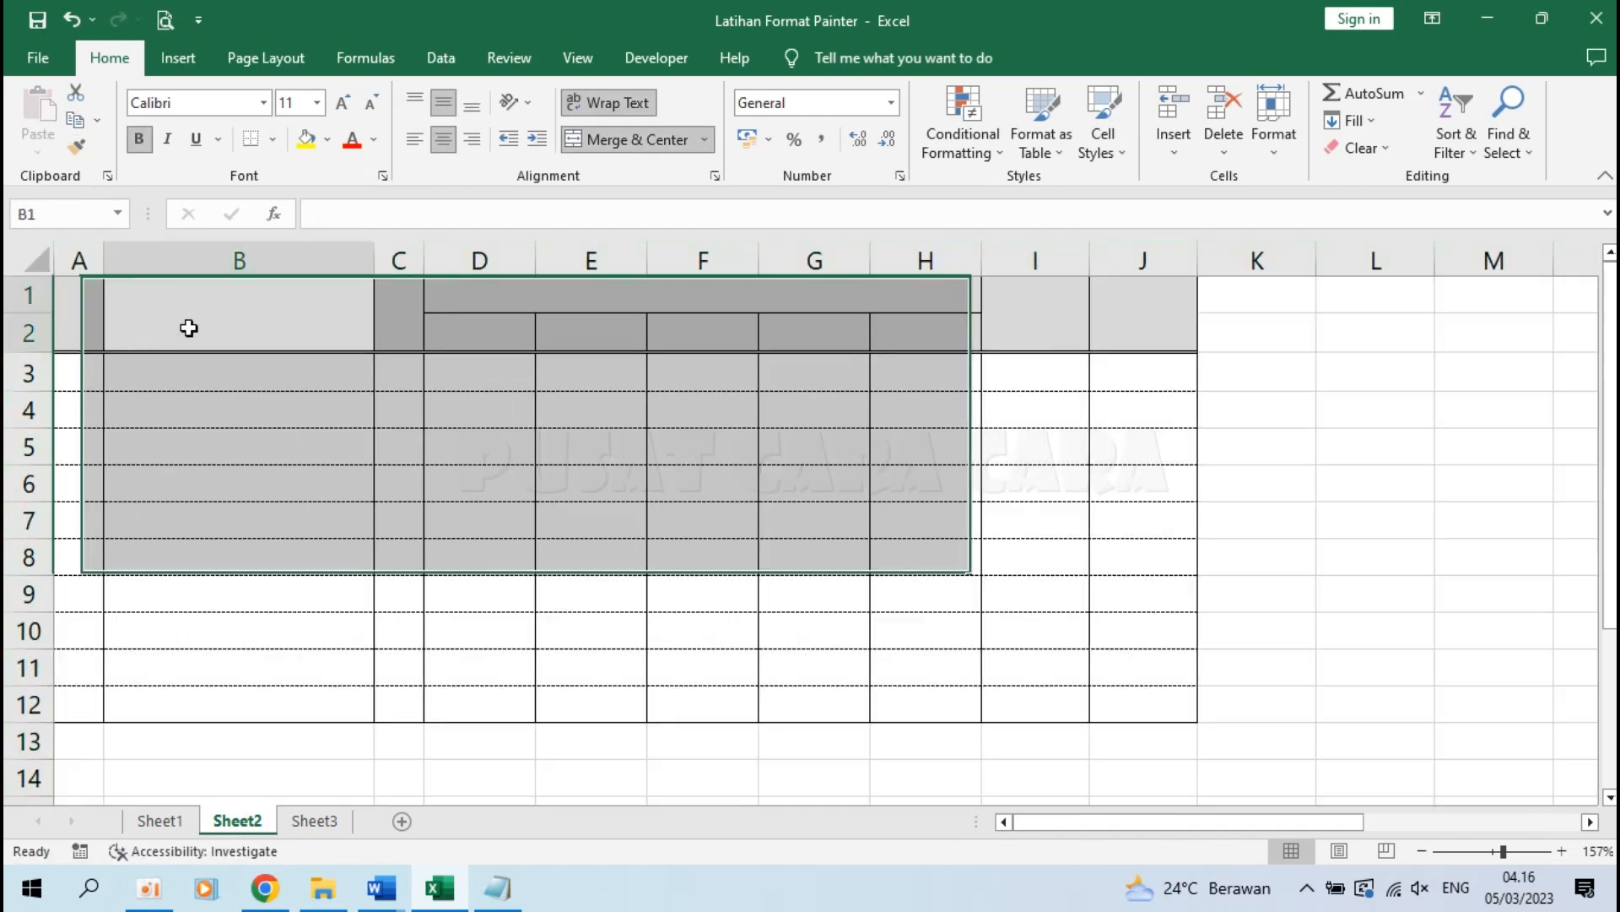
click(811, 517)
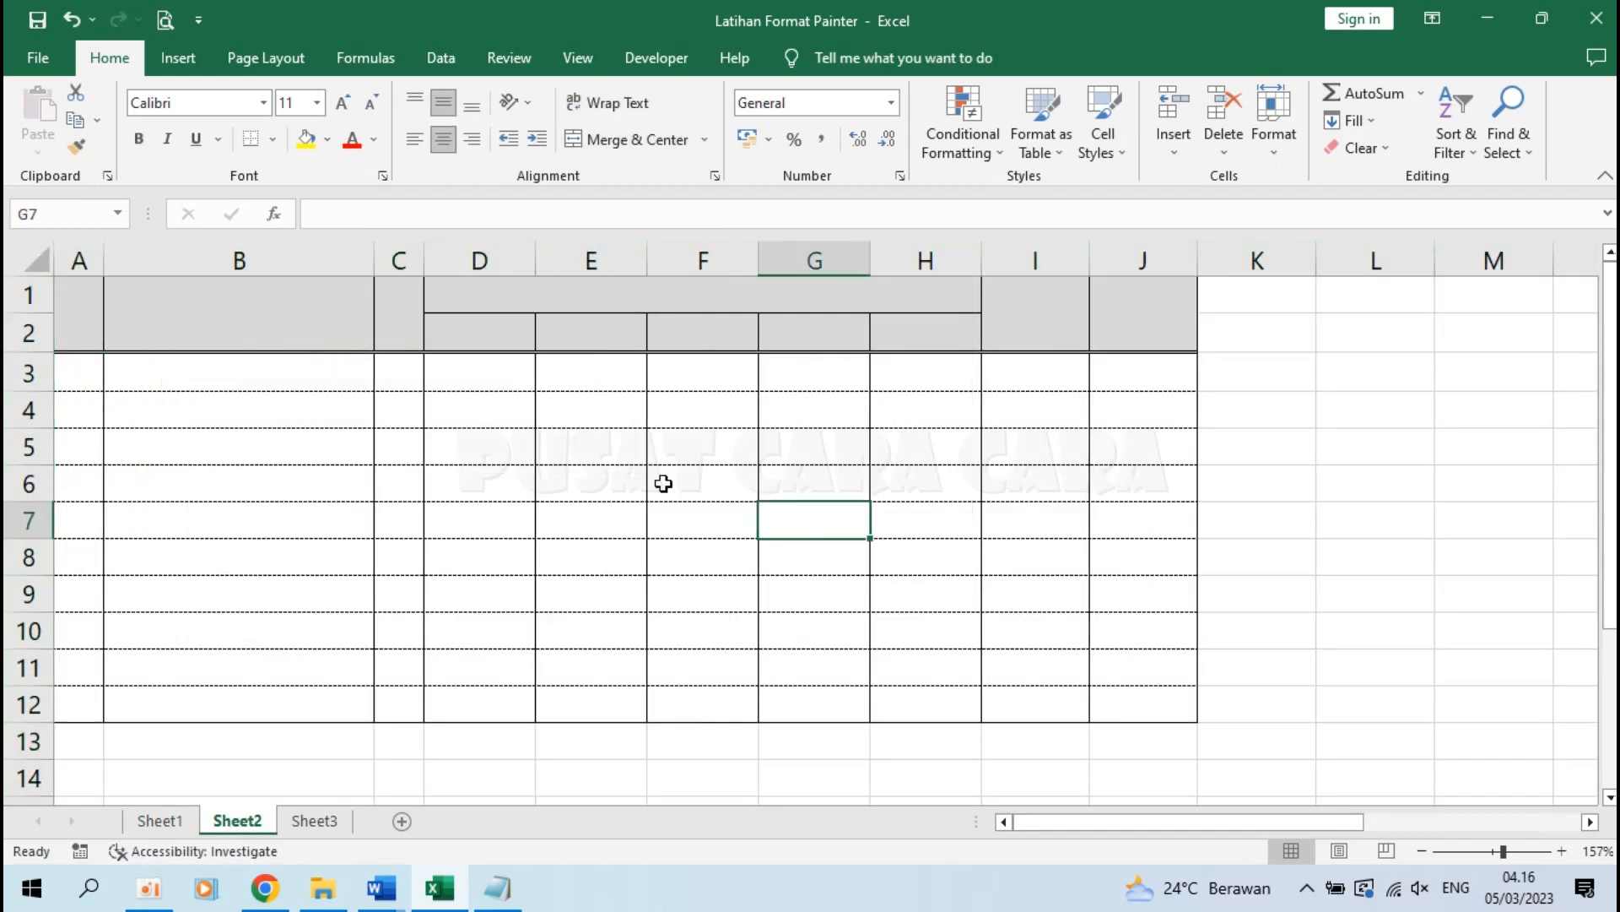